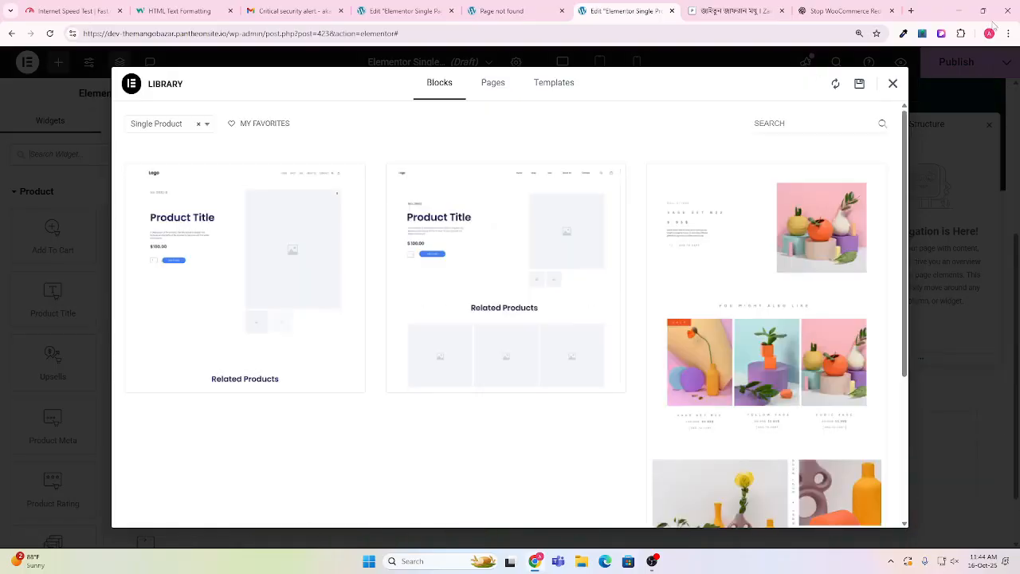
Close the block library without inserting anything and check the empty widget area between the header and footer.
left_click(893, 83)
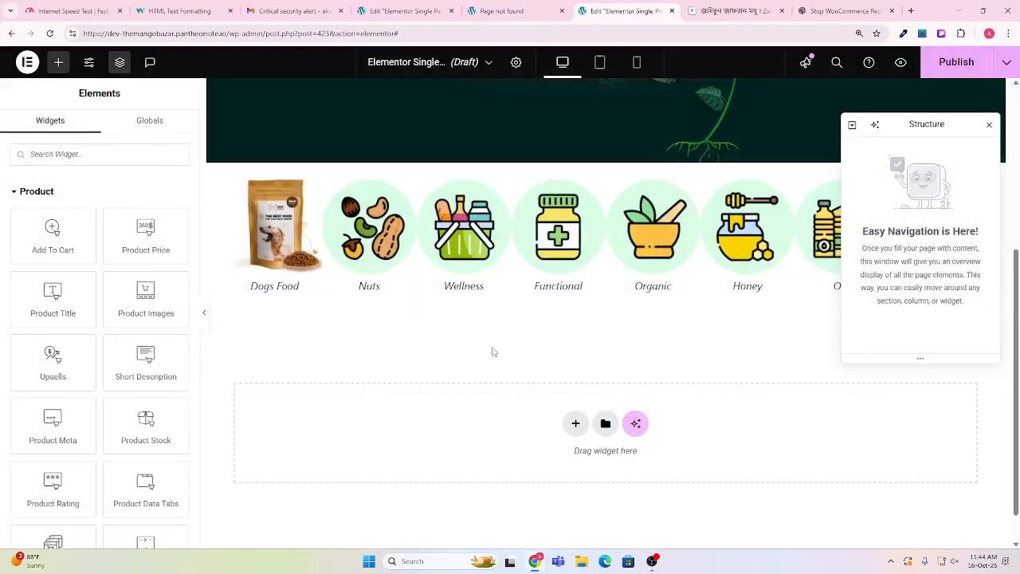
scroll(393, 384, "down", 1)
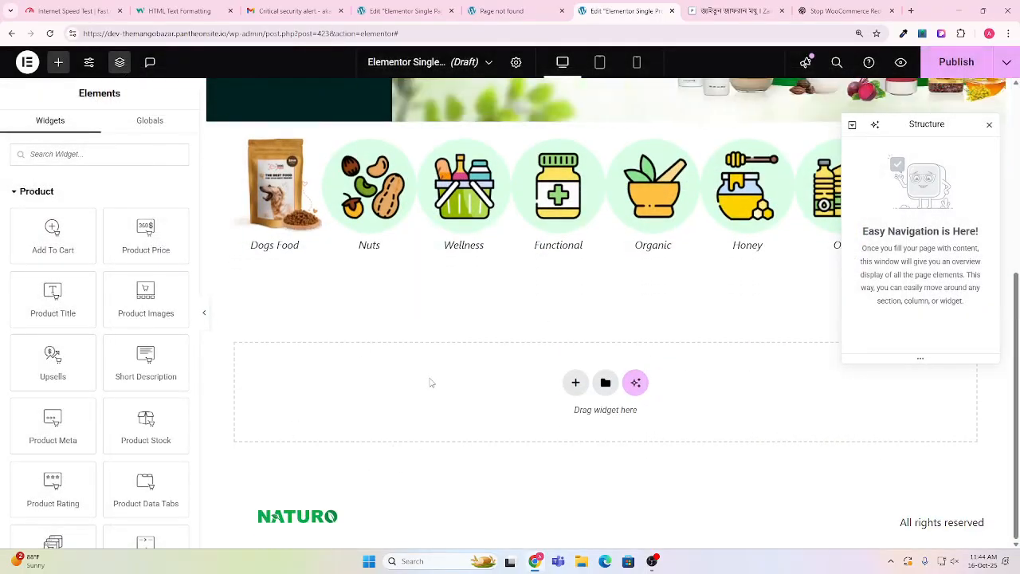
scroll(439, 344, "up", 2)
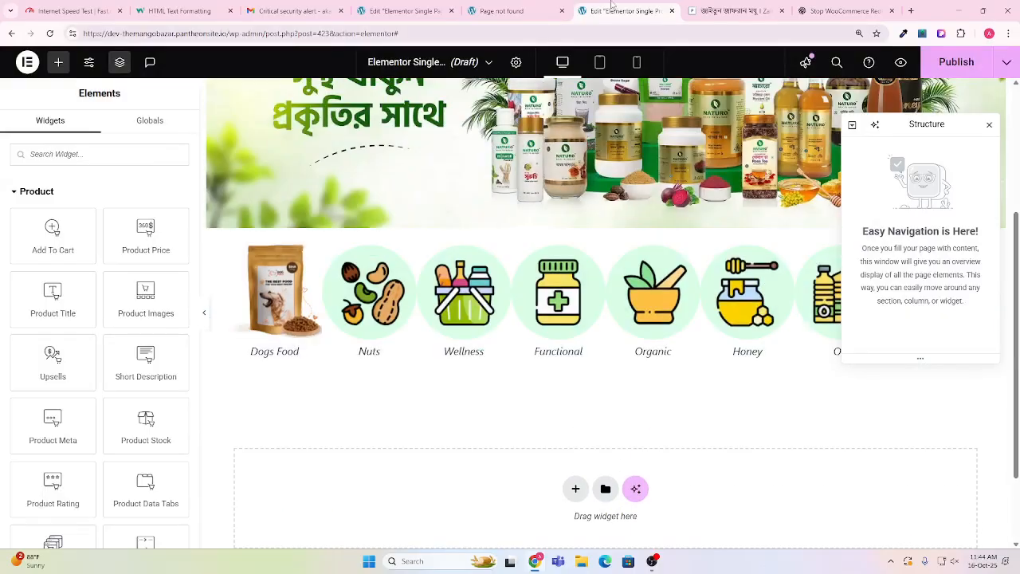
Examine the title, price and quantity selector on the Zaitun Jafran Honey reference product page, raising the quantity to 3.
left_click(687, 10)
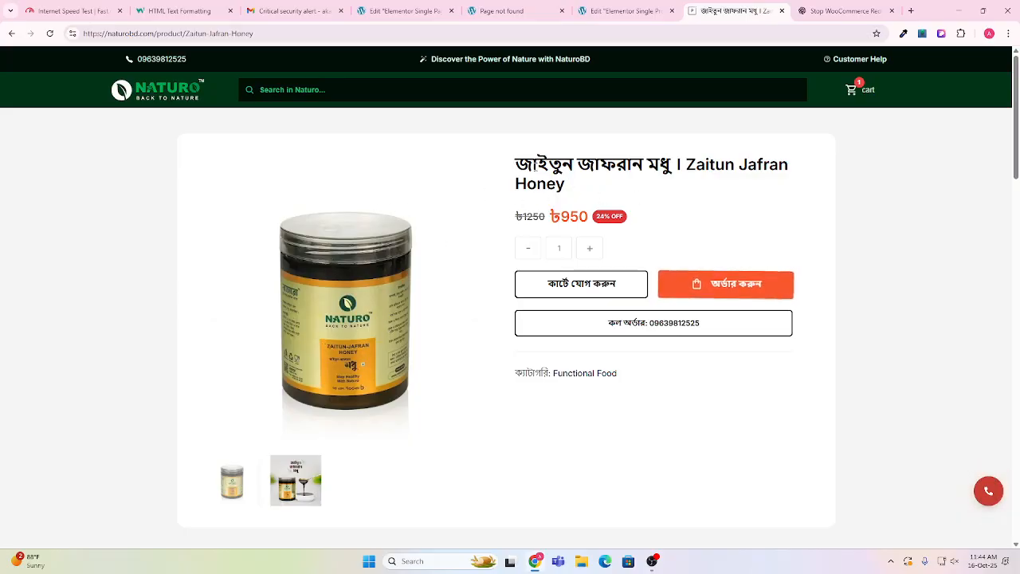
left_click_drag(516, 166, 602, 189)
left_click_drag(522, 210, 620, 243)
left_click(590, 249)
left_click(590, 249)
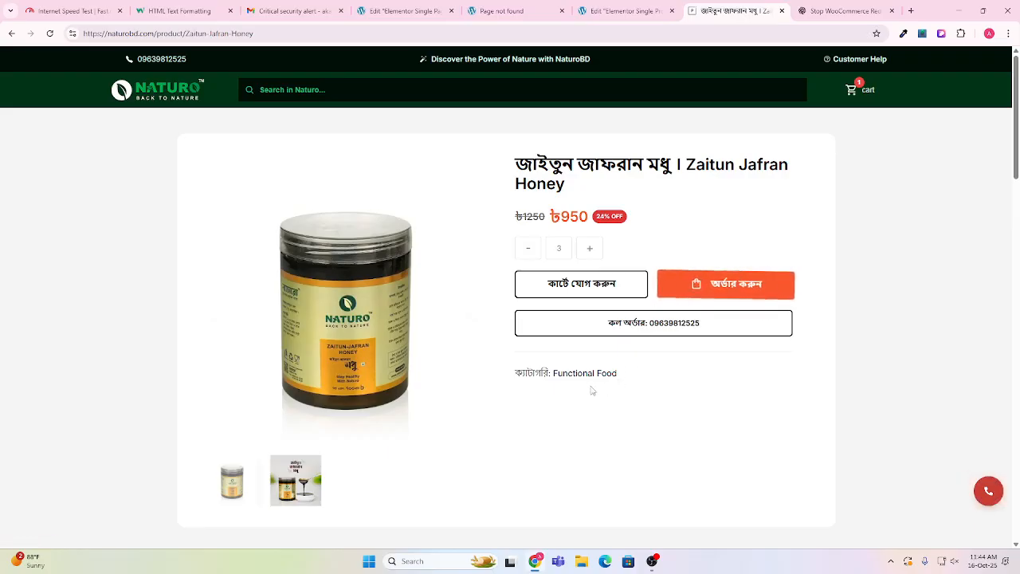
Examine the reference page's product description, Related Products and Recently Viewed sections, returning to the product summary.
scroll(589, 390, "down", 3)
scroll(428, 407, "down", 5)
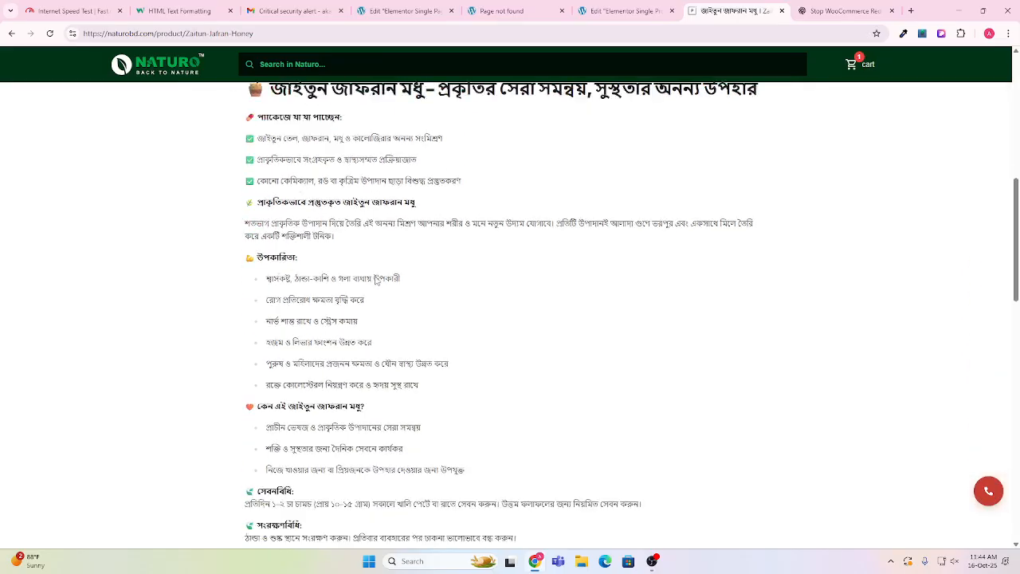
scroll(383, 285, "down", 3)
scroll(383, 287, "up", 2)
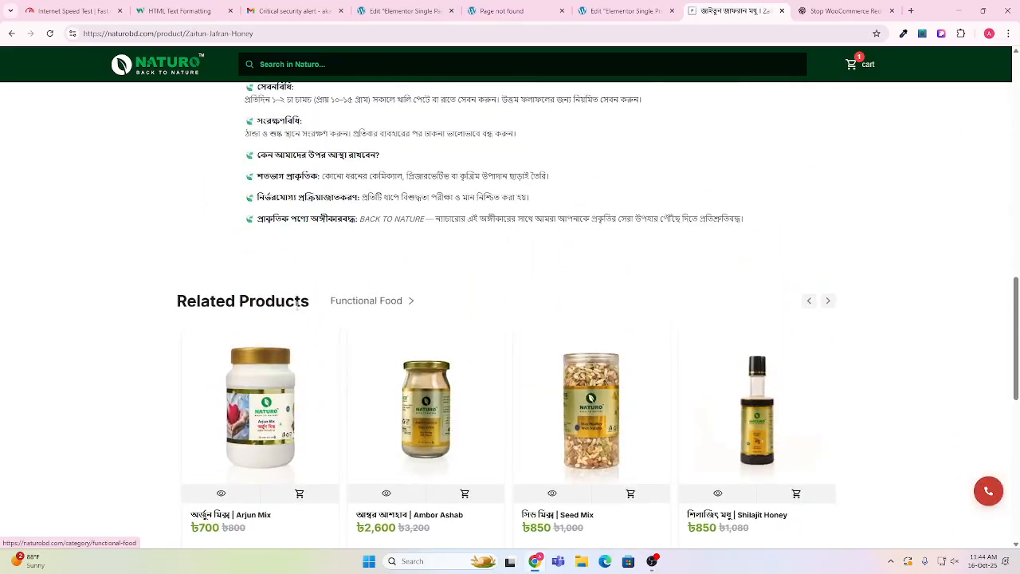
scroll(273, 224, "down", 1)
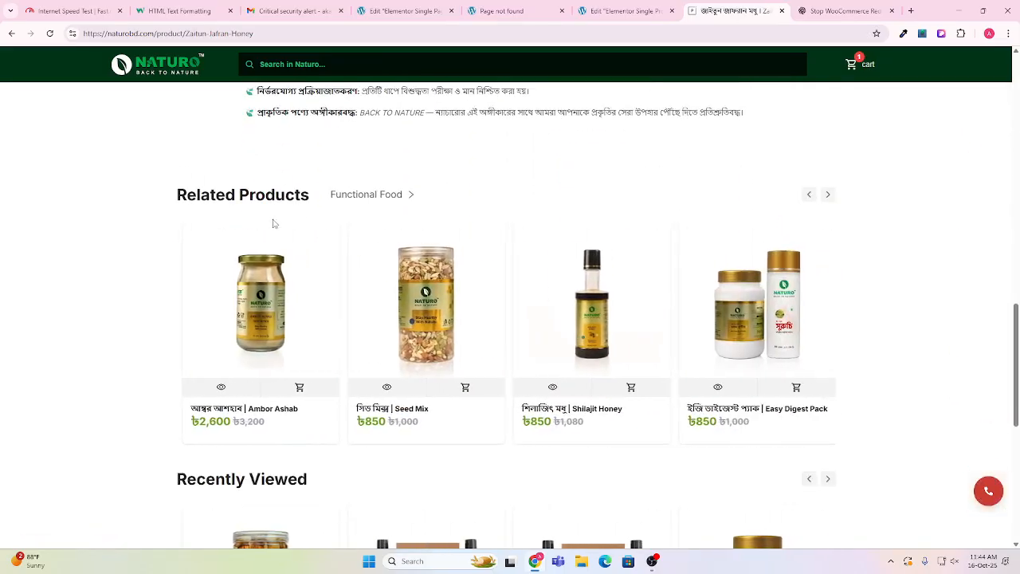
scroll(274, 224, "down", 5)
scroll(274, 224, "up", 10)
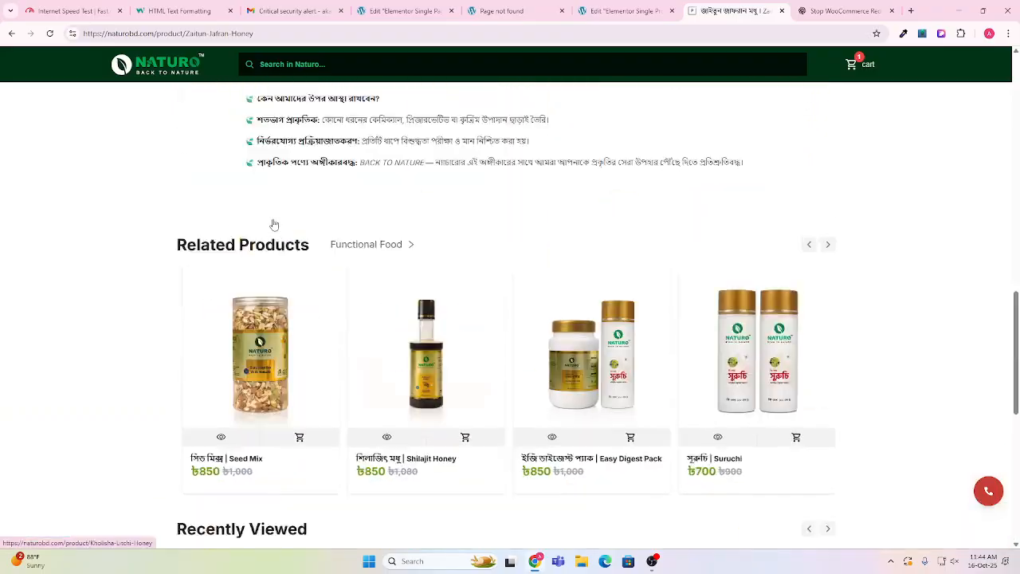
scroll(400, 274, "up", 3)
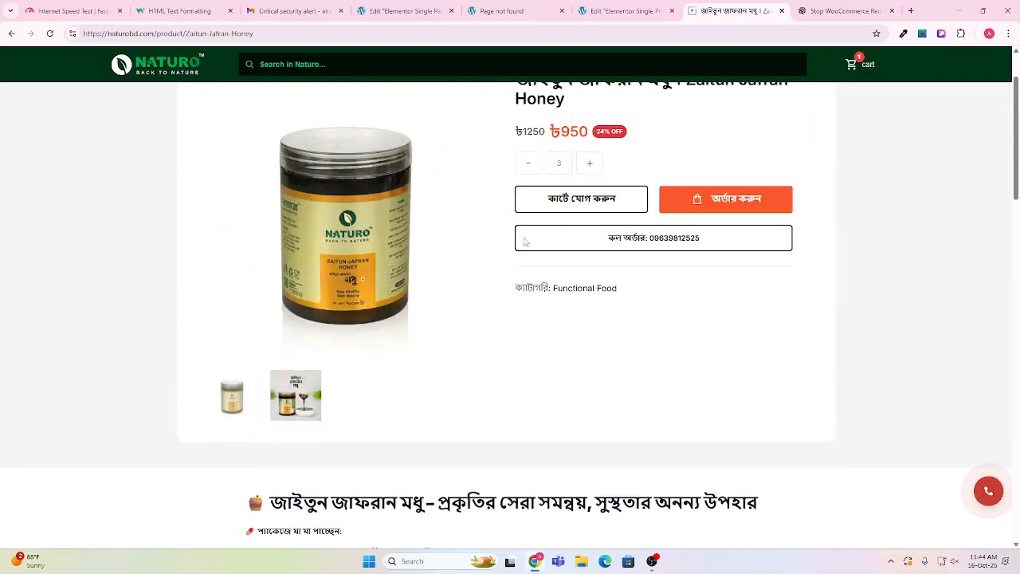
Compare the empty single product template with the image-and-details layout of the reference product page.
left_click(626, 10)
scroll(510, 381, "down", 3)
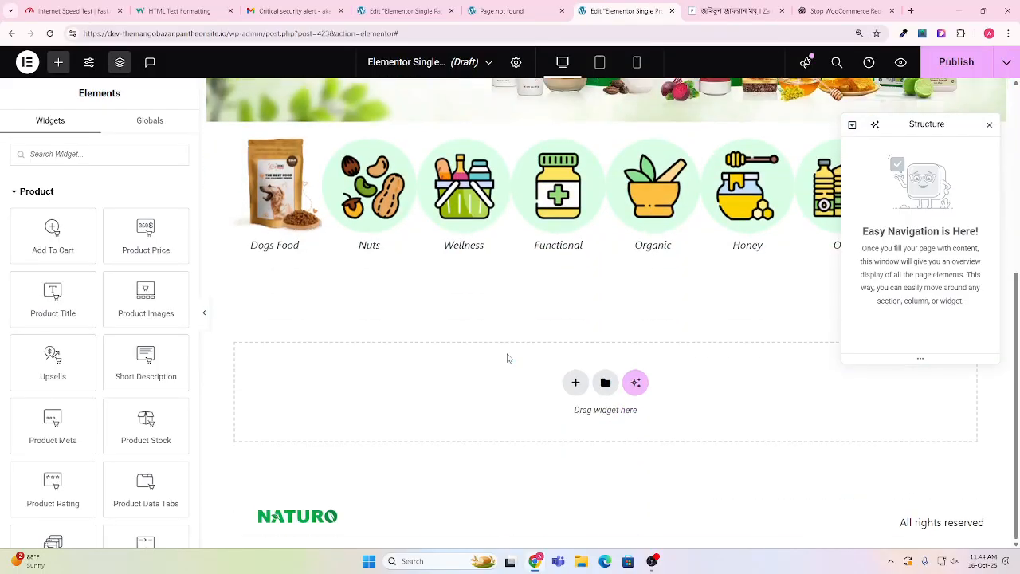
left_click(733, 10)
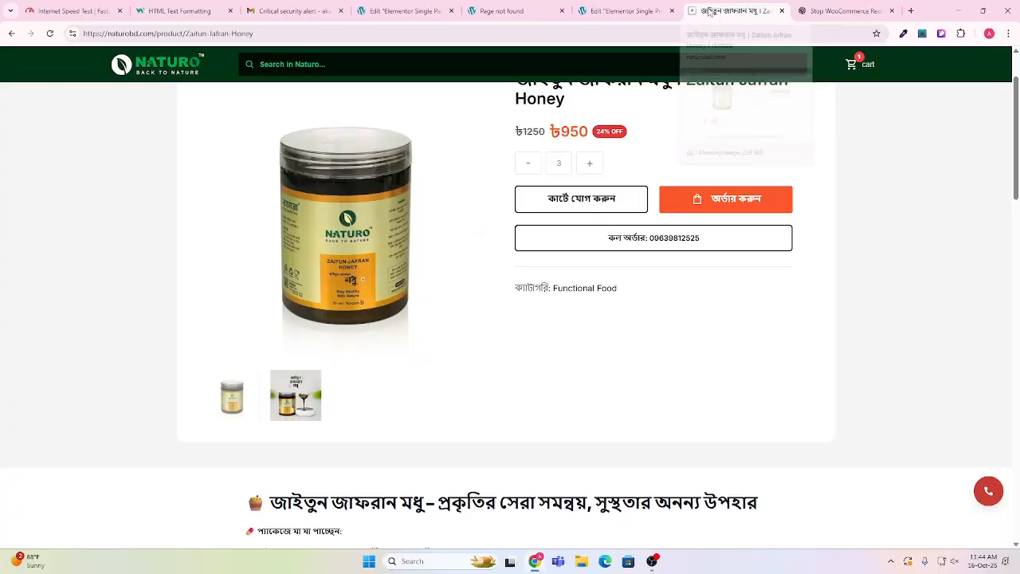
scroll(437, 254, "up", 2)
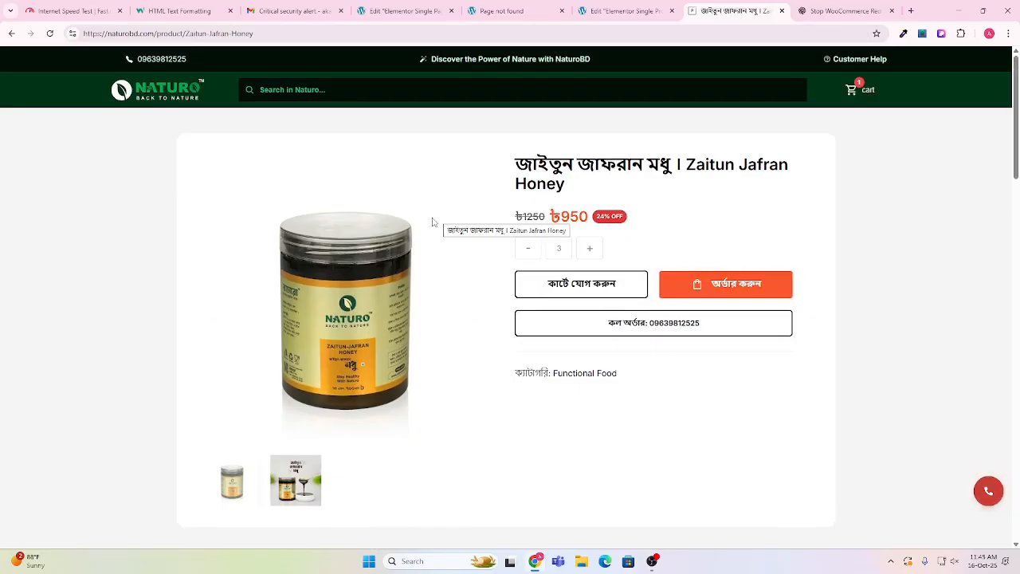
Return to the Elementor single product template, find the Container widget and add it to the empty widget area.
left_click(618, 6)
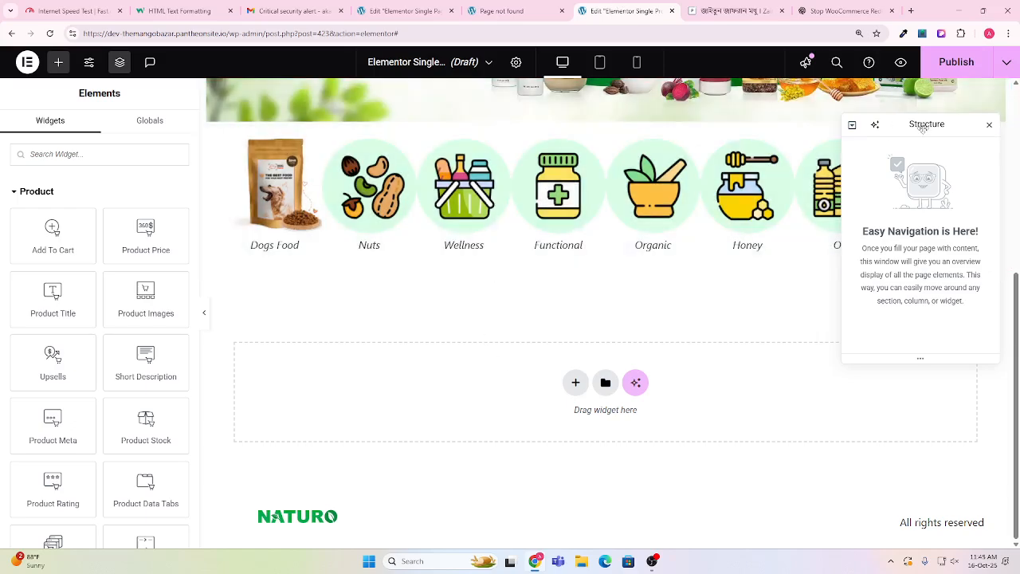
left_click_drag(922, 128, 912, 164)
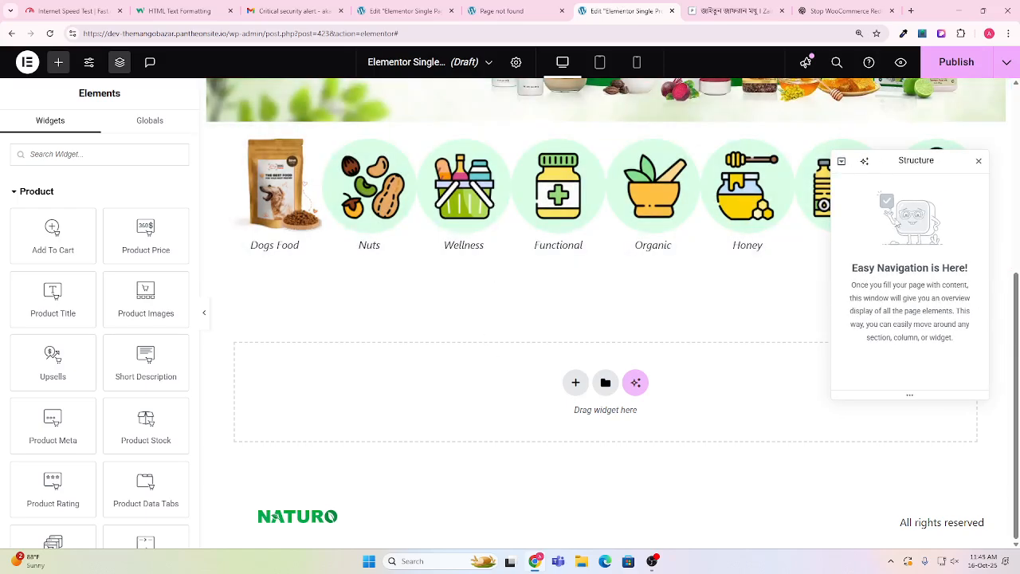
scroll(78, 366, "down", 2)
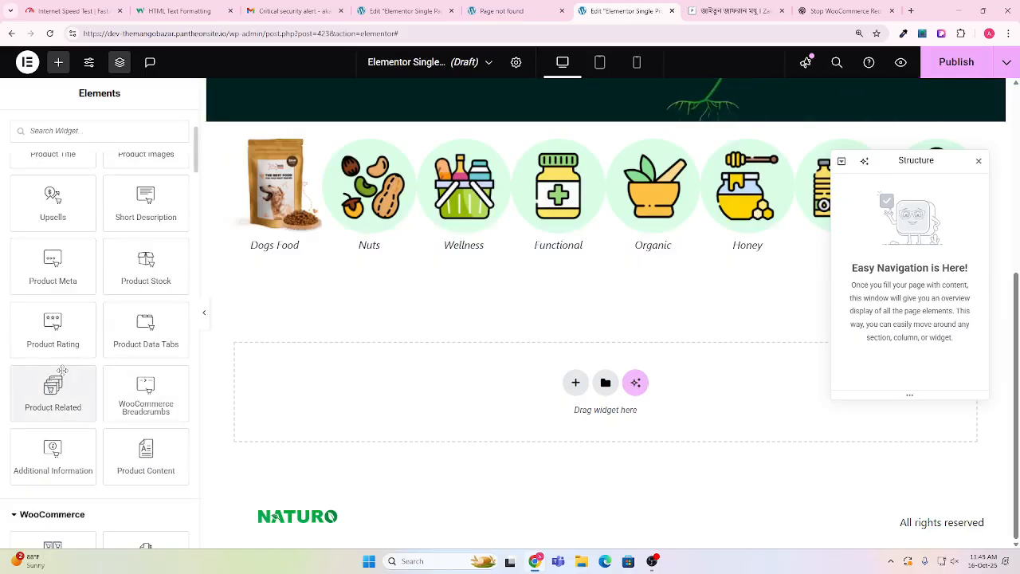
scroll(64, 372, "down", 2)
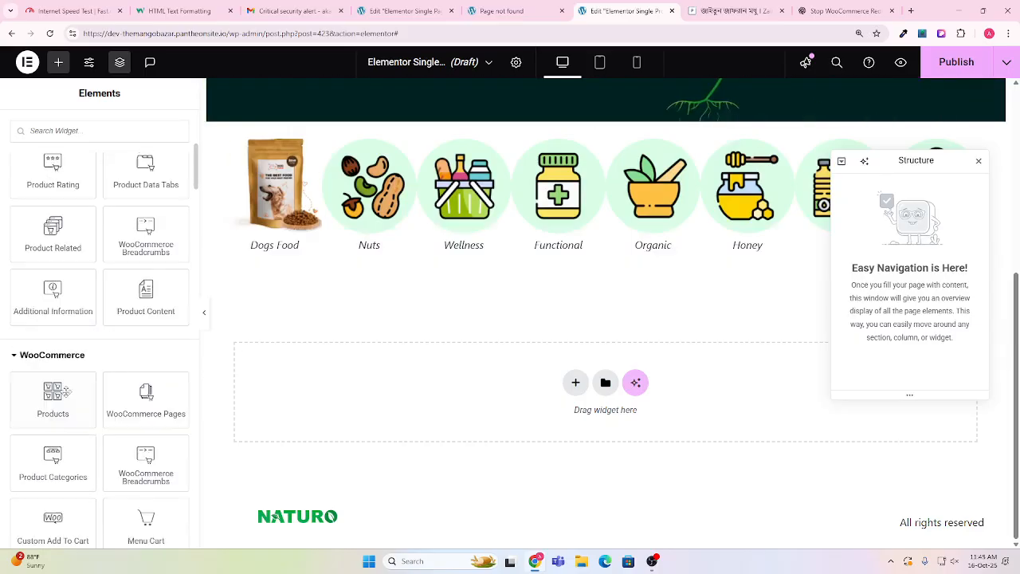
scroll(65, 327, "up", 4)
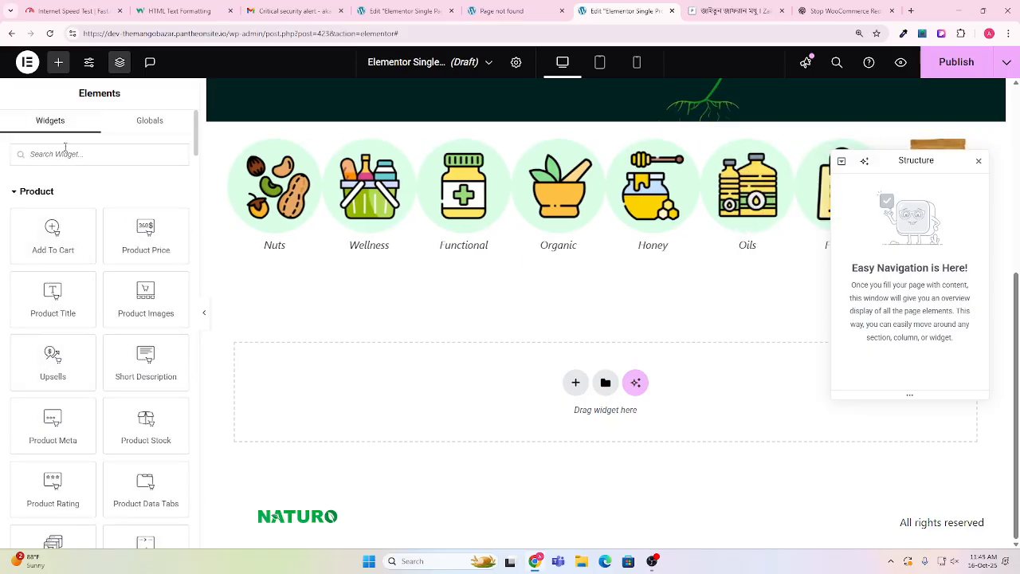
left_click(65, 150)
type("donta")
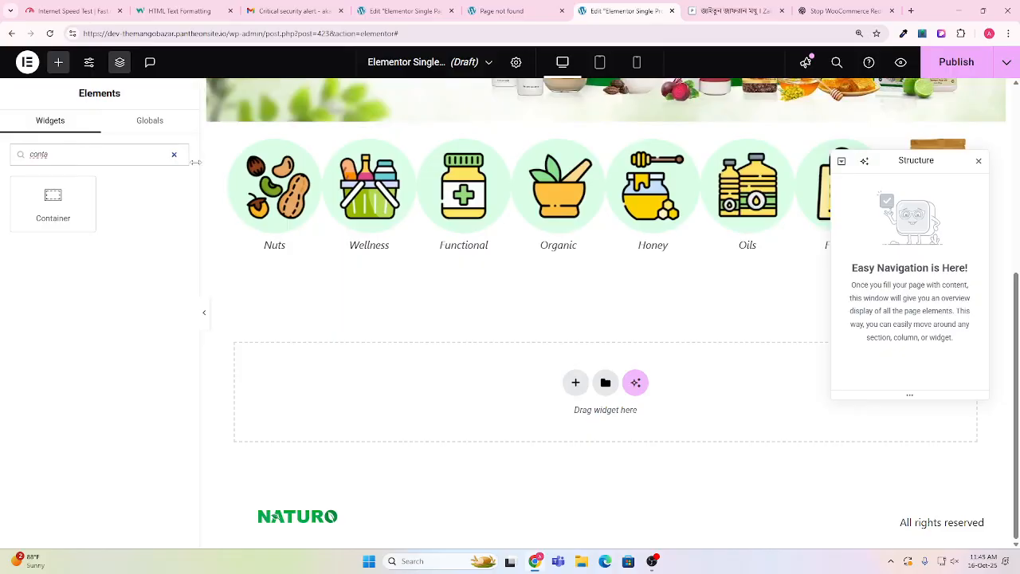
left_click_drag(53, 203, 450, 381)
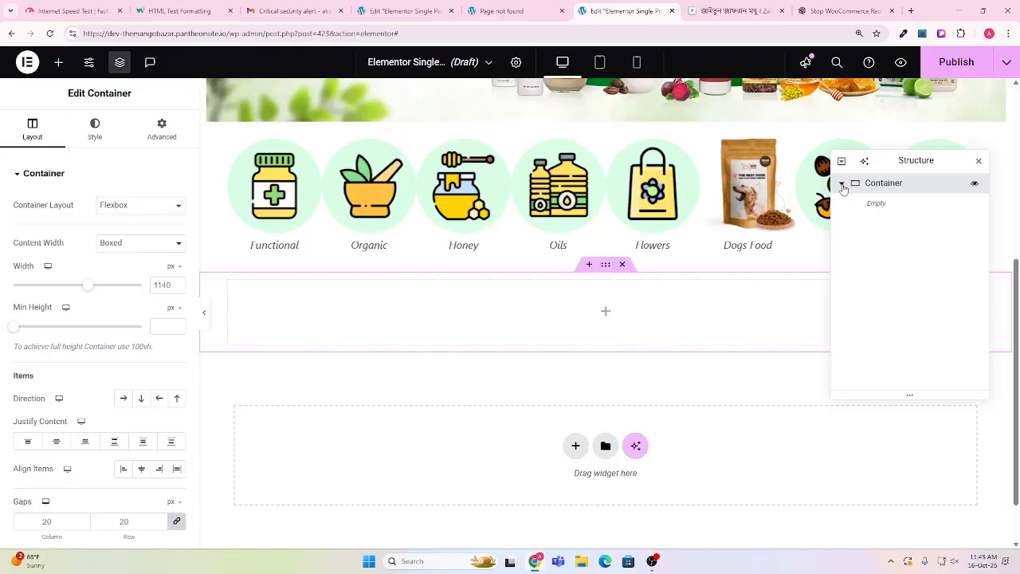
Nest a second Container inside the new container and duplicate it to make two inner containers.
left_click(58, 62)
scroll(112, 325, "down", 3)
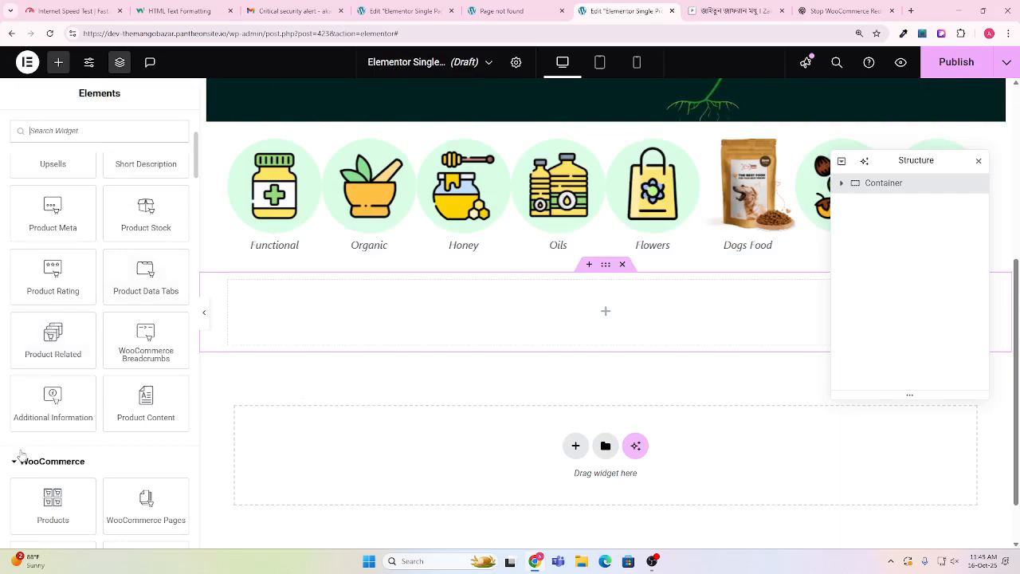
scroll(40, 438, "down", 2)
scroll(61, 406, "up", 5)
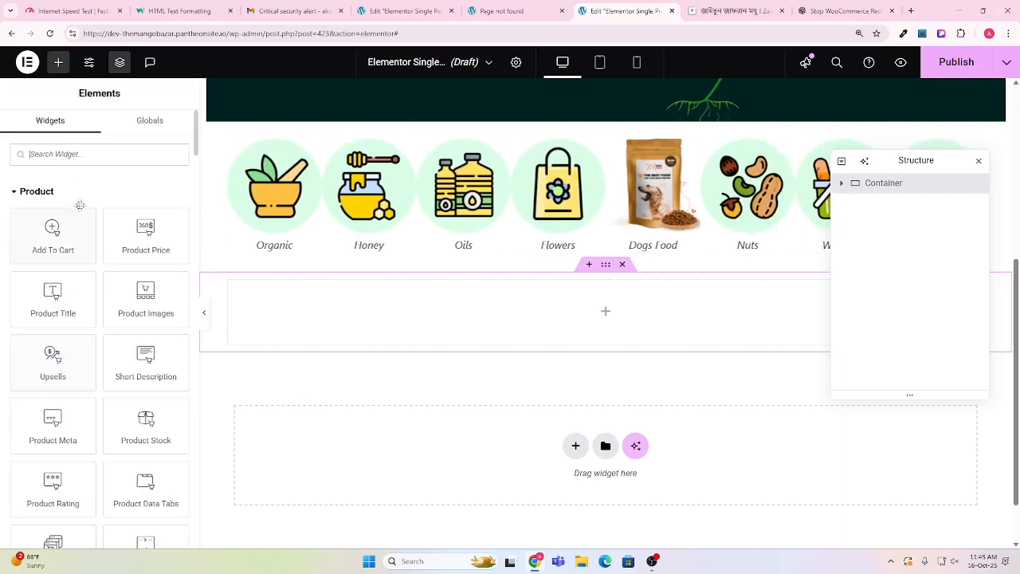
left_click(89, 155)
type("d")
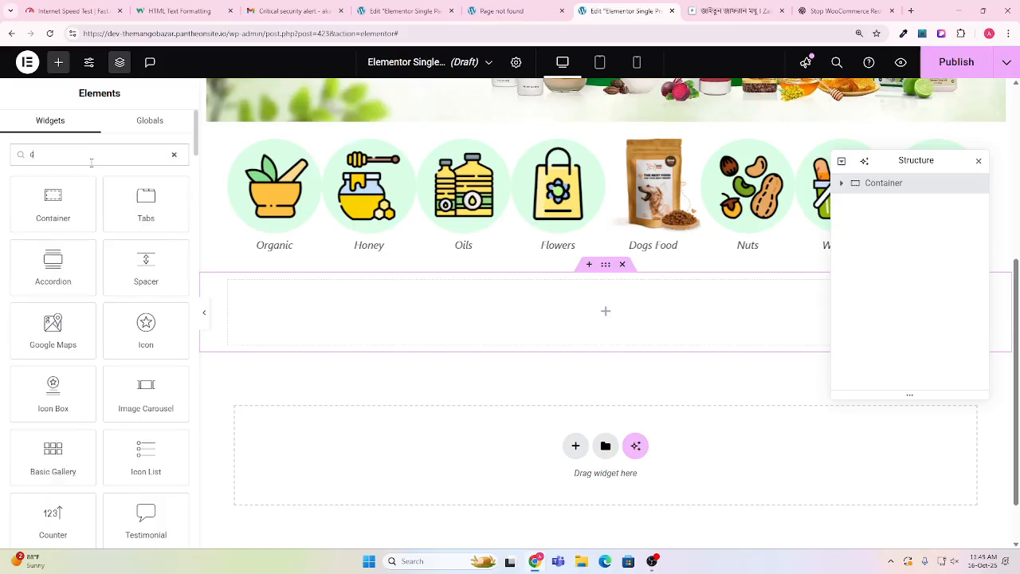
type("on")
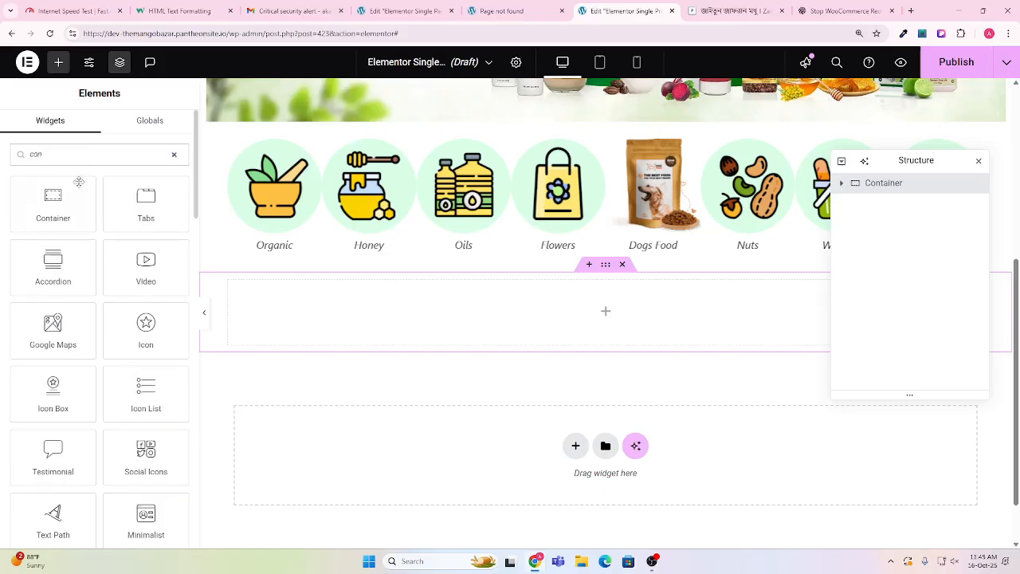
left_click_drag(79, 182, 367, 319)
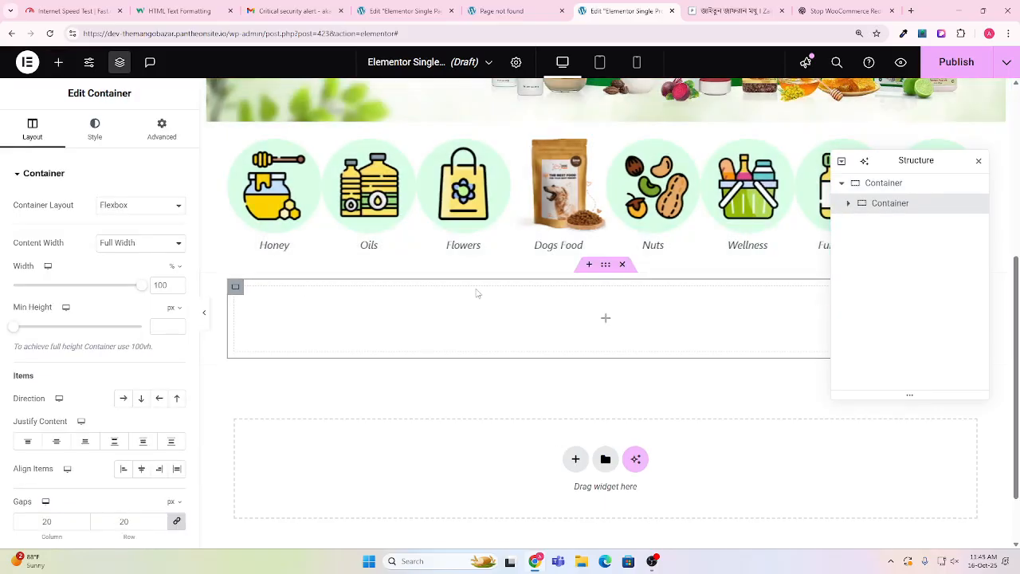
right_click(478, 319)
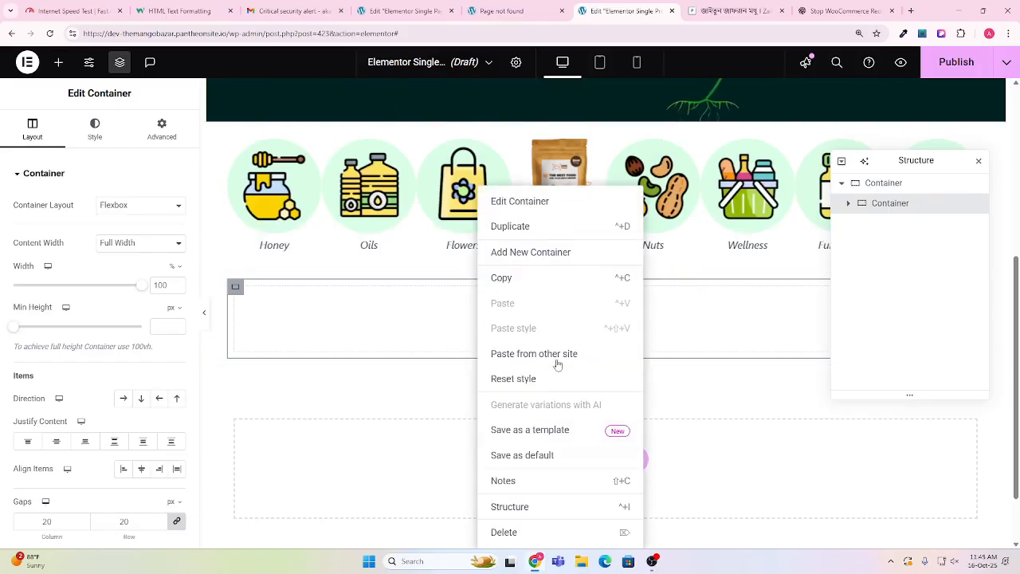
left_click(521, 231)
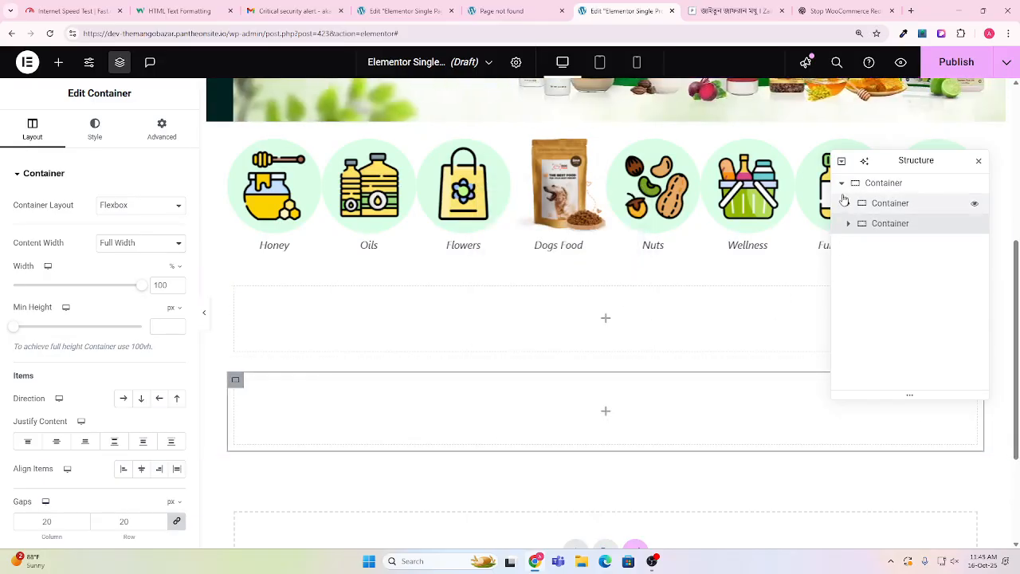
Set the outer container's direction to a left-to-right row so the two inner containers sit side by side.
left_click(877, 184)
scroll(135, 421, "down", 3)
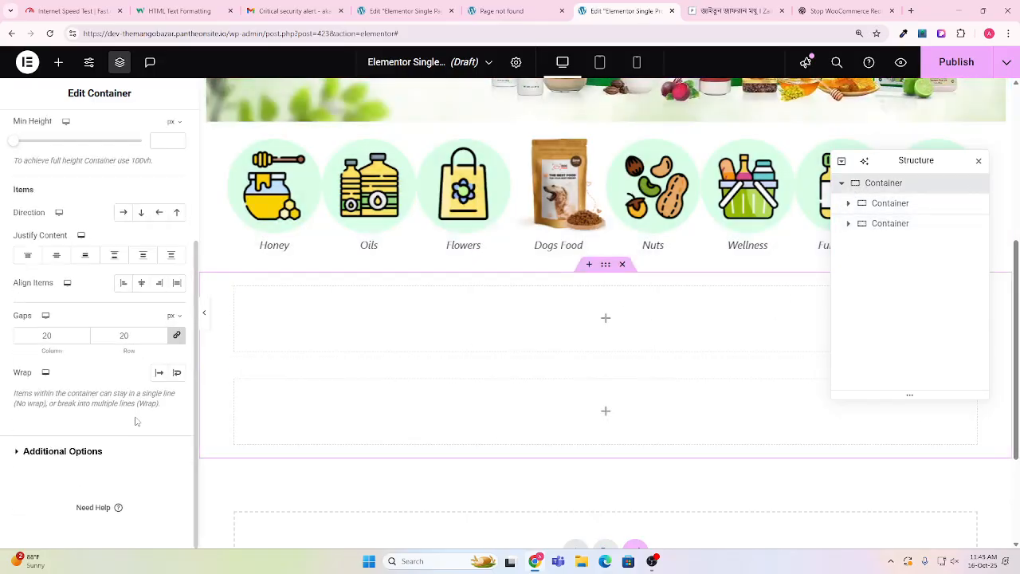
left_click(122, 213)
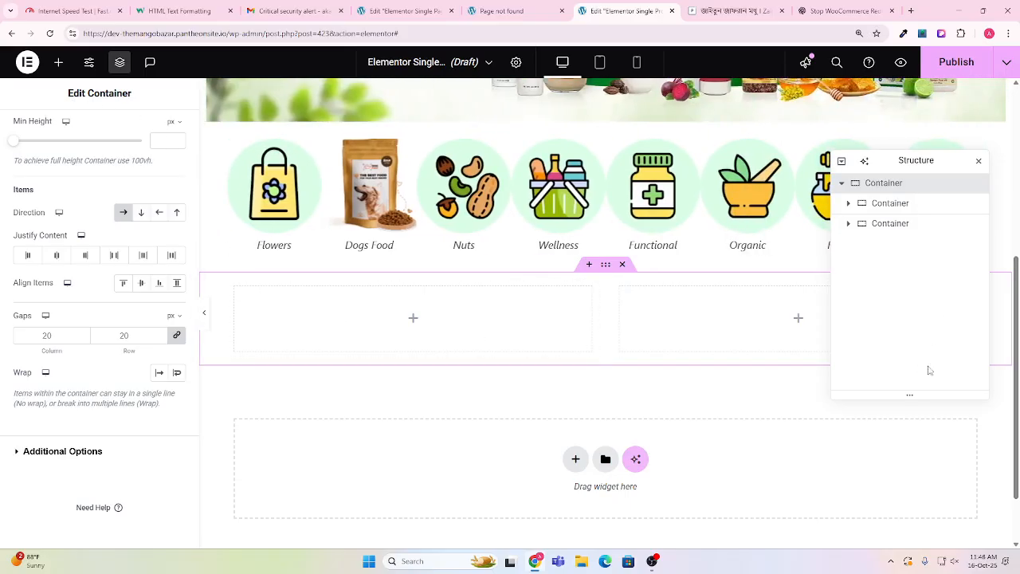
Find the Featured Image widget and place it in the first inner container.
left_click(891, 204)
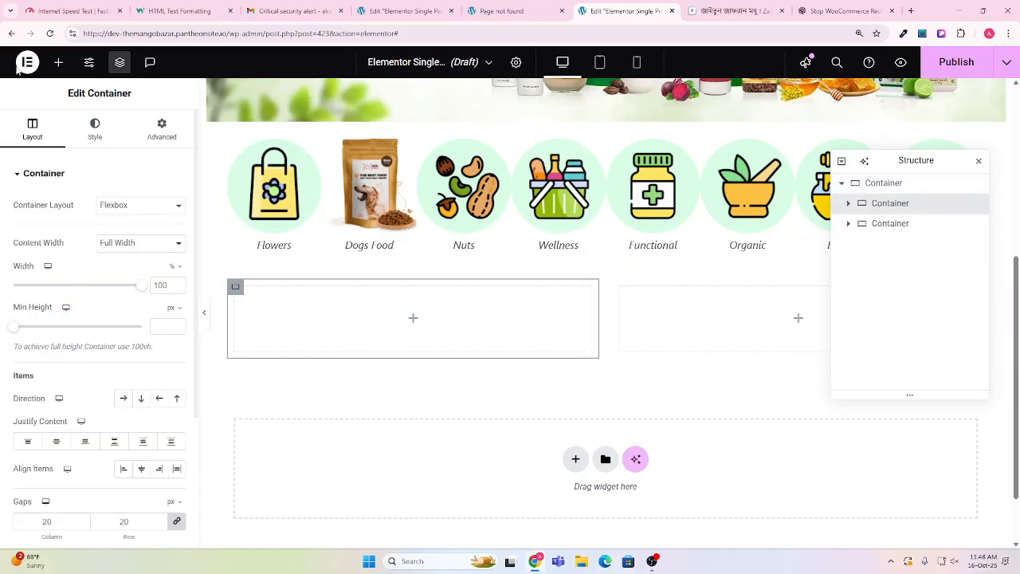
left_click(58, 61)
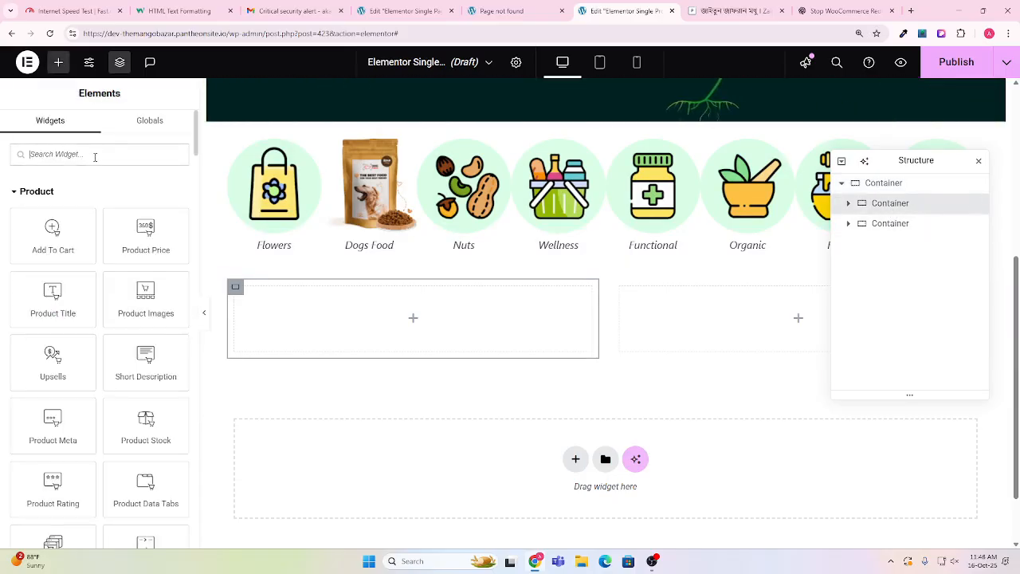
left_click(95, 155)
type("feach")
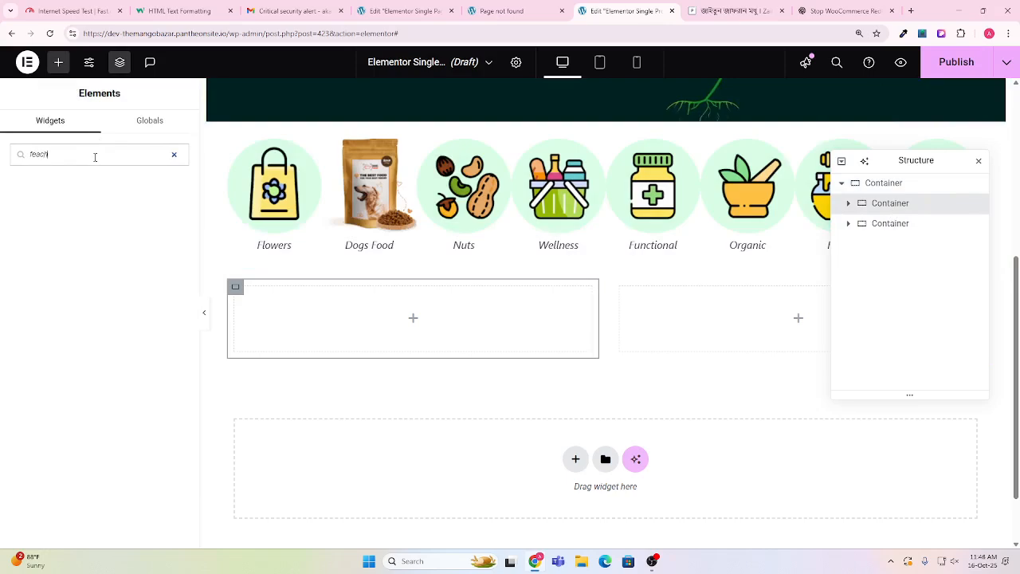
key("BackSpace")
key("BackSpace")
key("BackSpace")
key("BackSpace")
type("fe")
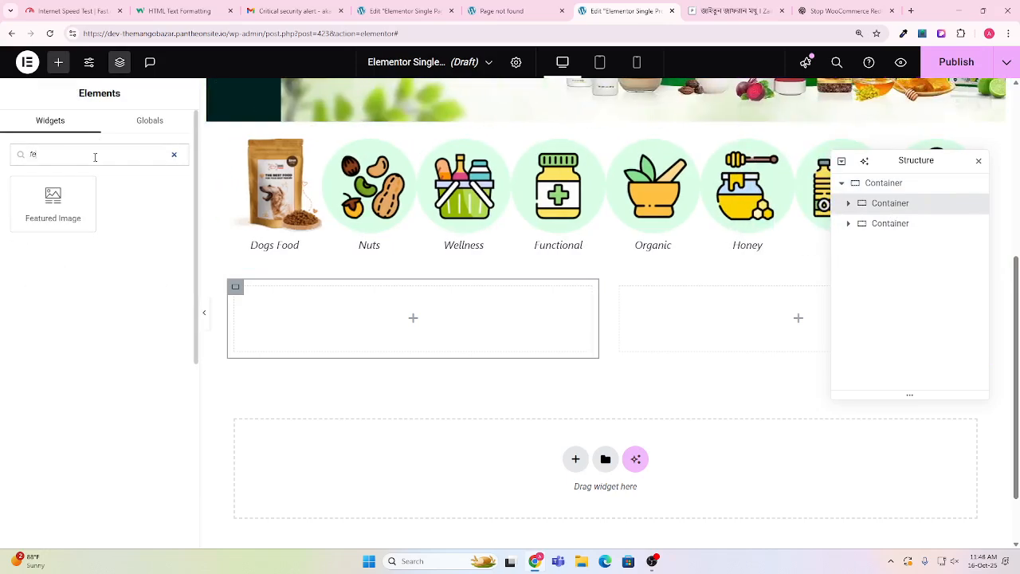
key("BackSpace")
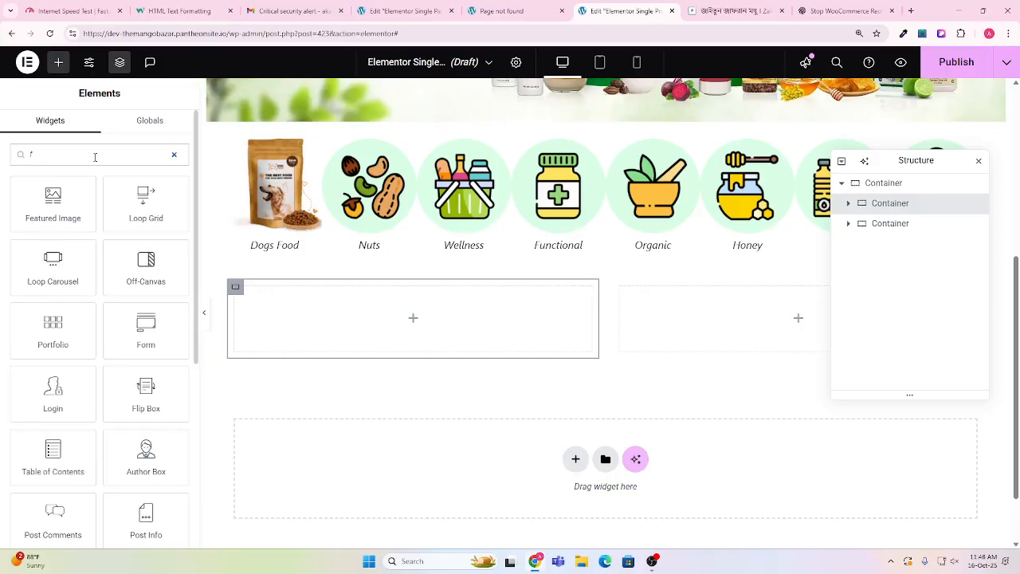
left_click_drag(49, 179, 383, 316)
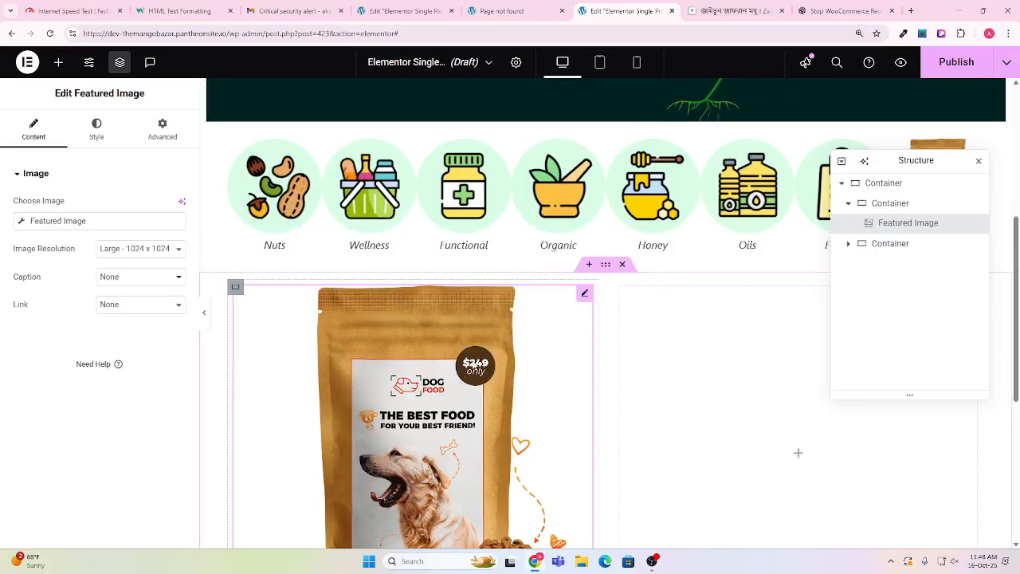
Narrow the first inner container slightly so the featured image shrinks and the second inner container gets wider.
scroll(471, 369, "down", 5)
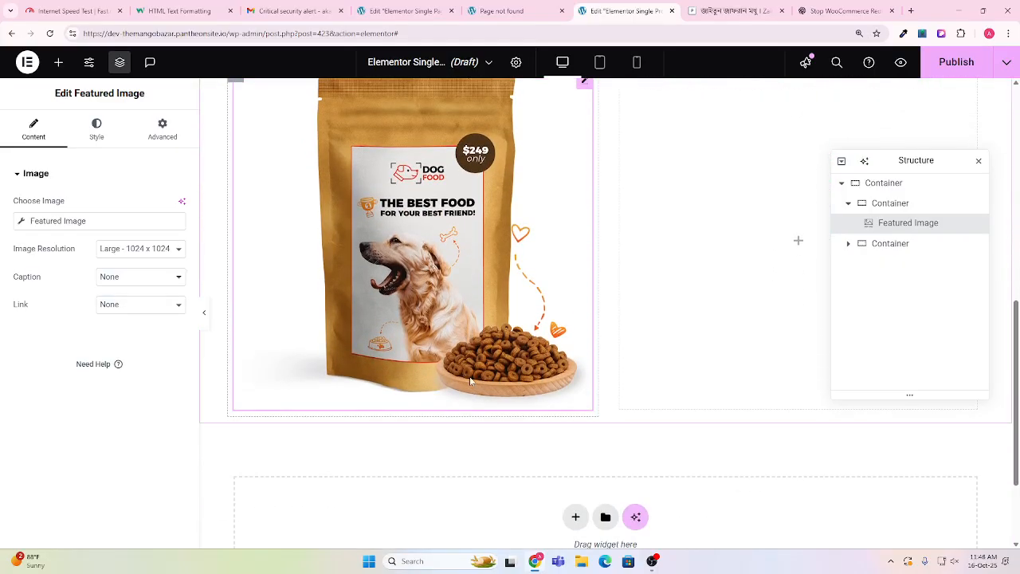
scroll(470, 382, "up", 1)
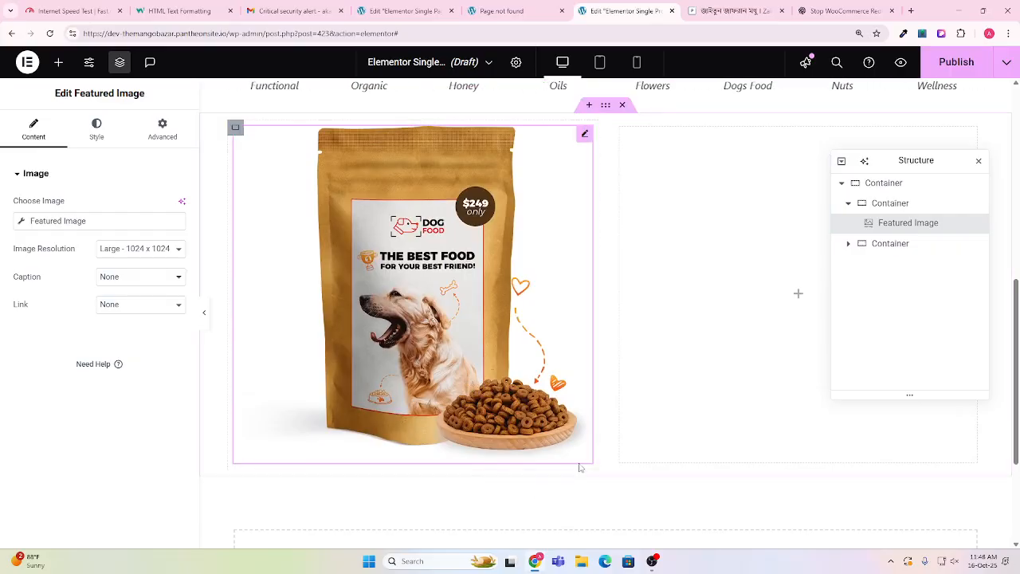
left_click_drag(593, 464, 587, 458)
scroll(565, 333, "up", 1)
scroll(576, 334, "up", 1)
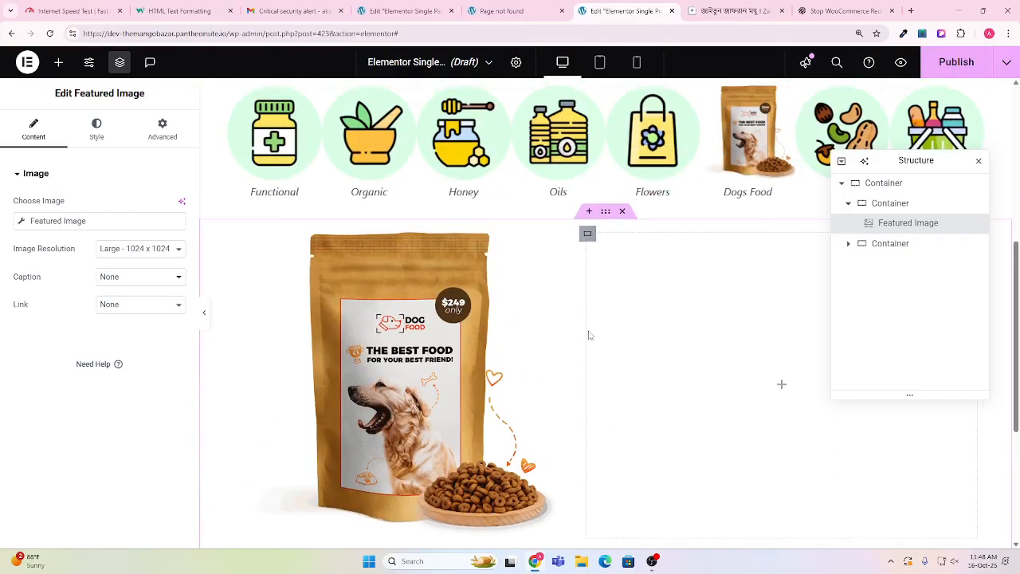
scroll(550, 317, "down", 1)
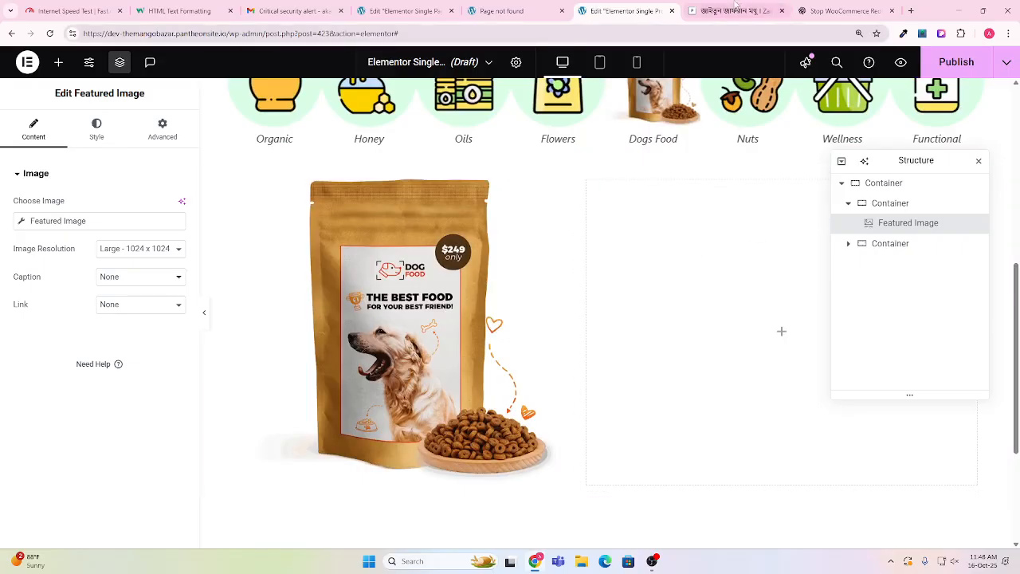
Review the product title, price and discount badge, and quantity area on the Naturo reference product page.
left_click(733, 11)
left_click_drag(515, 165, 621, 189)
left_click(620, 191)
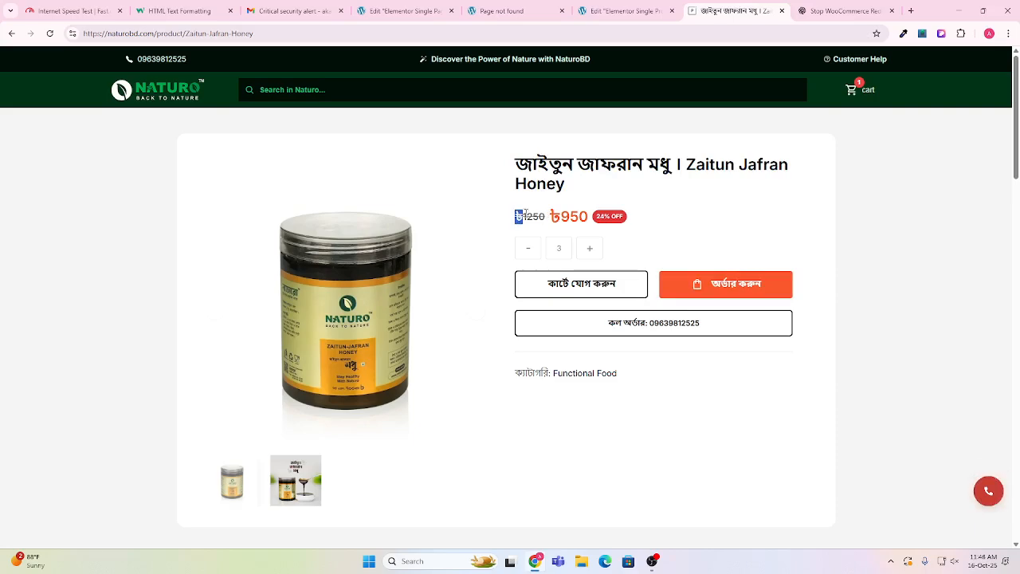
left_click_drag(526, 214, 648, 212)
left_click(697, 231)
left_click(524, 264)
Return to the Elementor template, find the Product Title widget and place it in the second inner container.
left_click(621, 11)
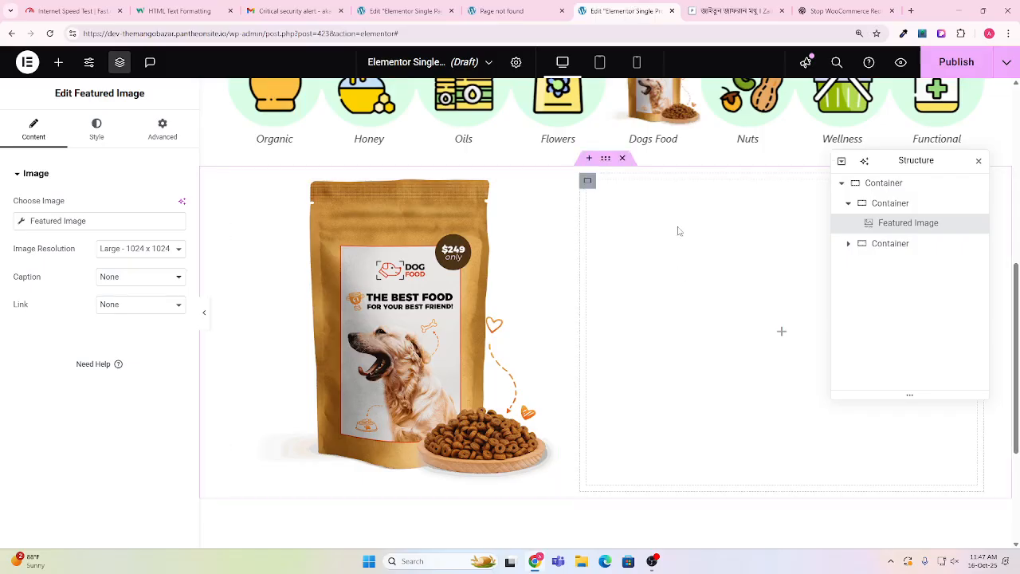
left_click(880, 244)
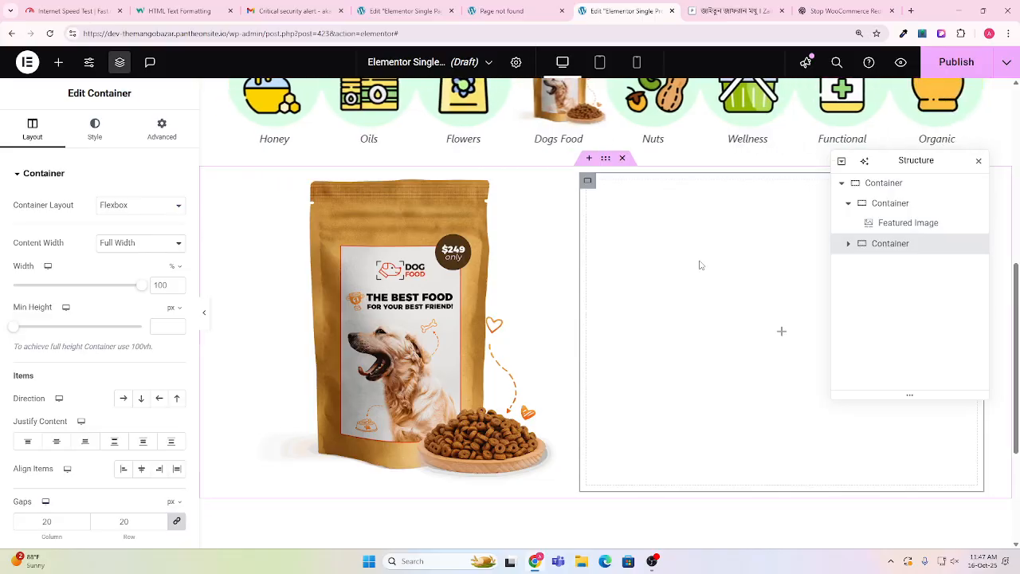
left_click(58, 62)
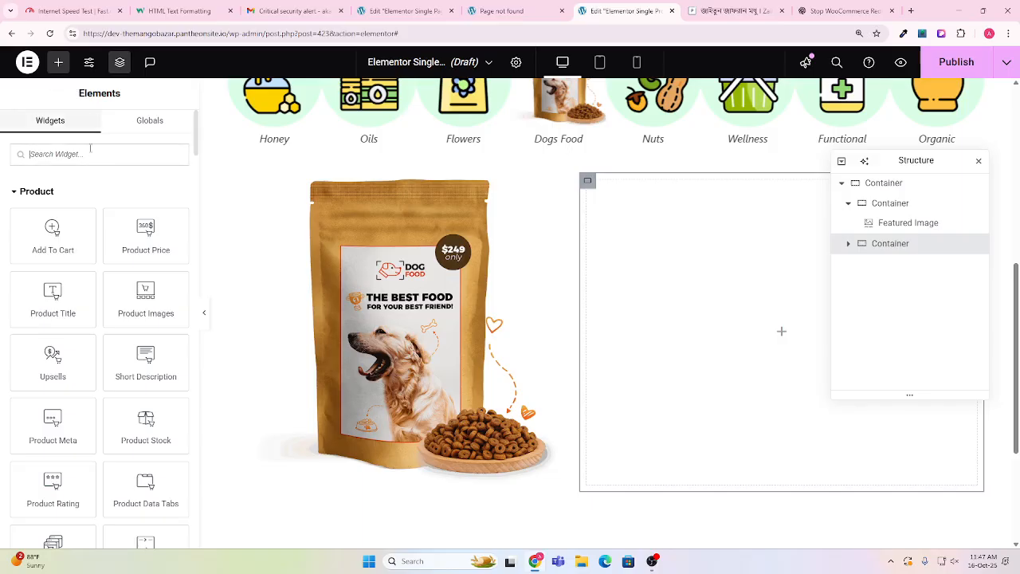
left_click(106, 156)
type("produ")
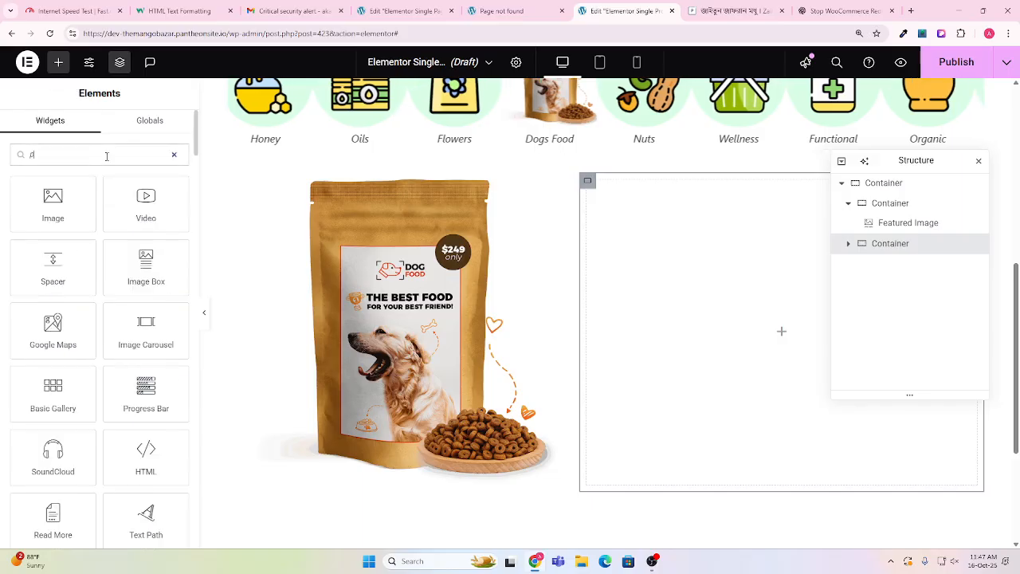
type("ct")
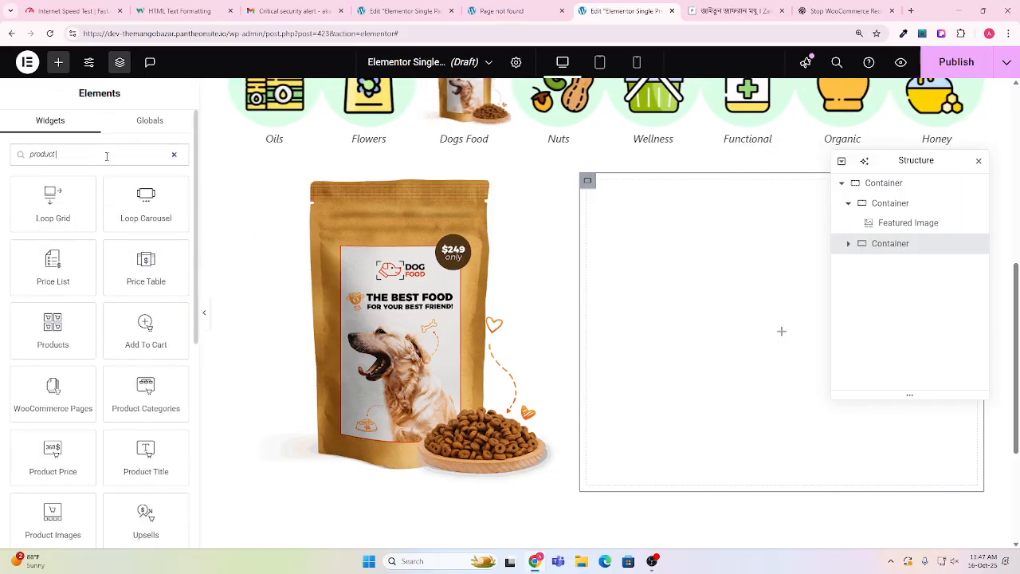
type(" ti")
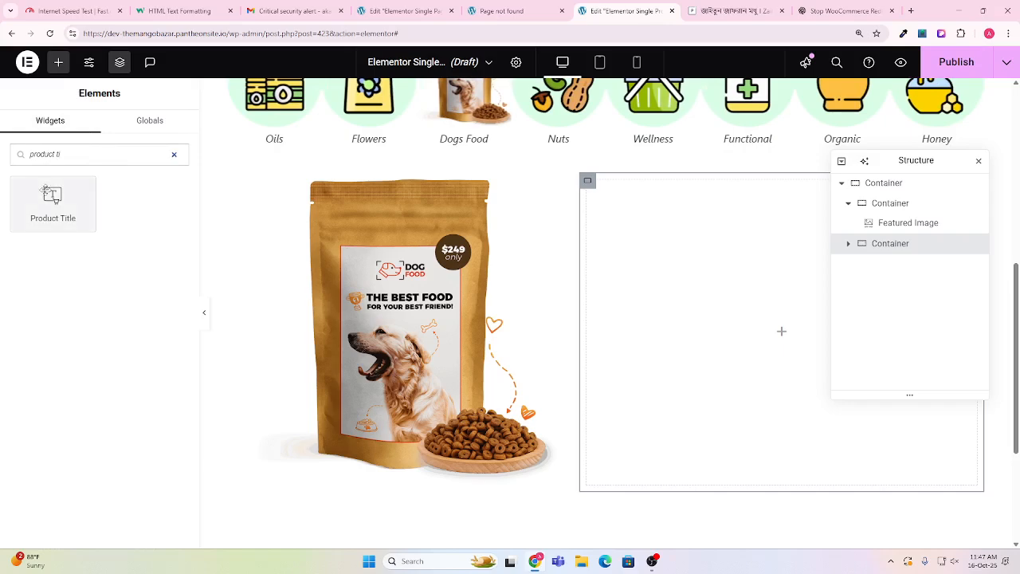
left_click_drag(52, 203, 681, 195)
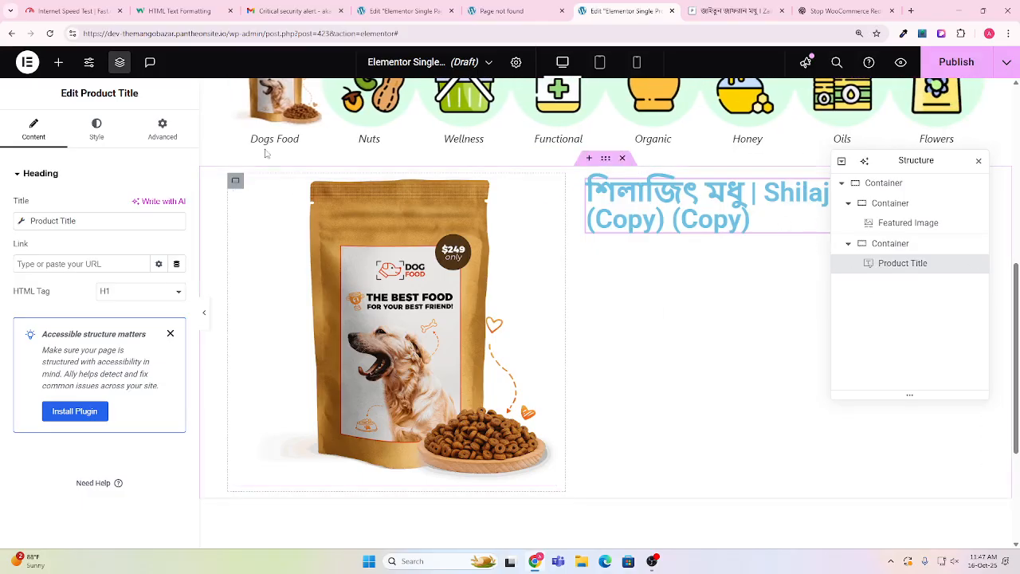
Switch to the Naturo reference page and inspect its product title heading with the inspector extension.
left_click(702, 8)
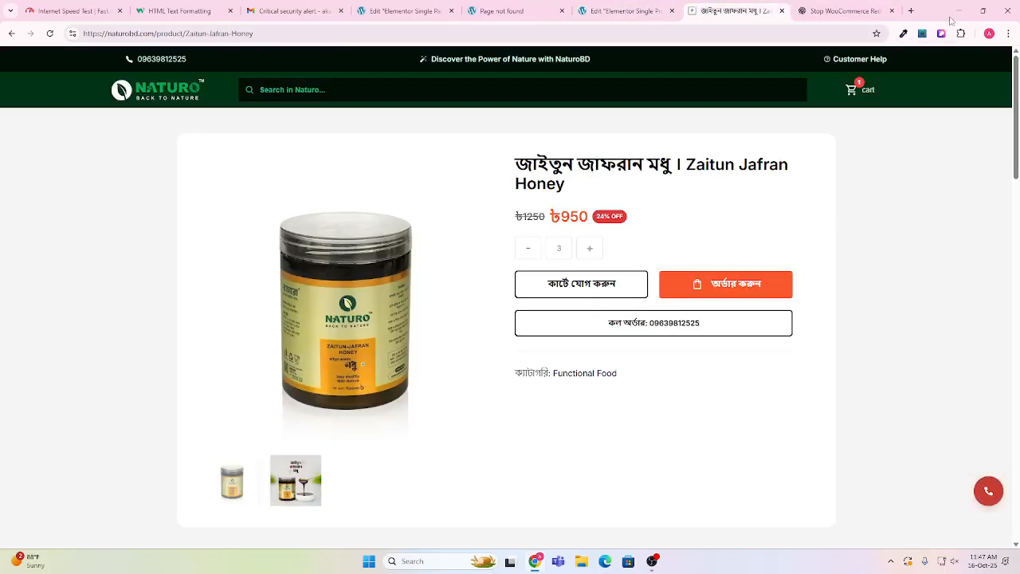
left_click(904, 33)
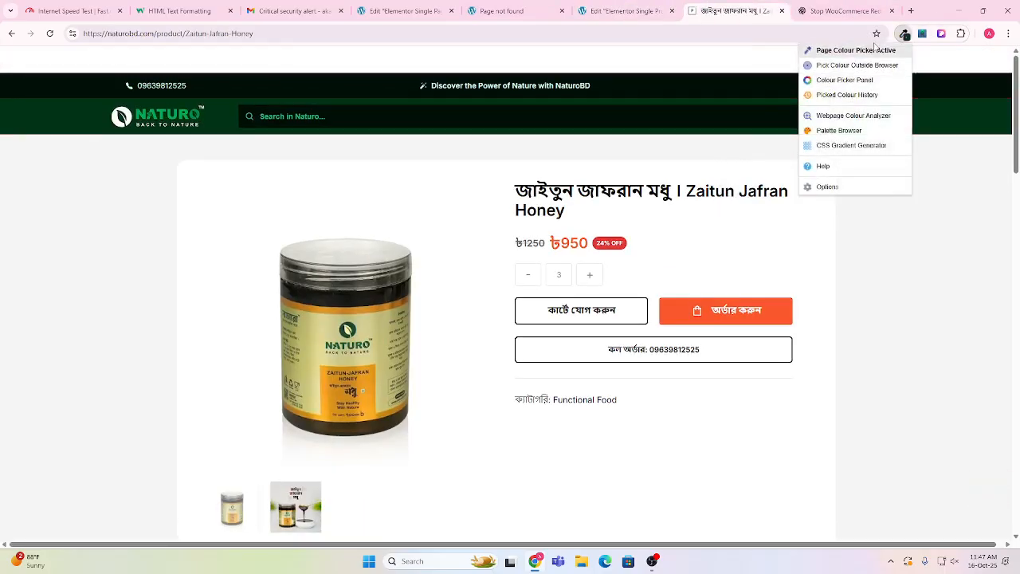
left_click(904, 33)
left_click(941, 34)
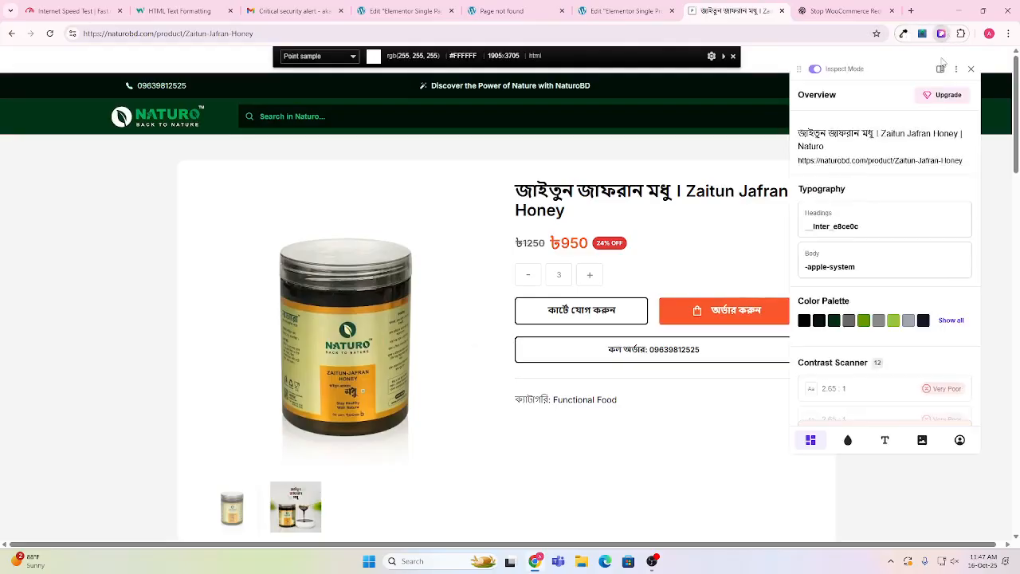
left_click(731, 207)
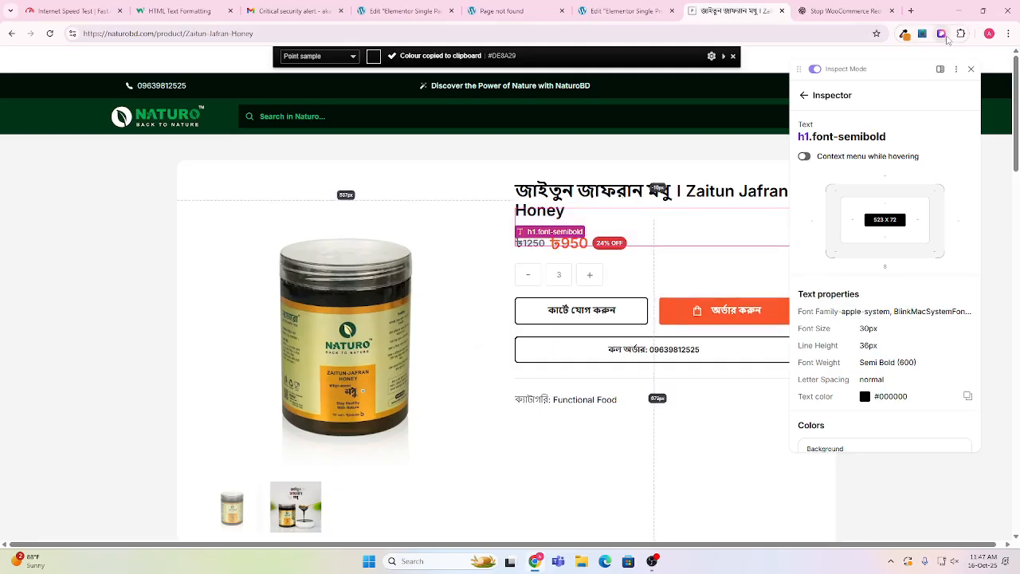
left_click(944, 35)
left_click(943, 34)
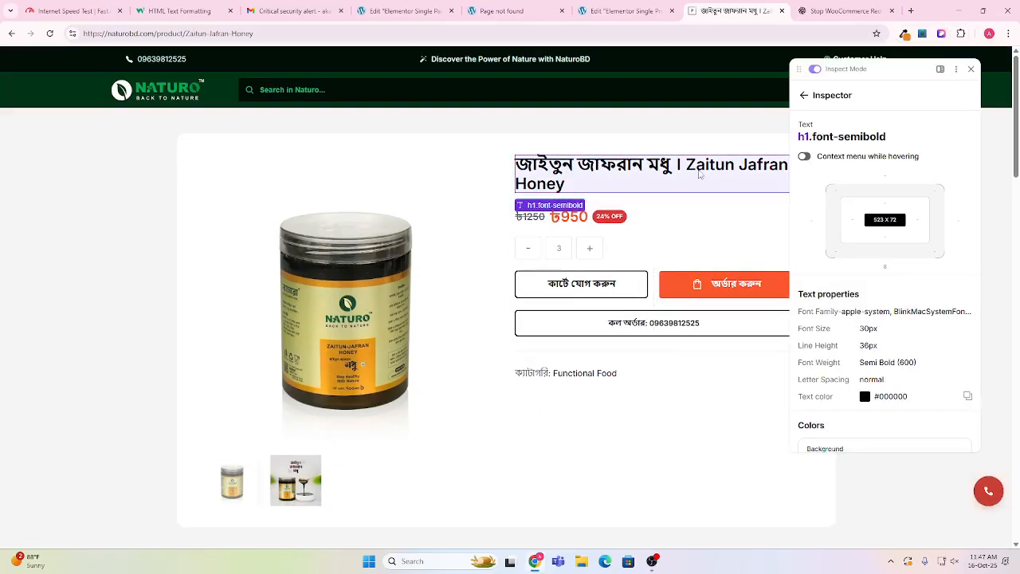
Check the reference title's line height and font weight in the inspector and copy its text colour code.
double_click(878, 349)
triple_click(890, 364)
scroll(891, 364, "down", 1)
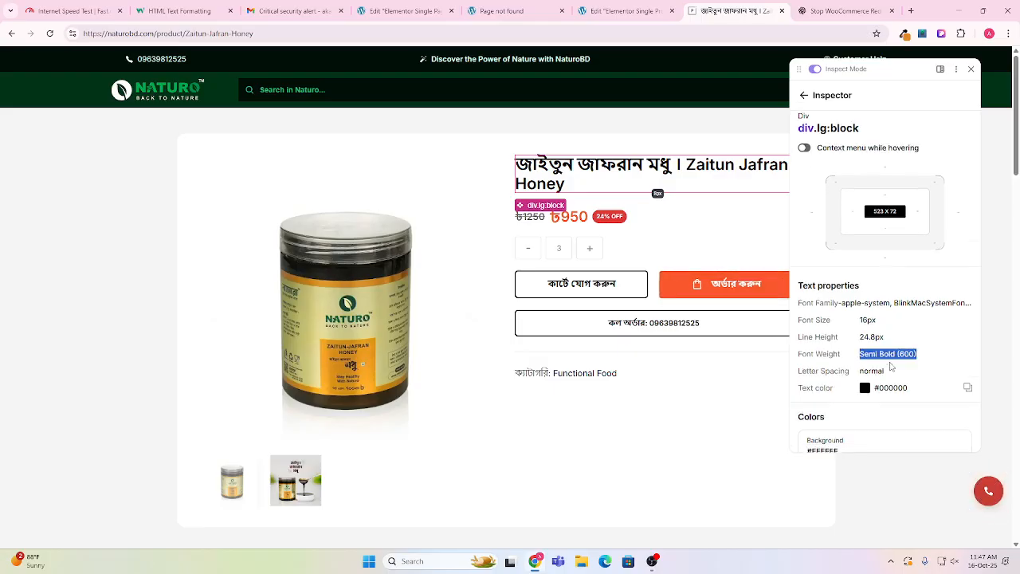
scroll(891, 367, "down", 2)
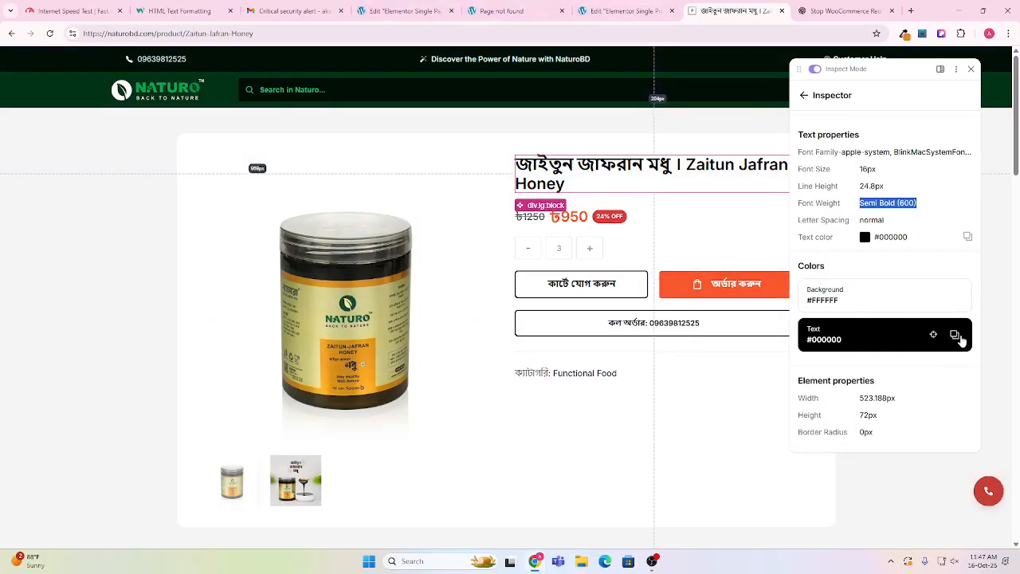
left_click(956, 335)
Return to the Elementor template and set the Product Title's typography to 16 px size, keeping the 600 (Semi Bold) weight.
left_click(622, 11)
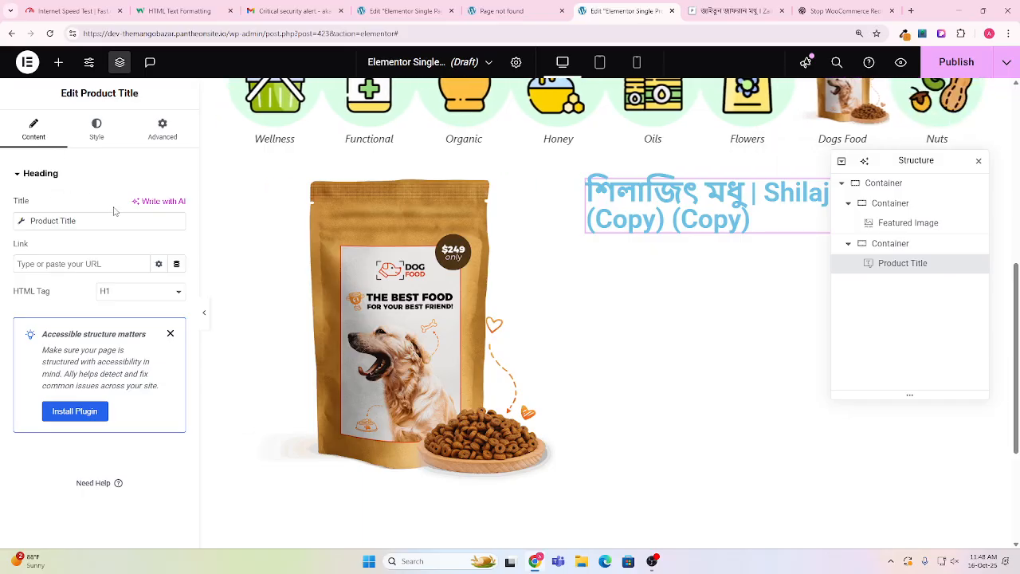
left_click(96, 128)
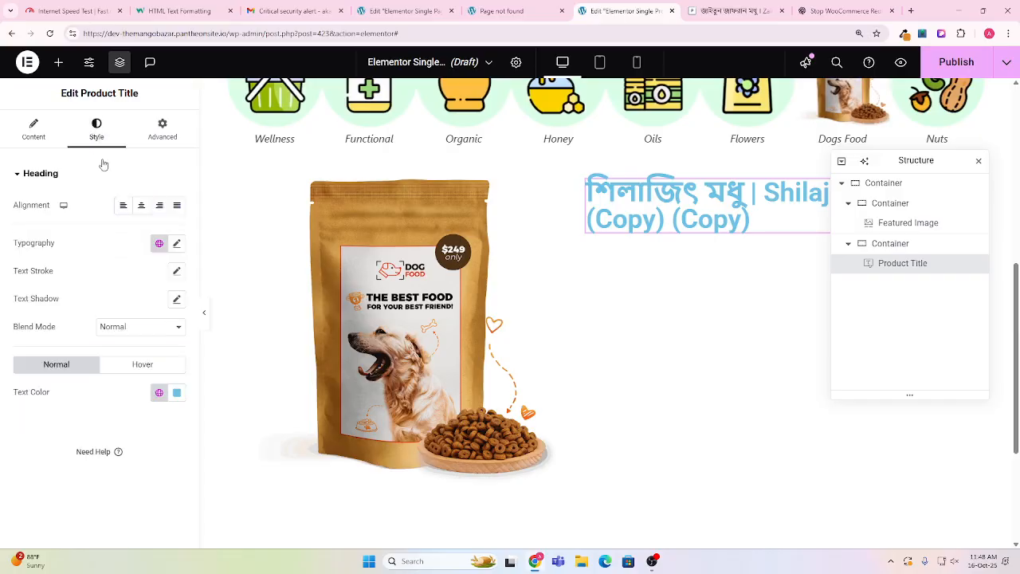
left_click(33, 130)
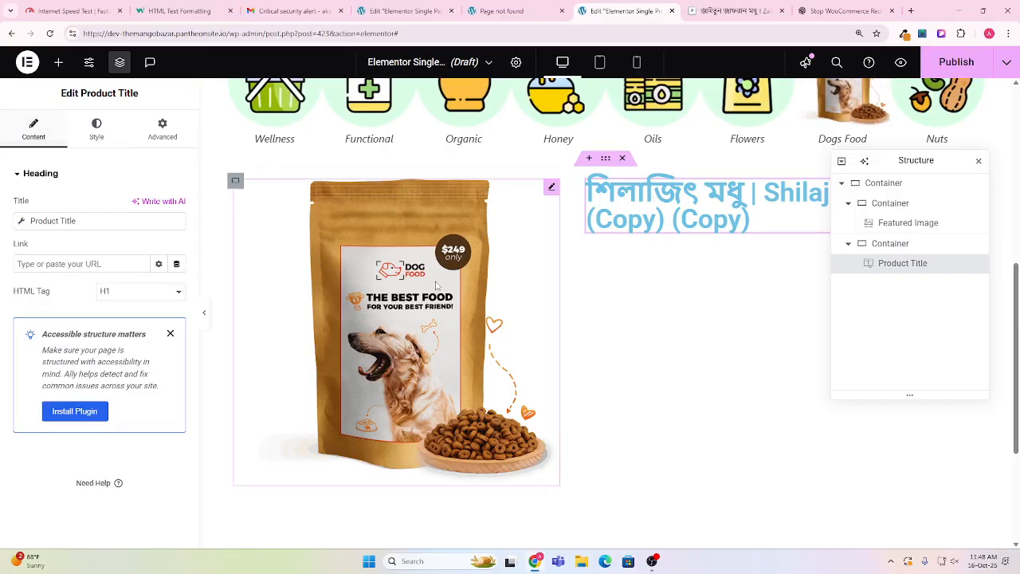
left_click(96, 129)
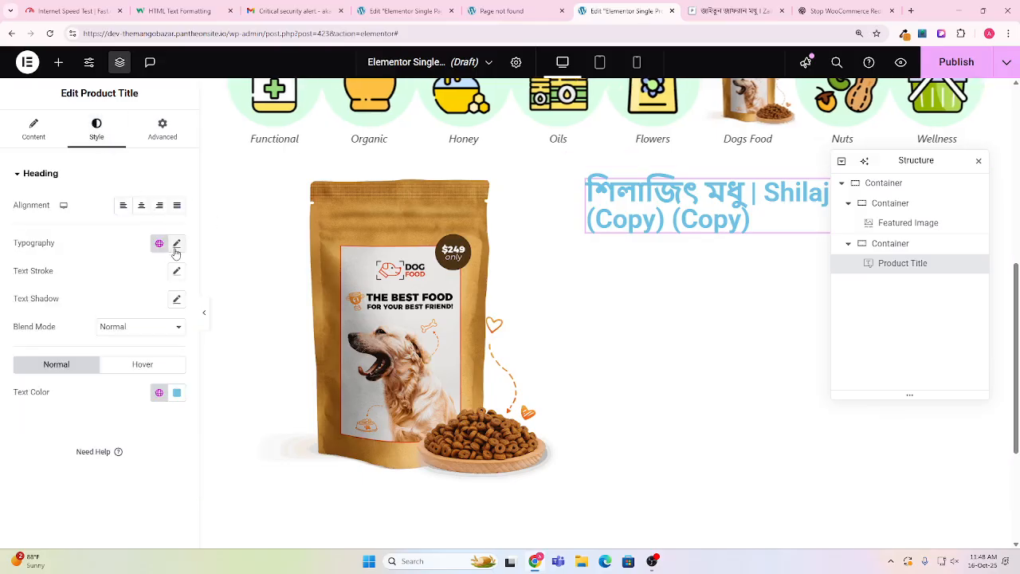
left_click(176, 245)
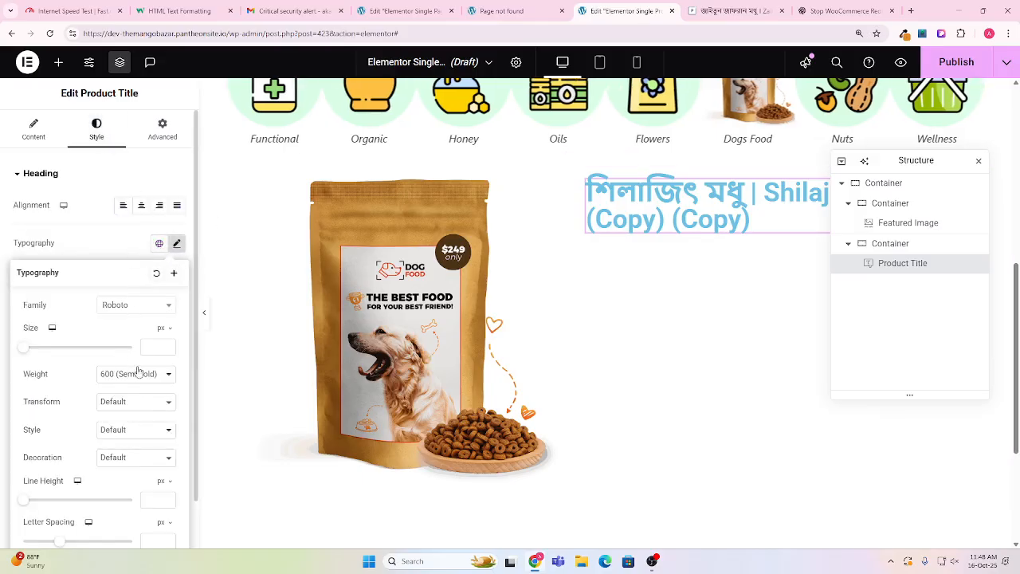
left_click(118, 374)
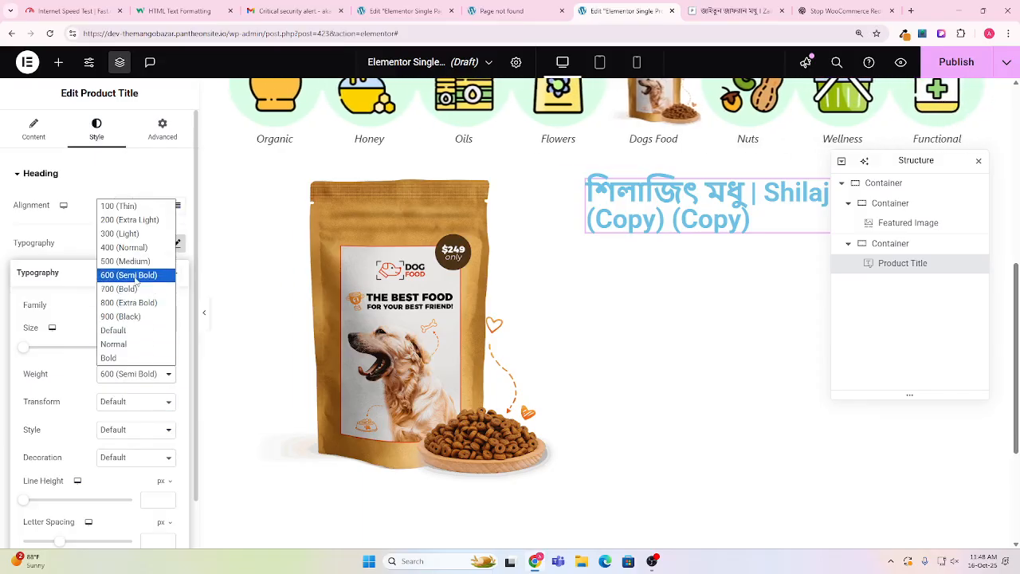
left_click(117, 374)
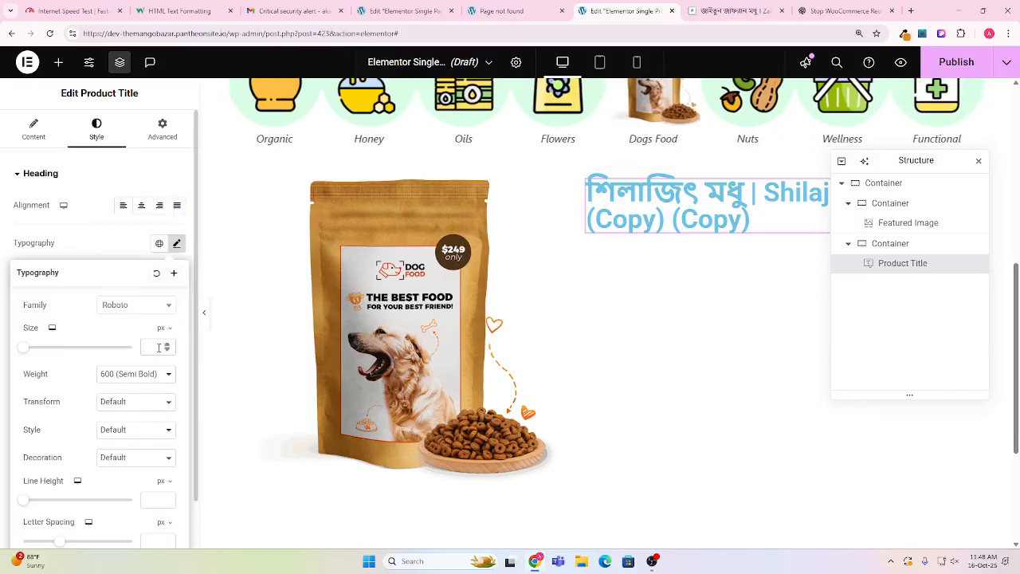
left_click(158, 348)
type("18")
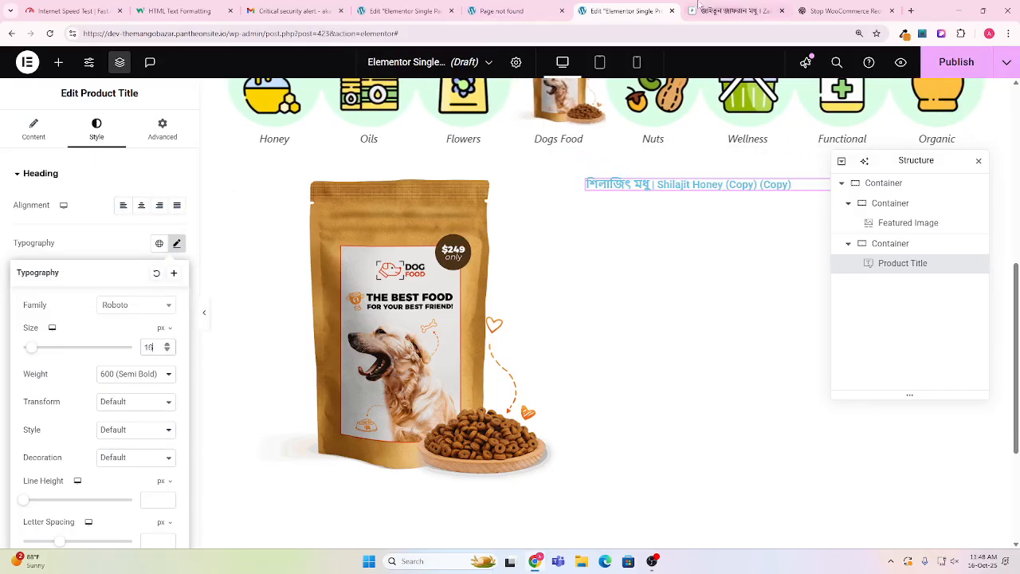
Switch to the Naturo reference page and try sampling the product title area with the colour picker and inspector extensions.
left_click(738, 12)
scroll(899, 220, "up", 3)
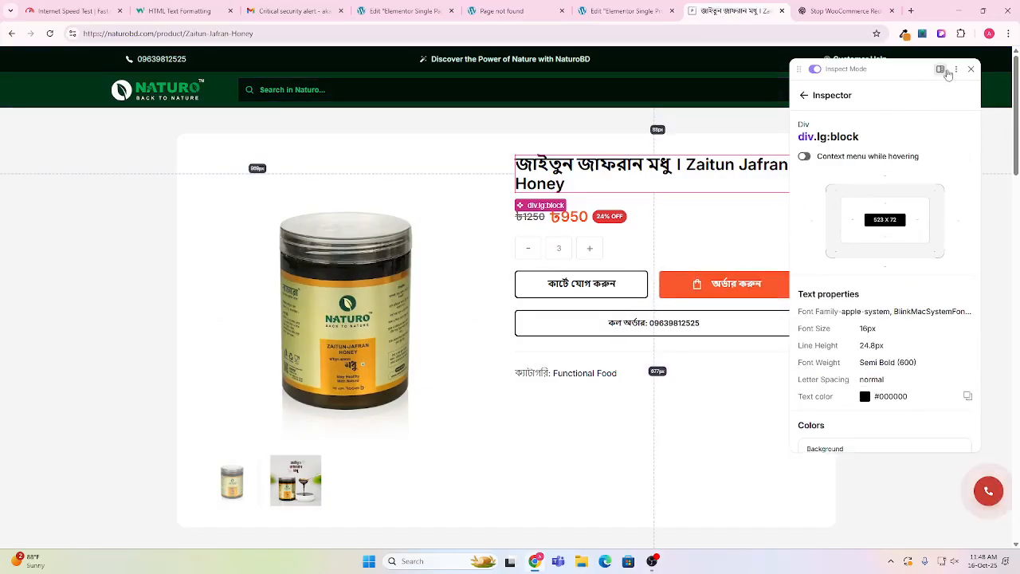
left_click(907, 36)
left_click(971, 69)
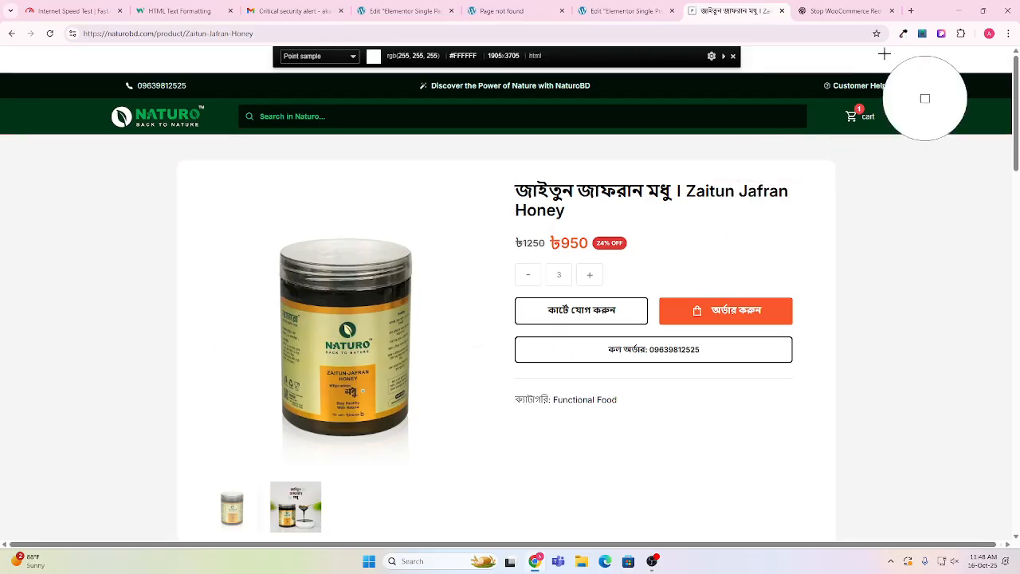
left_click(940, 34)
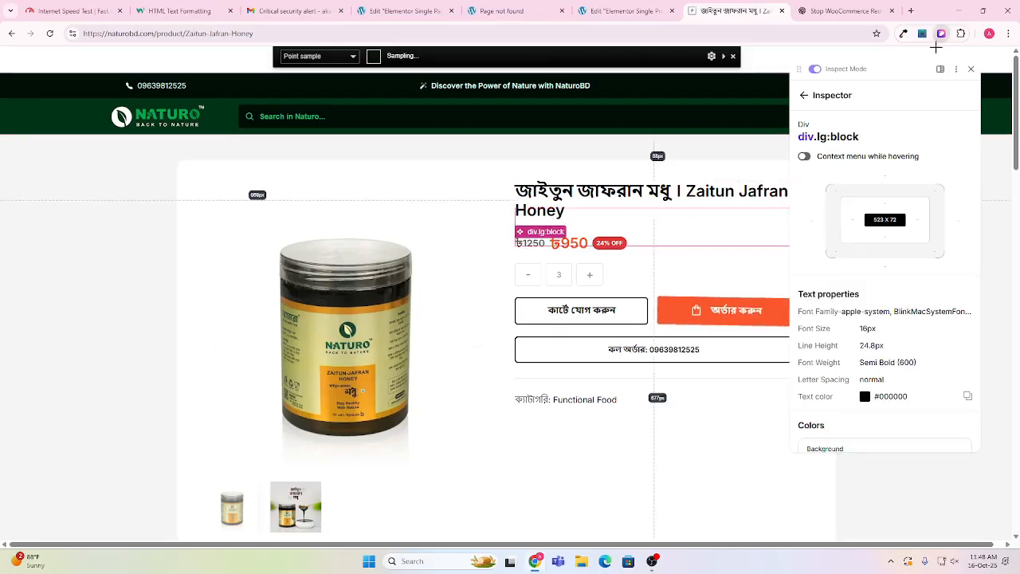
left_click(645, 200)
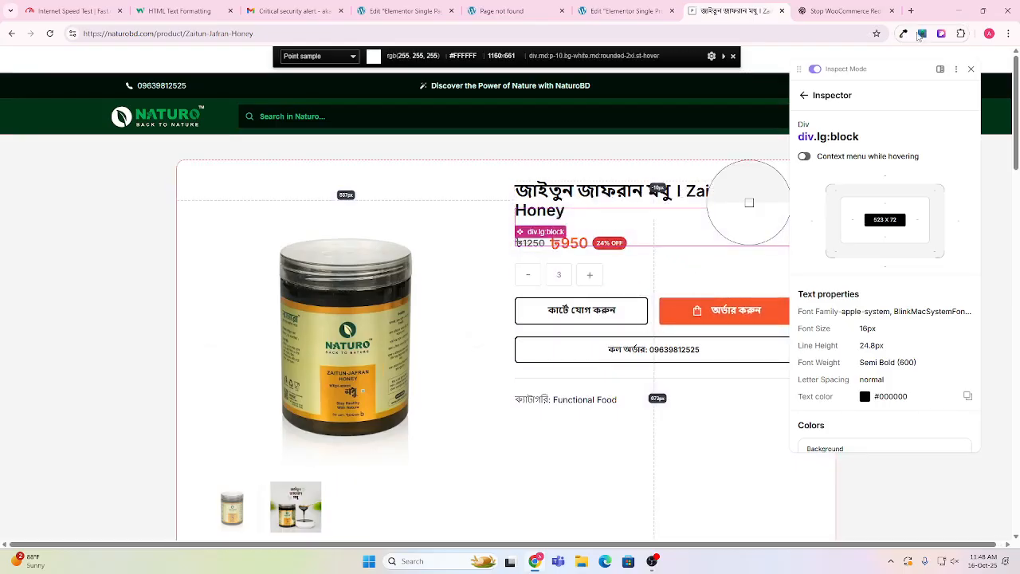
left_click(904, 34)
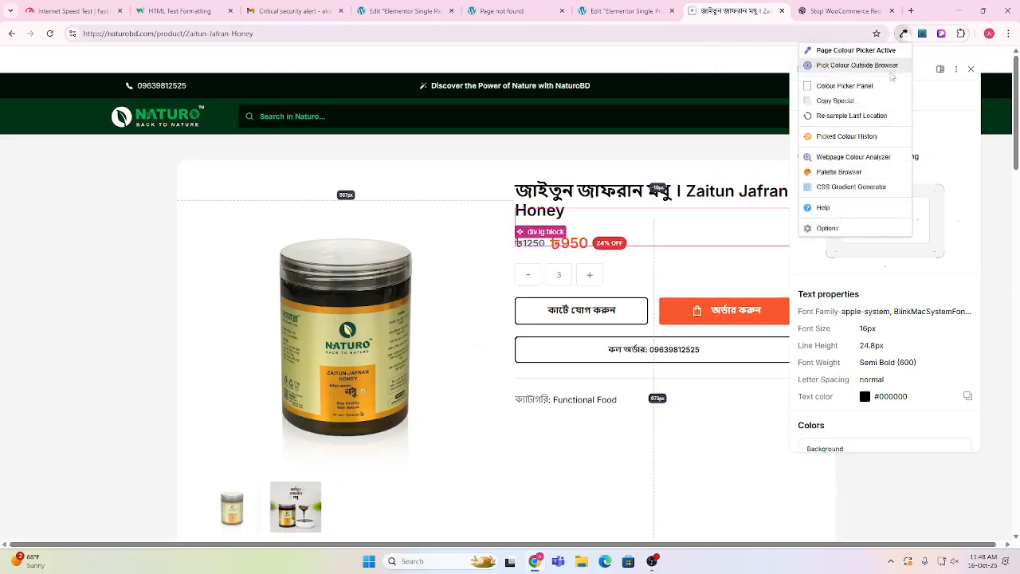
left_click(927, 46)
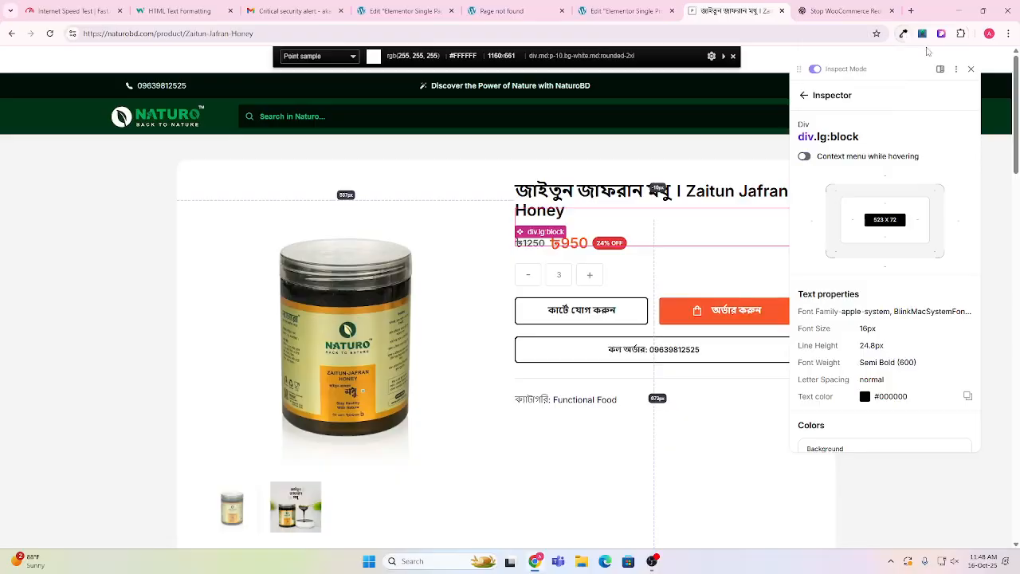
left_click(944, 36)
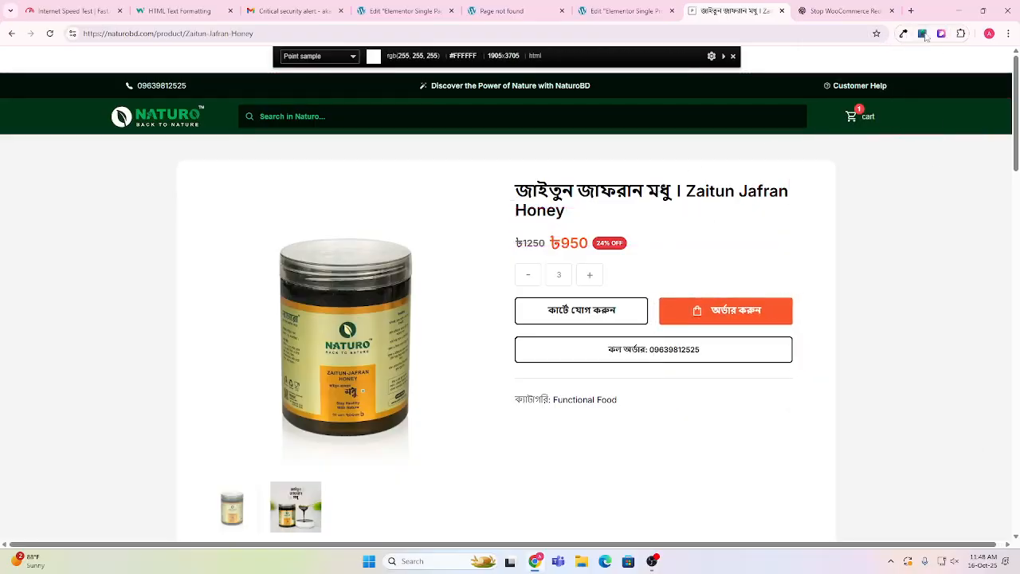
left_click(924, 36)
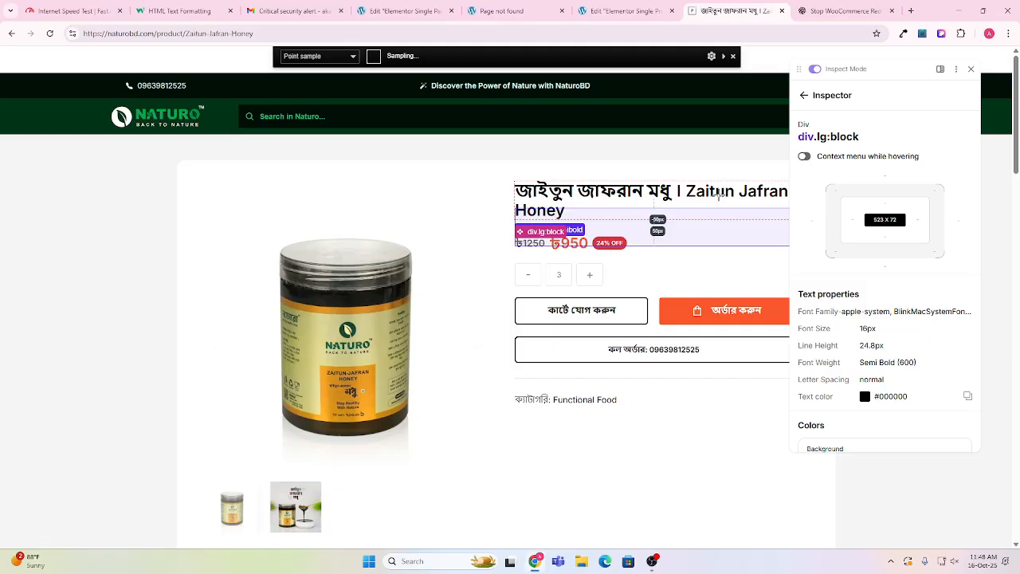
left_click(741, 196)
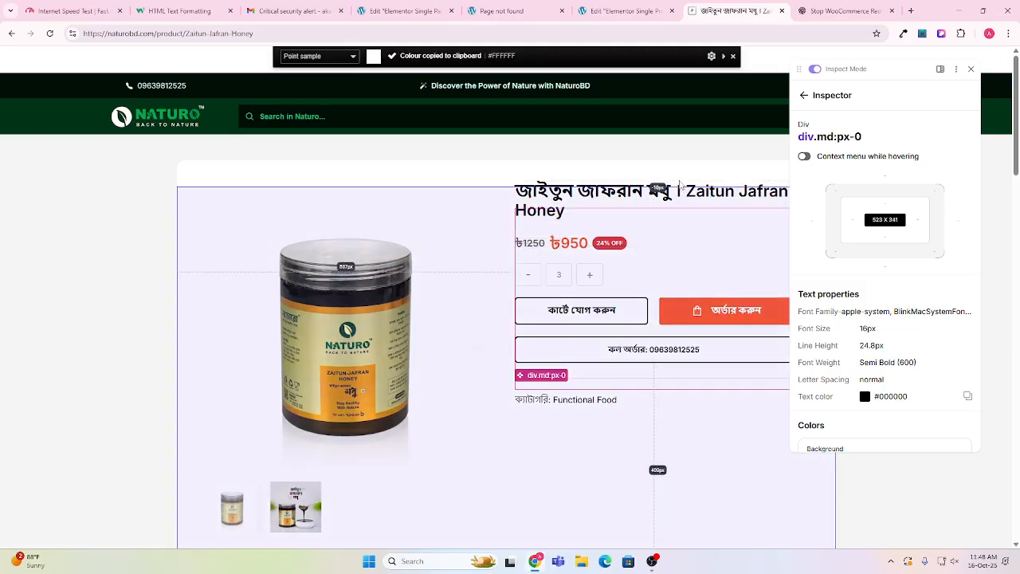
Examine the text properties, colours and element properties listed in the inspector for the reference product block.
scroll(622, 169, "down", 1)
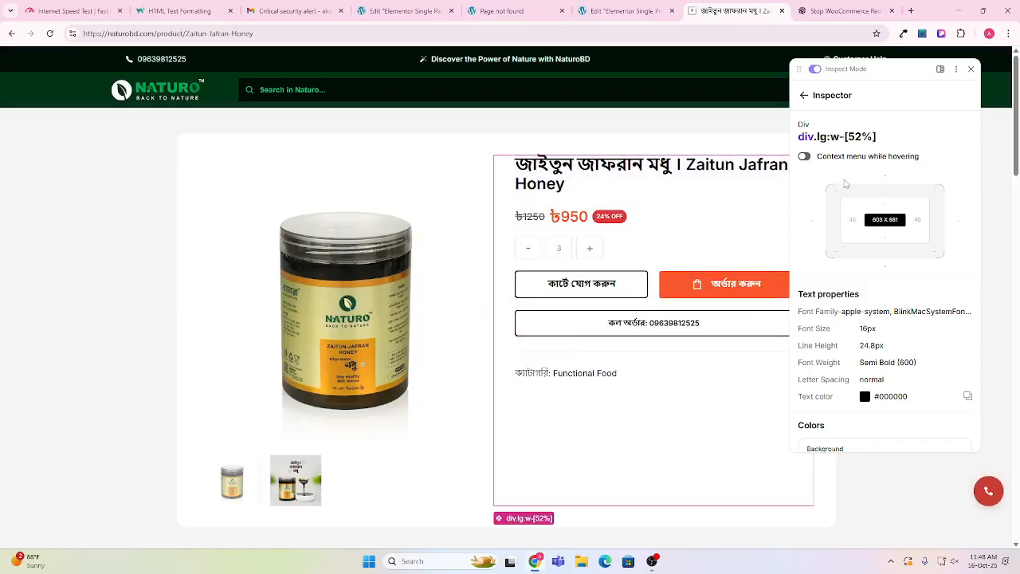
scroll(893, 307, "down", 1)
scroll(895, 314, "down", 3)
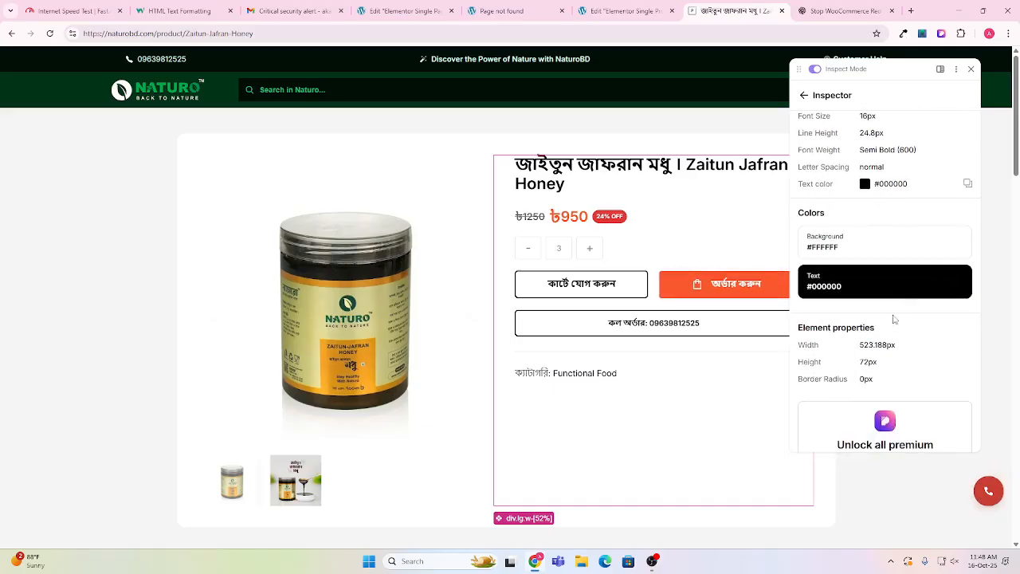
scroll(893, 316, "up", 3)
Return to the Elementor template and set the Product Title's line height to 24.8 px.
left_click(643, 7)
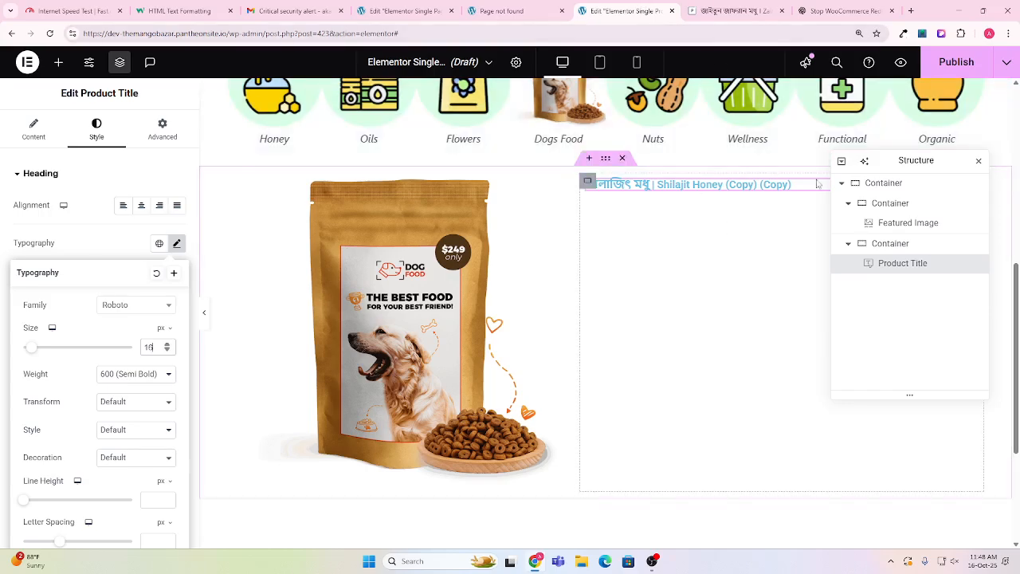
scroll(143, 412, "down", 1)
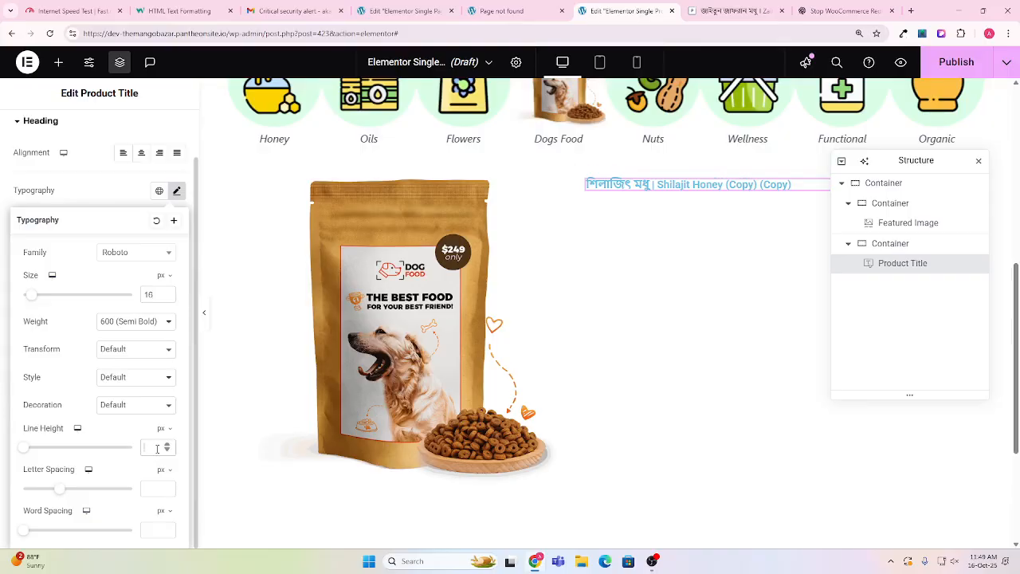
type("24.8")
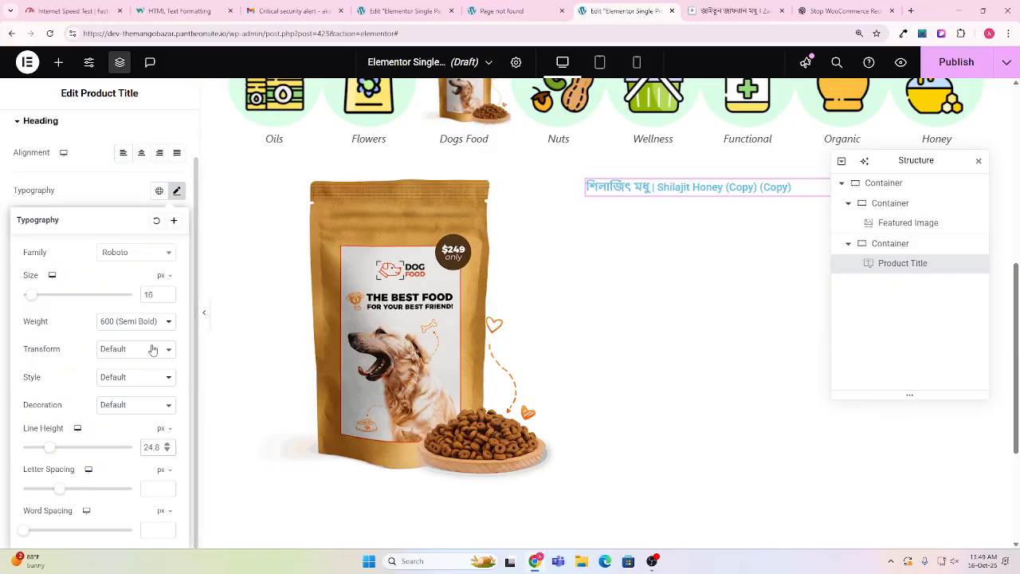
scroll(159, 334, "up", 1)
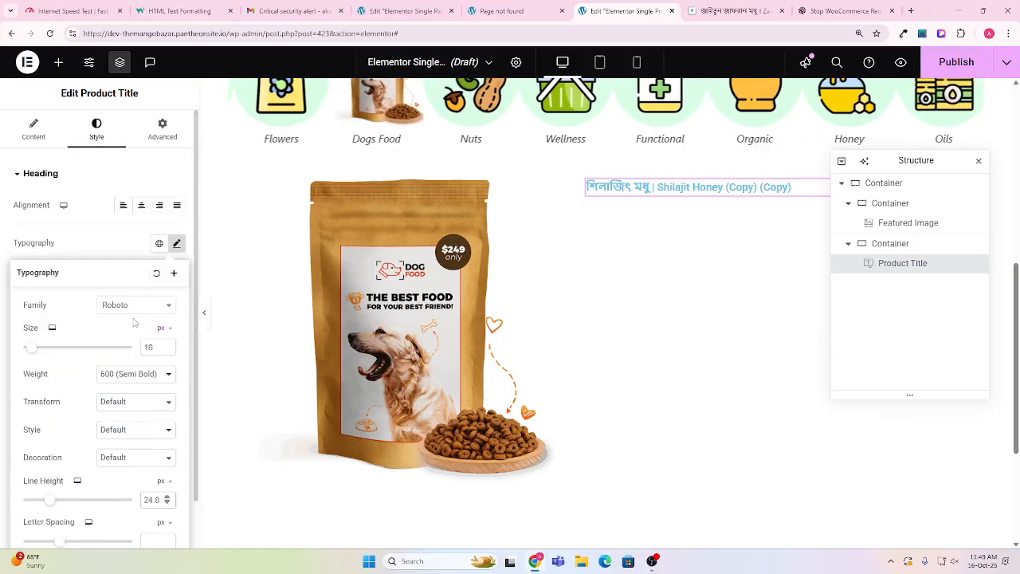
Close the typography settings and set the Product Title's normal text colour to #000000.
left_click(177, 245)
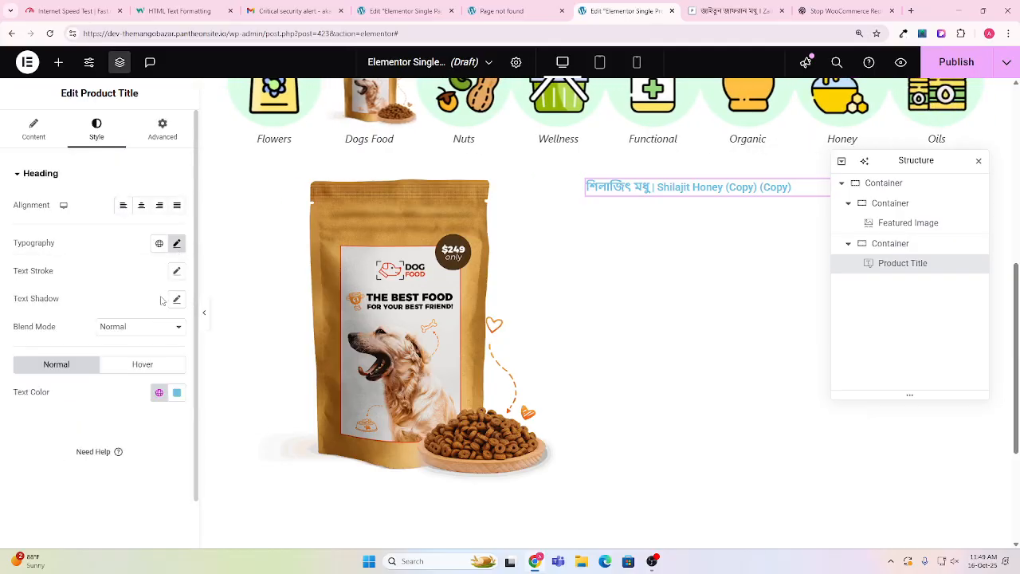
left_click(179, 393)
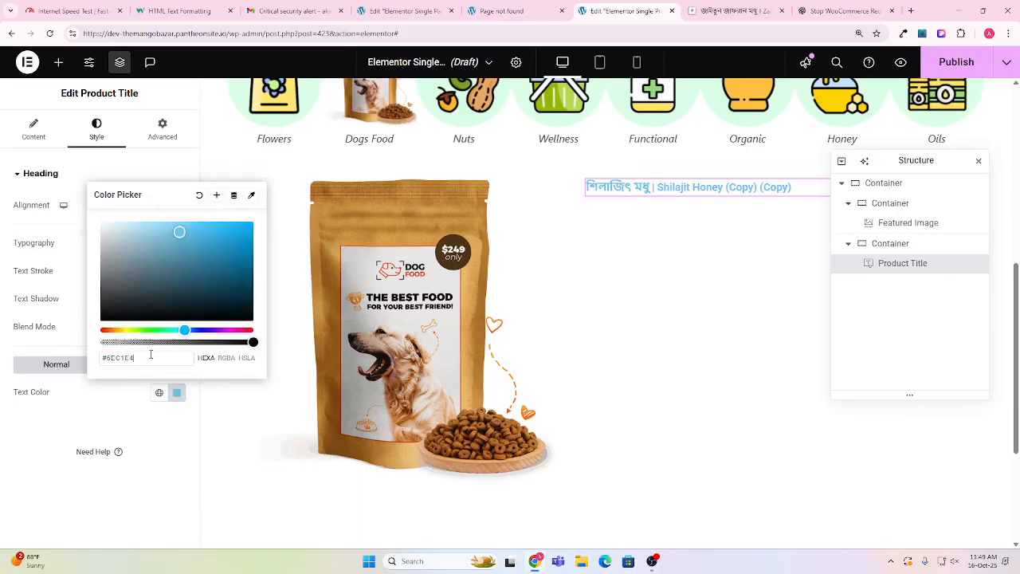
type("#000000")
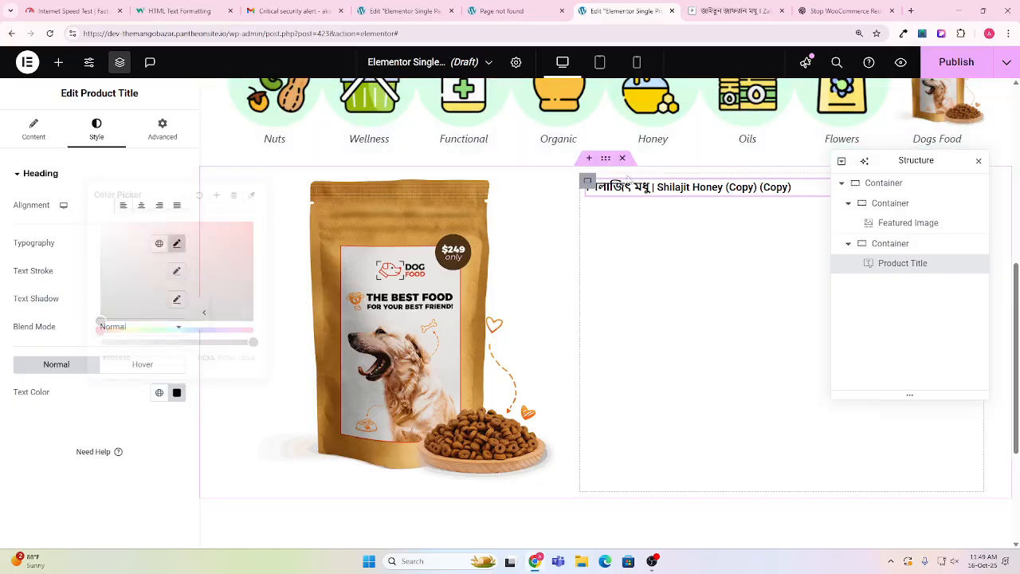
Glance at the reference layout, return to the template, find the Product Price widget and place it below the Product Title.
left_click(732, 11)
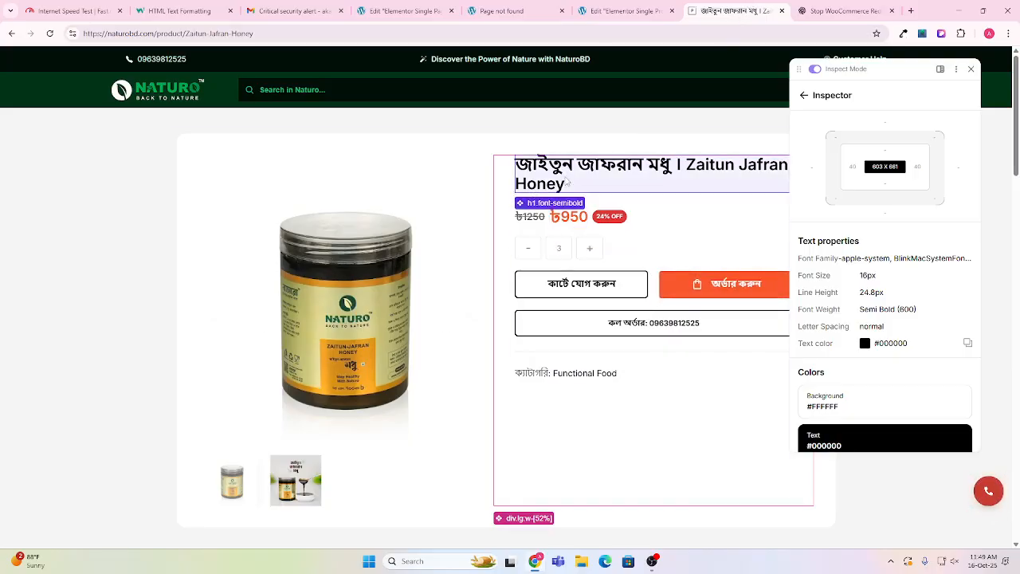
left_click(626, 11)
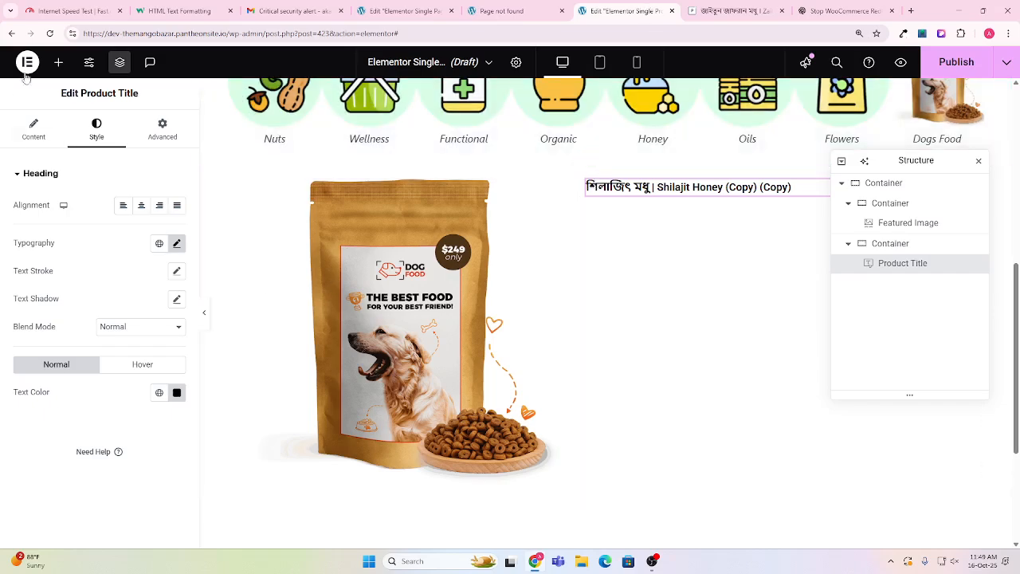
left_click(59, 63)
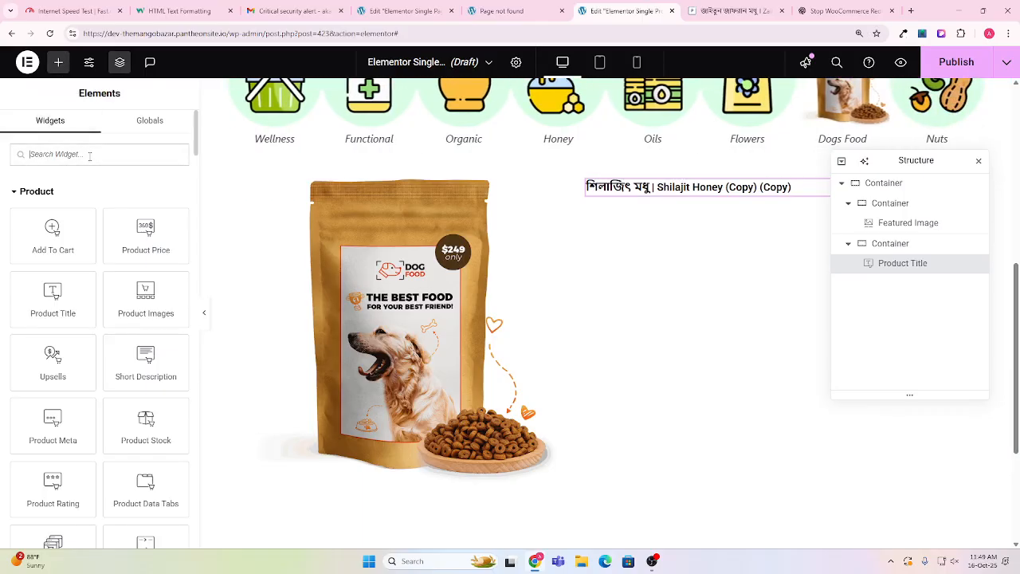
type("product")
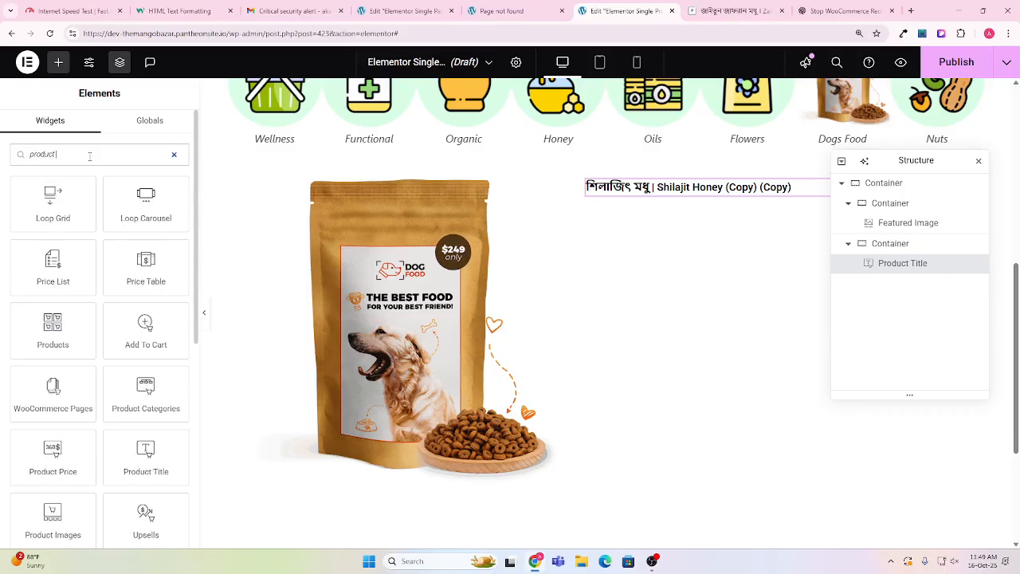
type(" pr")
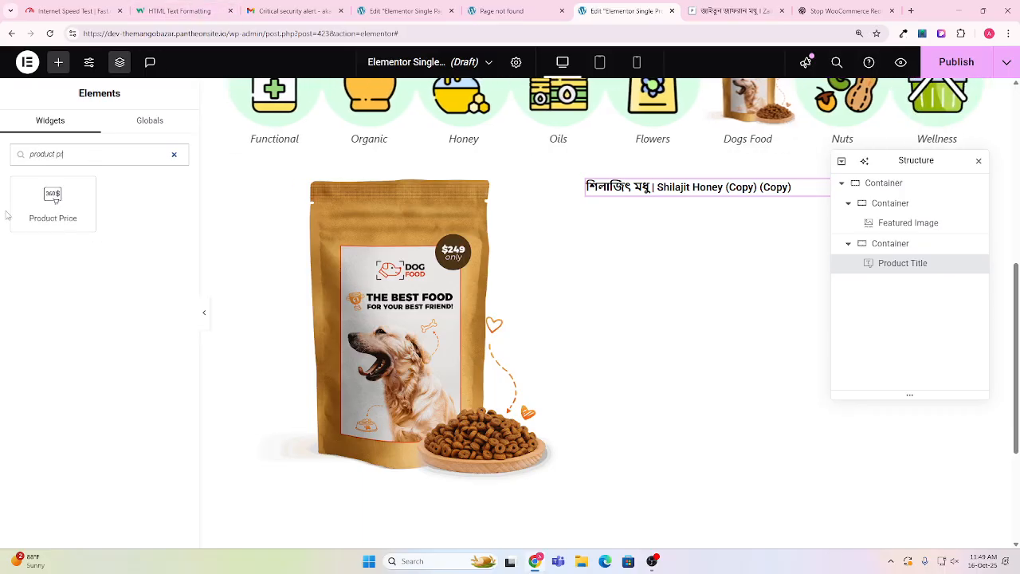
left_click_drag(53, 203, 677, 205)
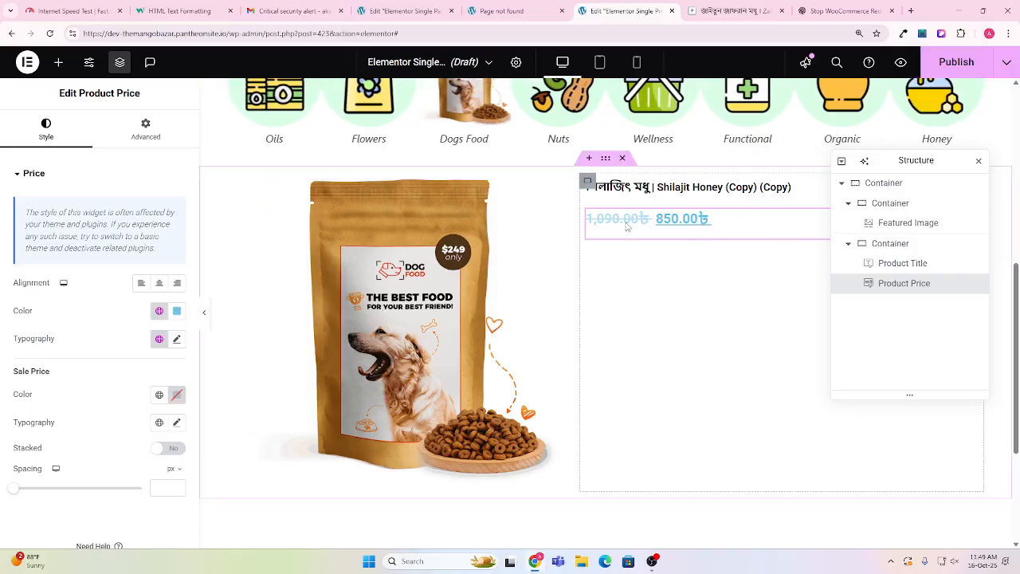
Check the Product Price style options, switch to the Naturo reference page and inspect the title heading's font size and line height.
scroll(74, 311, "down", 1)
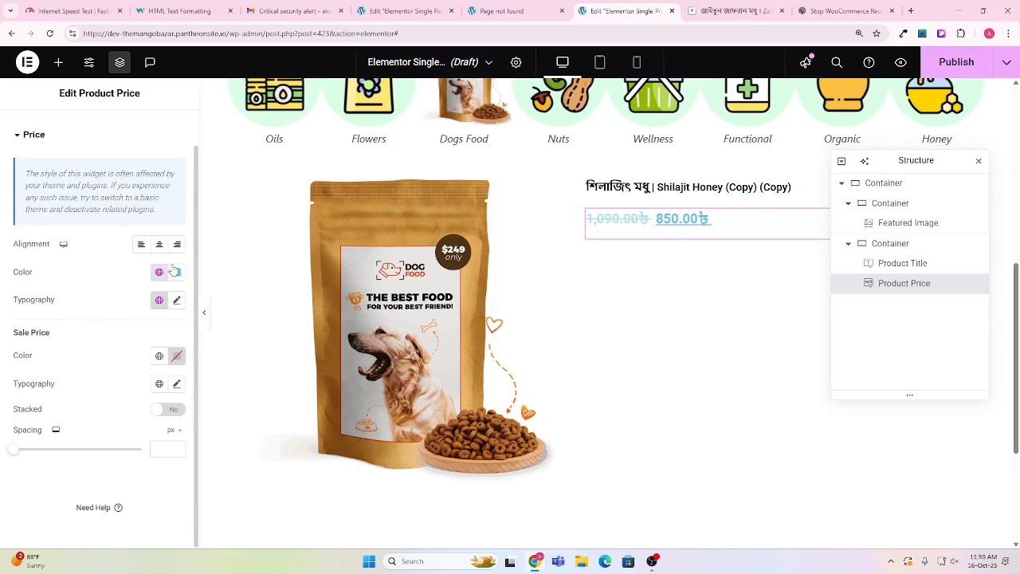
key("ctrl+Tab")
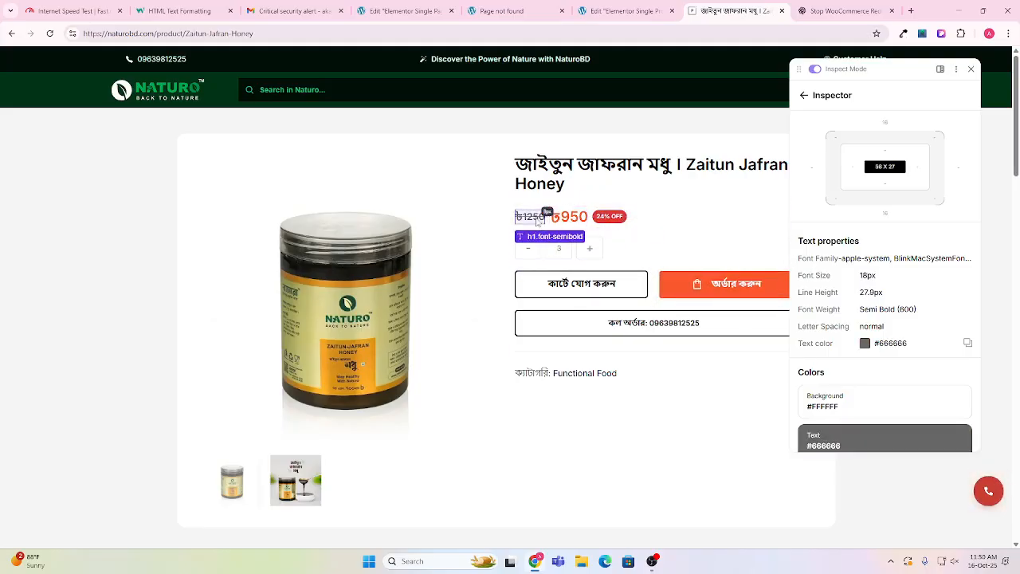
left_click(585, 184)
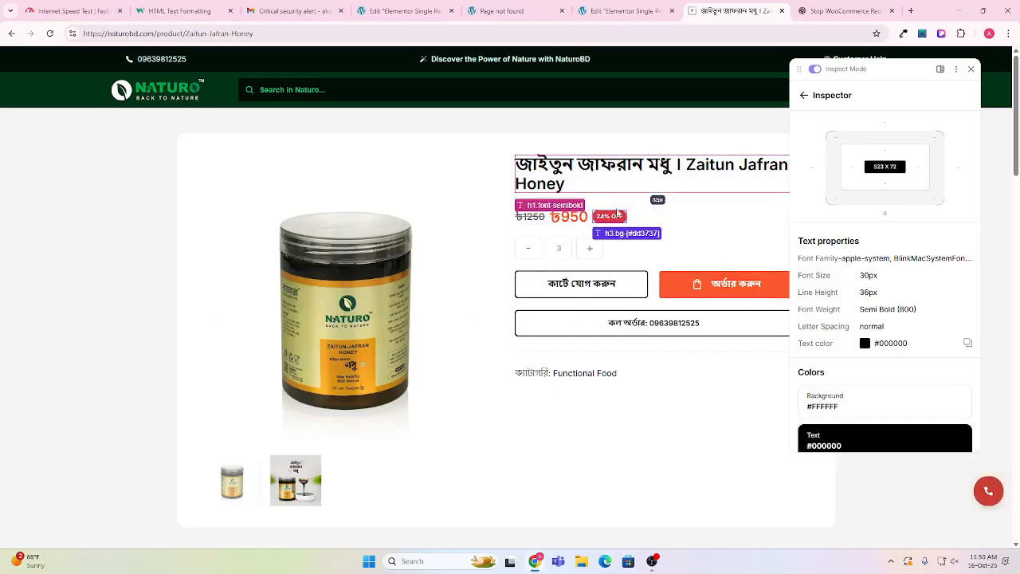
Return to the Elementor template, select the Product Title and set its typography size to 30 px.
left_click(629, 12)
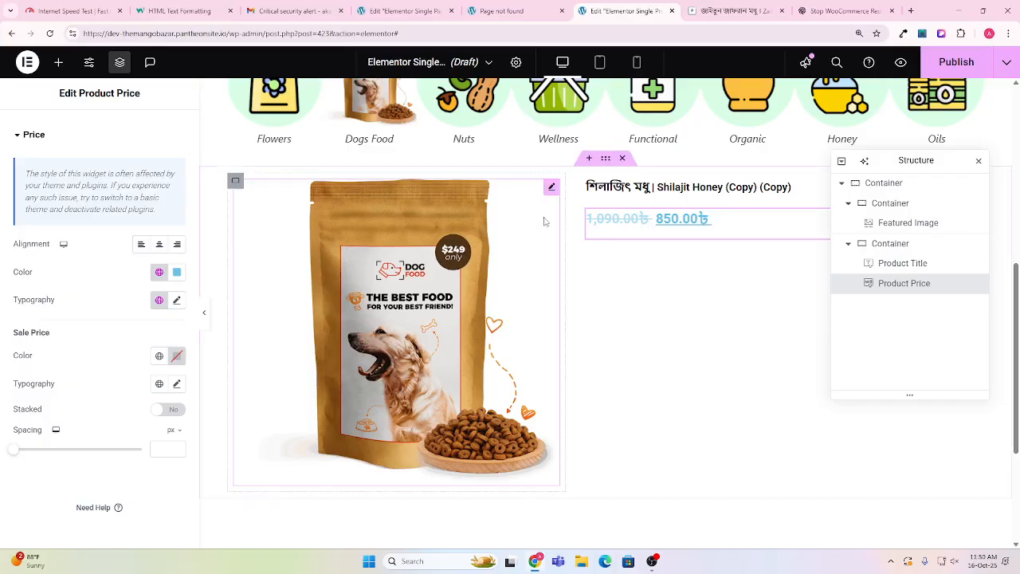
left_click(623, 195)
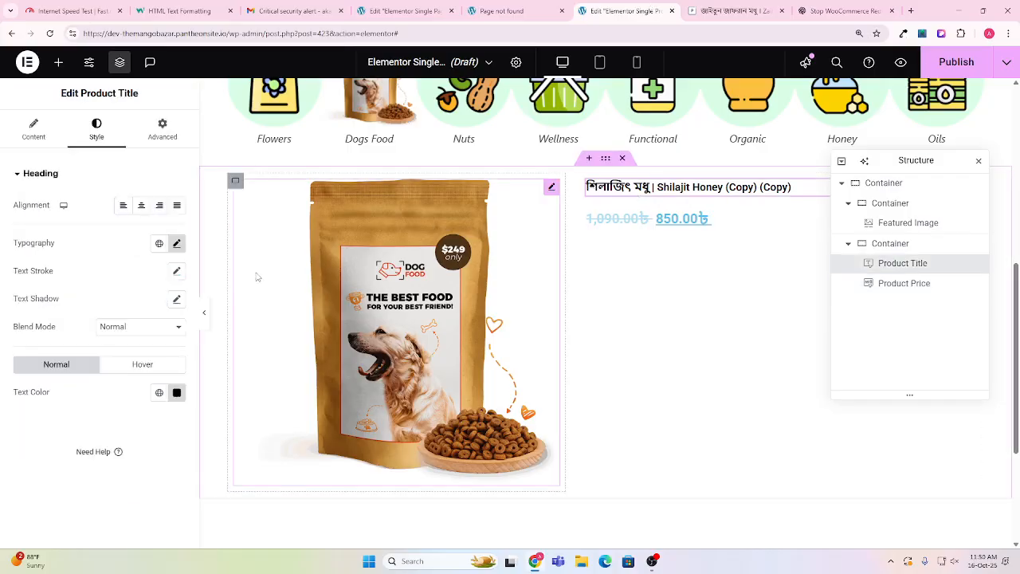
left_click(180, 245)
left_click(166, 344)
left_click(166, 345)
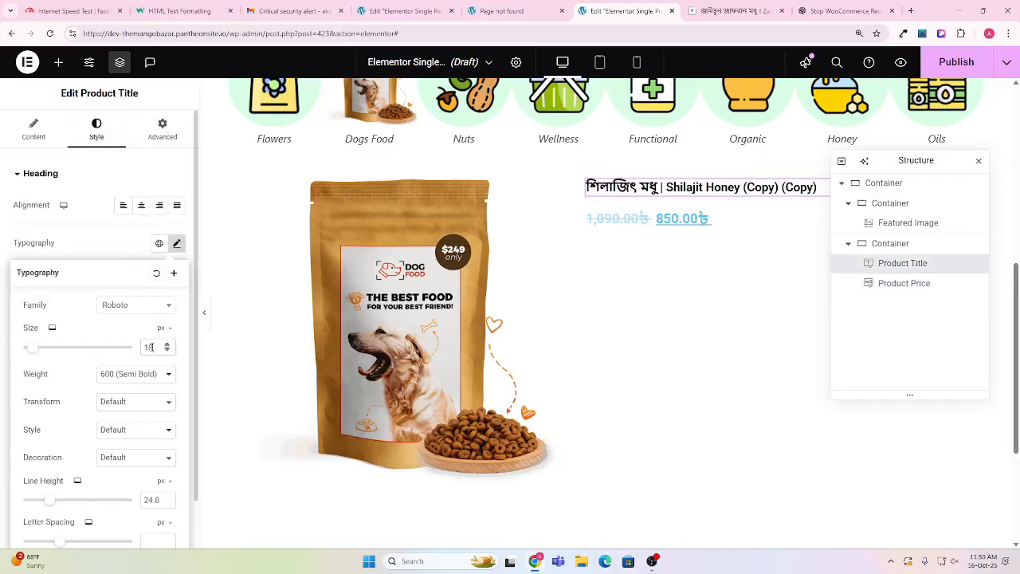
double_click(150, 347)
type("30")
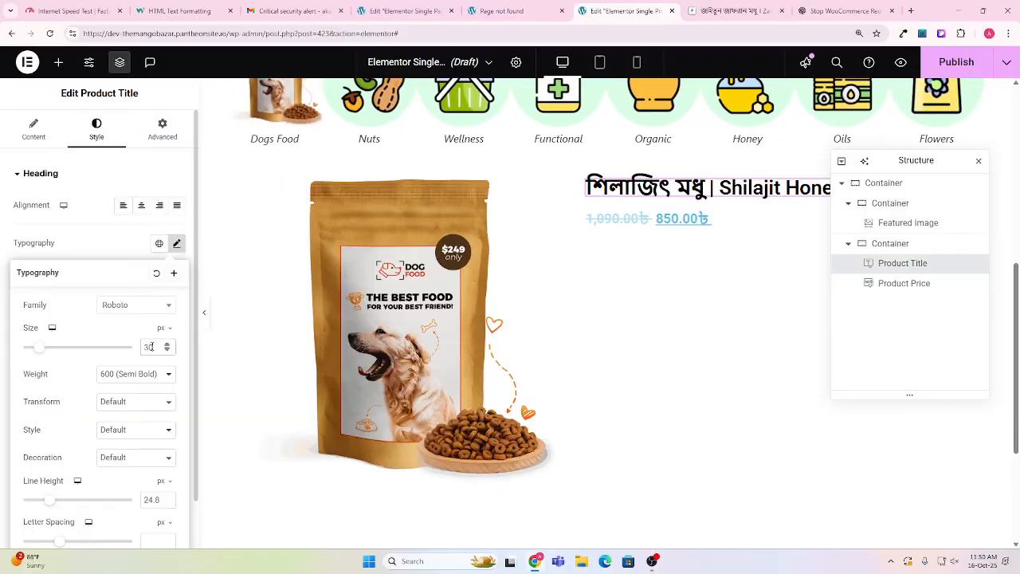
Set the Product Title's line height to 36 px.
scroll(140, 483, "down", 1)
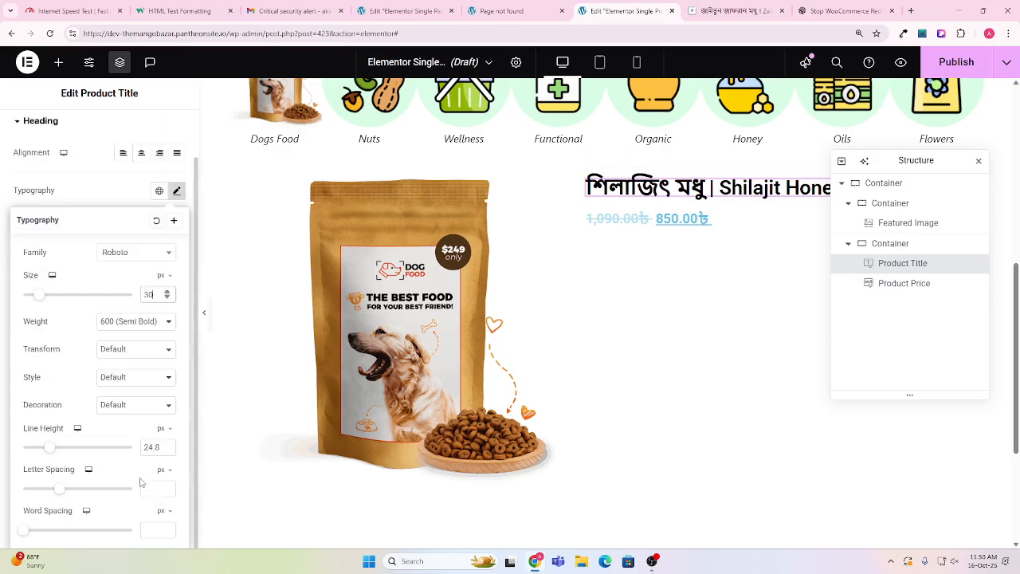
left_click(166, 452)
left_click(166, 452)
double_click(160, 448)
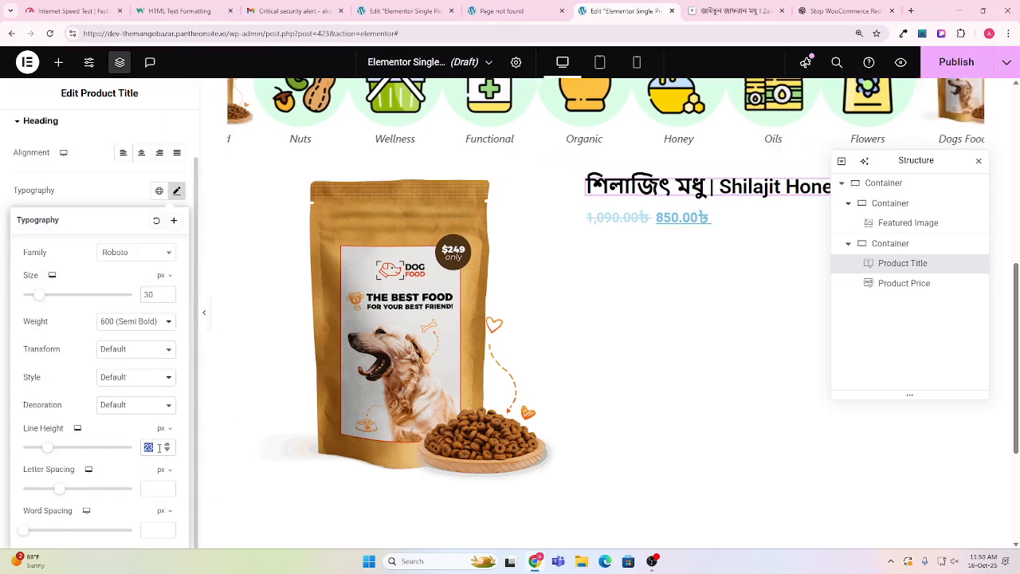
type("36")
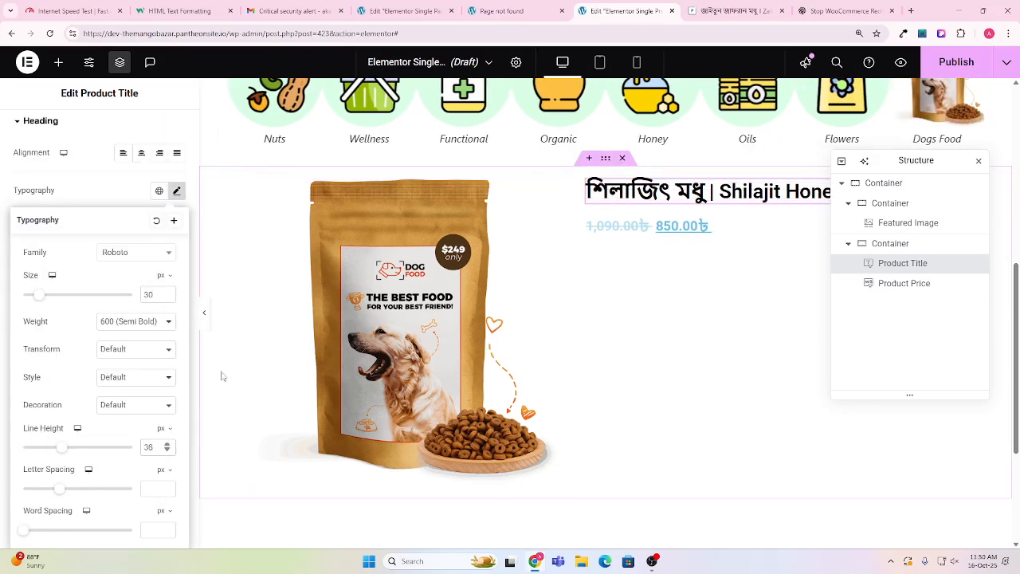
Switch to the Naturo reference page, inspect the struck-through original price and copy its text color #666666.
left_click(737, 230)
left_click(728, 11)
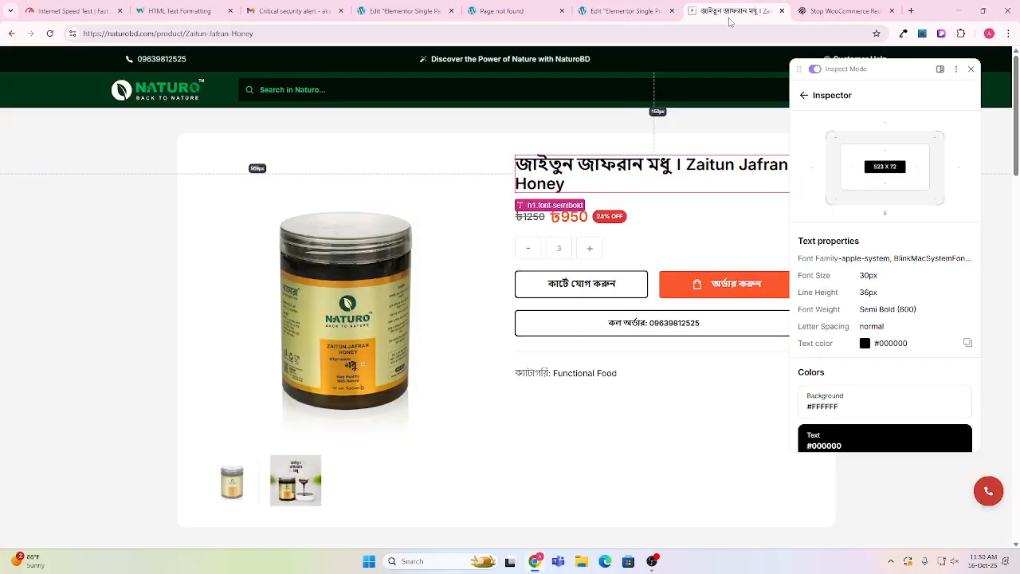
left_click(844, 8)
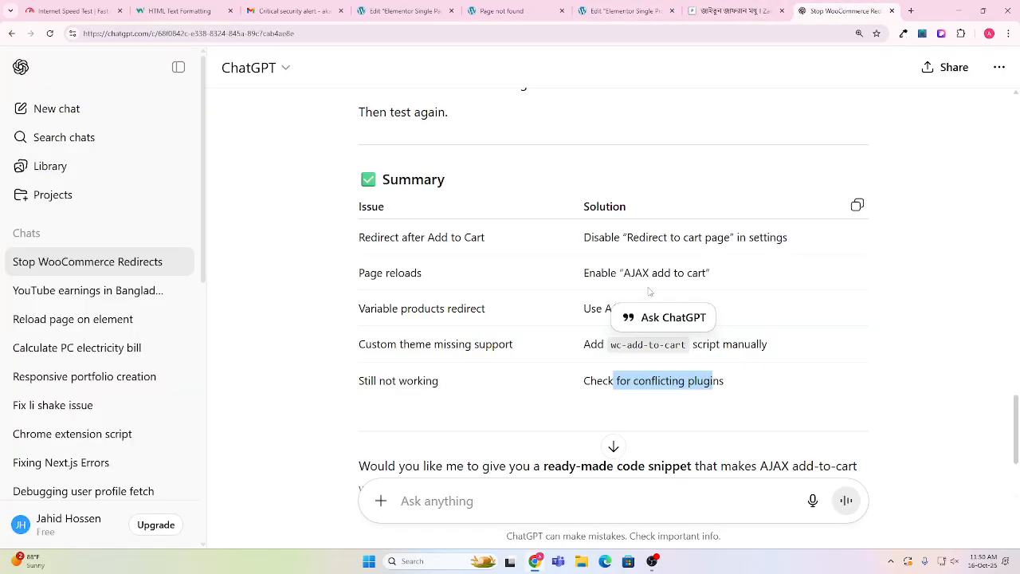
left_click(733, 11)
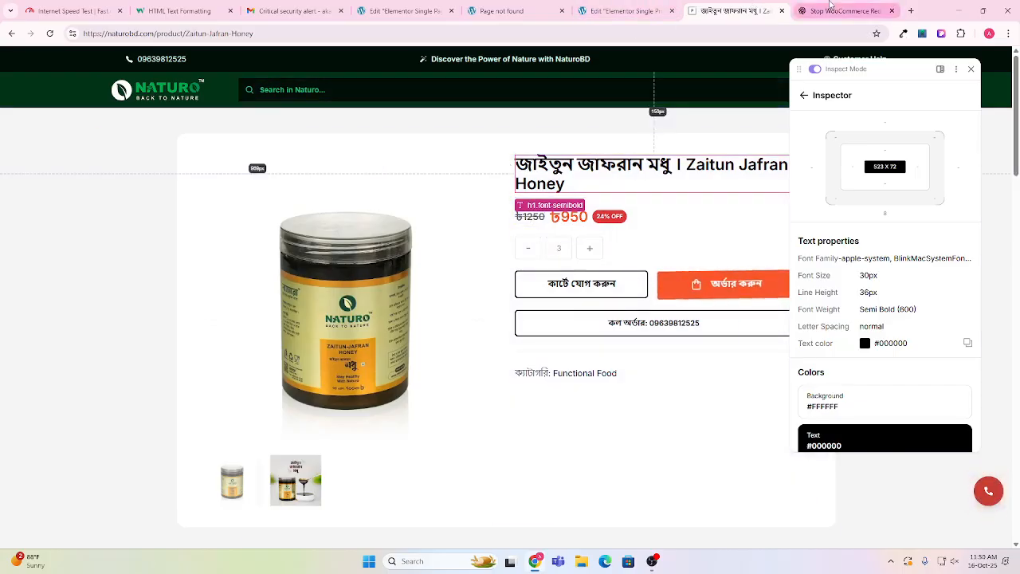
left_click(634, 11)
left_click(733, 12)
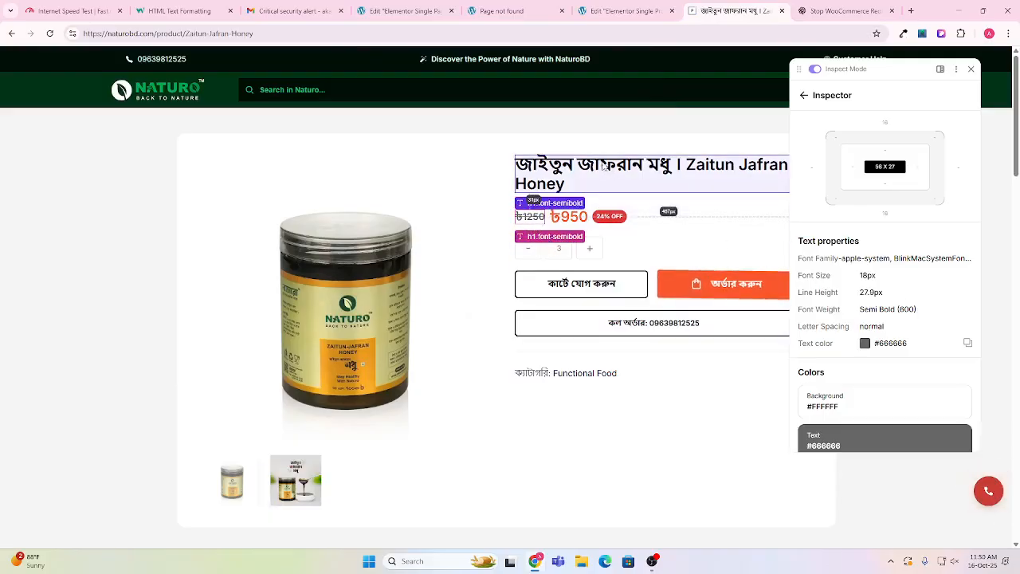
scroll(909, 351, "down", 3)
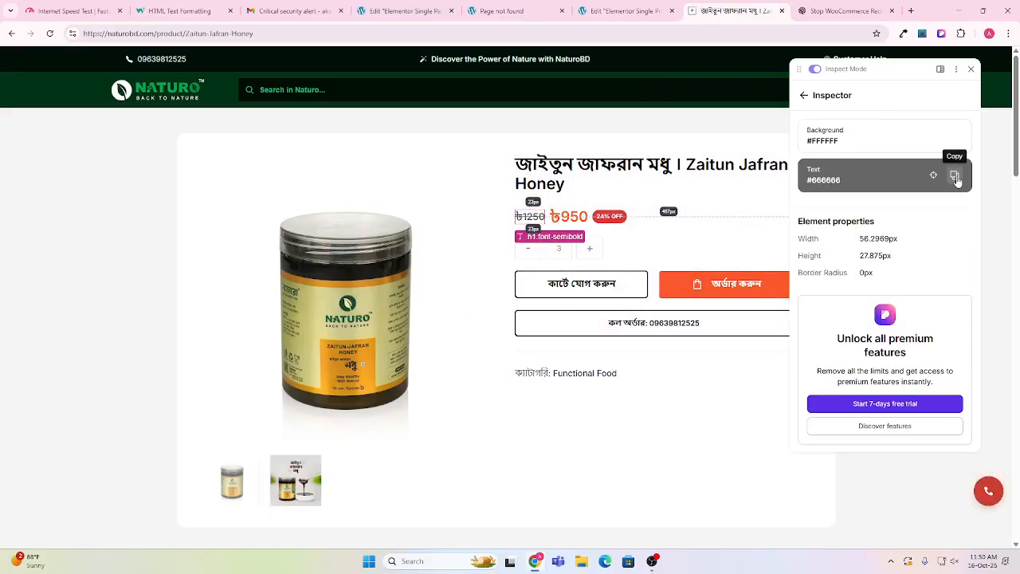
left_click(893, 183)
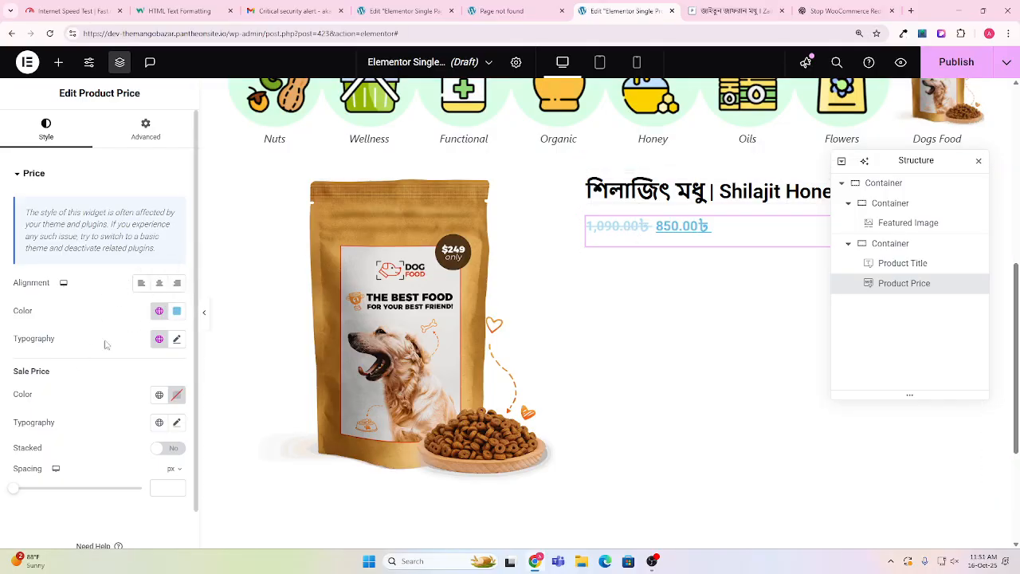
Return to the Elementor template and set the Product Price color to #666666.
left_click(177, 311)
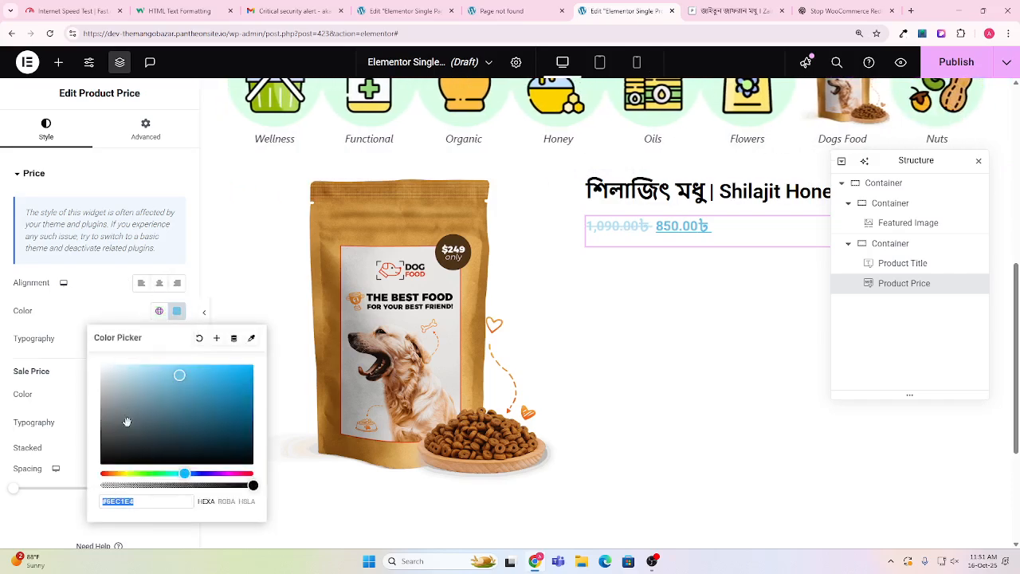
triple_click(136, 500)
key("ctrl+v")
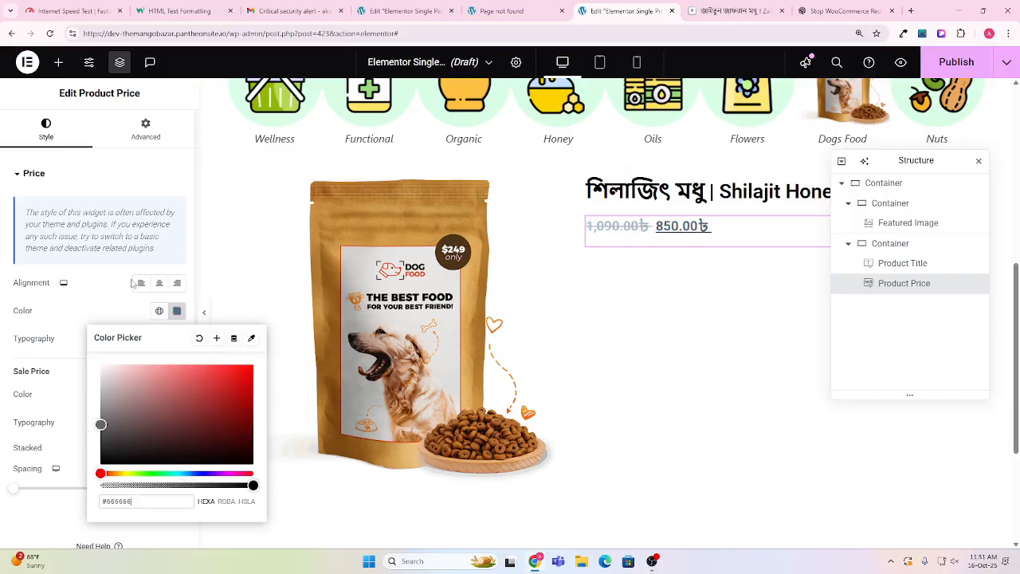
left_click(104, 309)
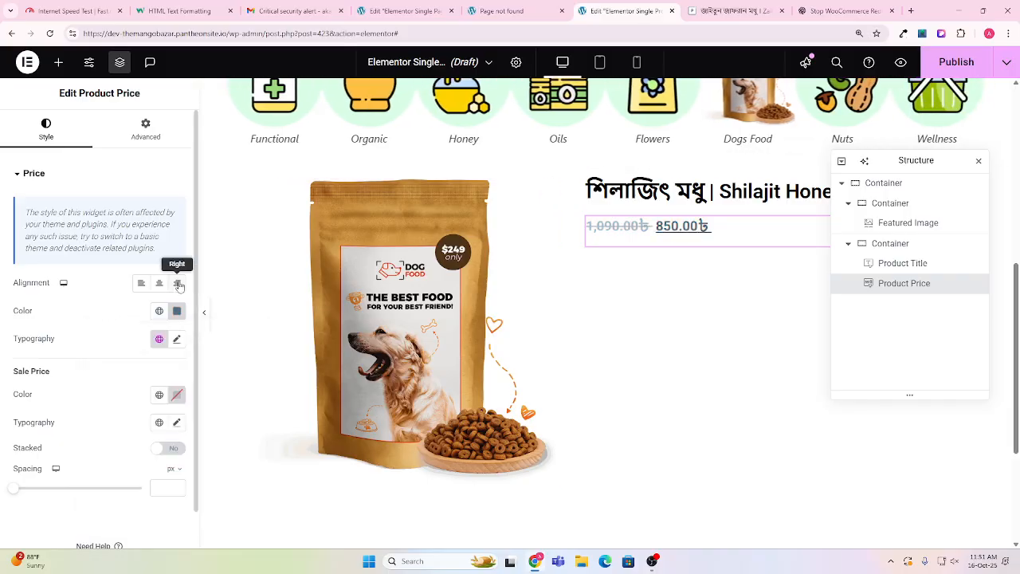
Set the Product Price typography size to 18 px with weight 600 (Semi Bold).
left_click(176, 339)
scroll(160, 345, "down", 2)
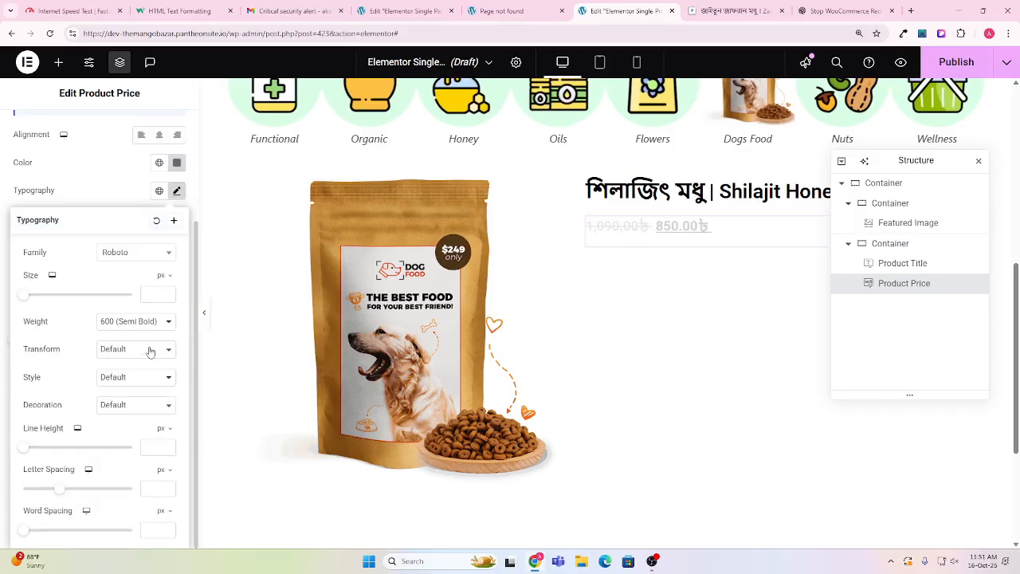
left_click(154, 294)
type("18")
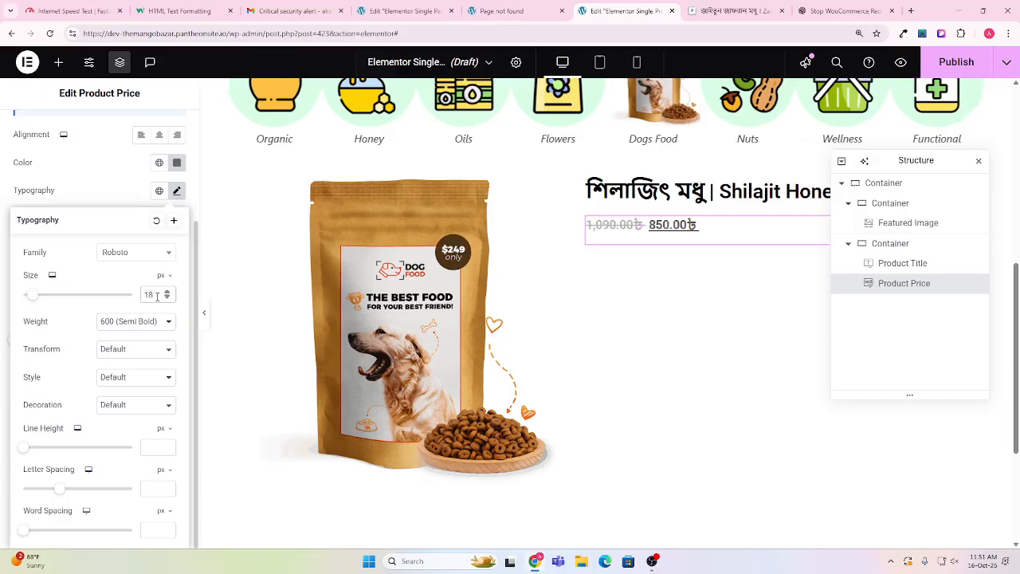
left_click(130, 325)
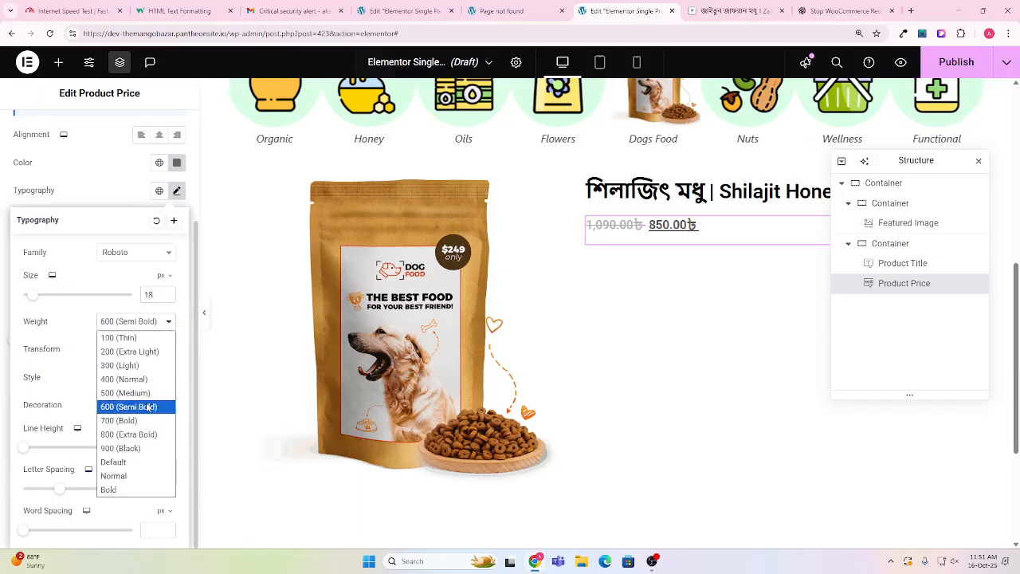
left_click(148, 406)
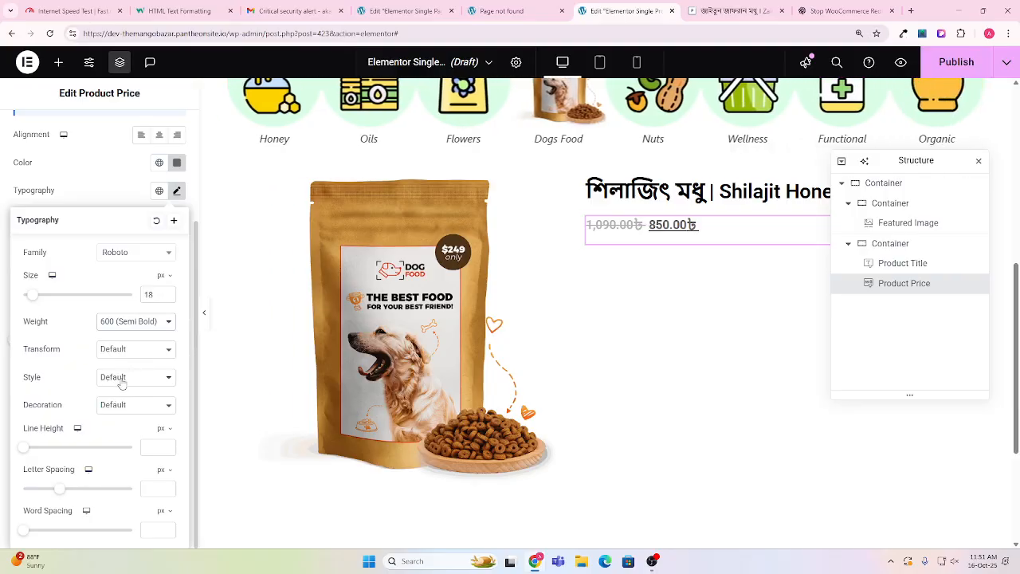
Set the Product Price line height to 29.8 px.
left_click(165, 447)
type("3")
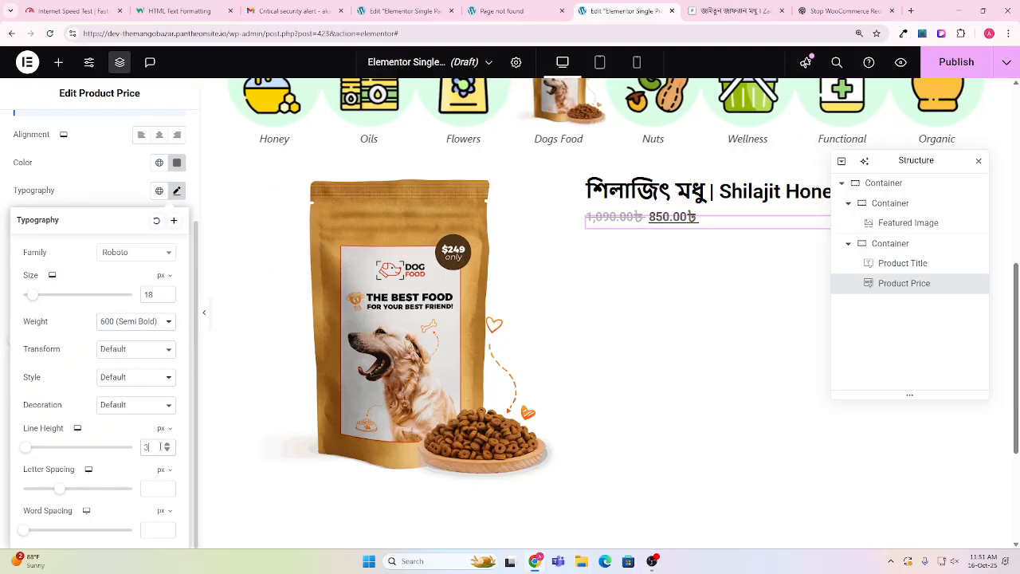
key("BackSpace")
type("2")
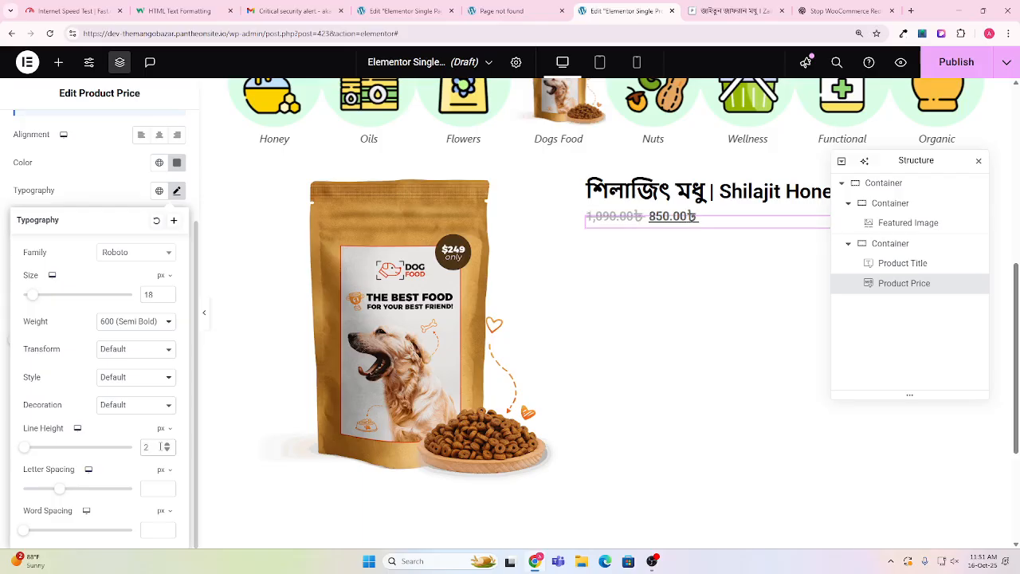
type("9.8")
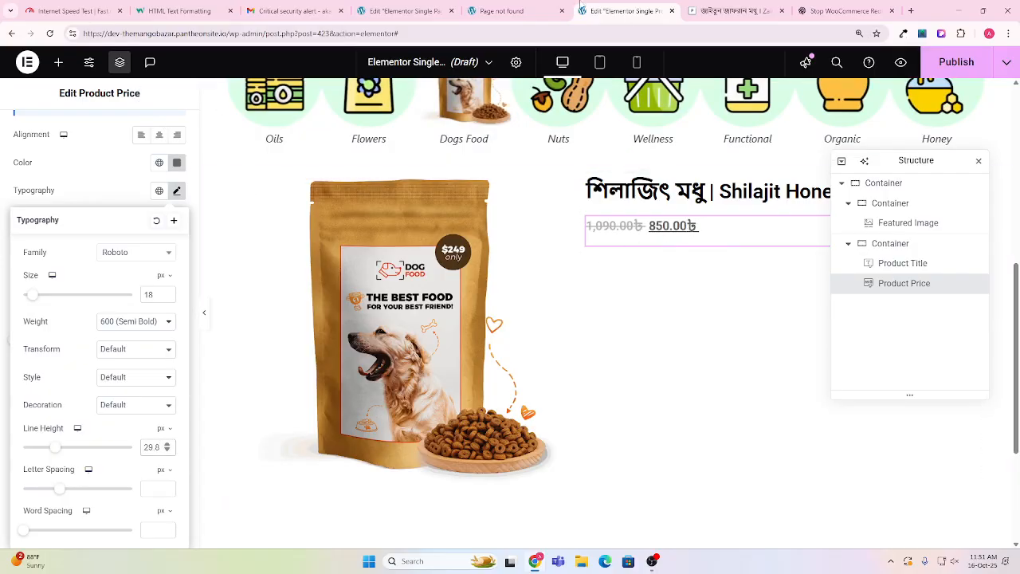
On the Naturo reference page, restart the style inspector and check the orange sale price's font size, line height and color.
left_click(529, 11)
left_click(733, 11)
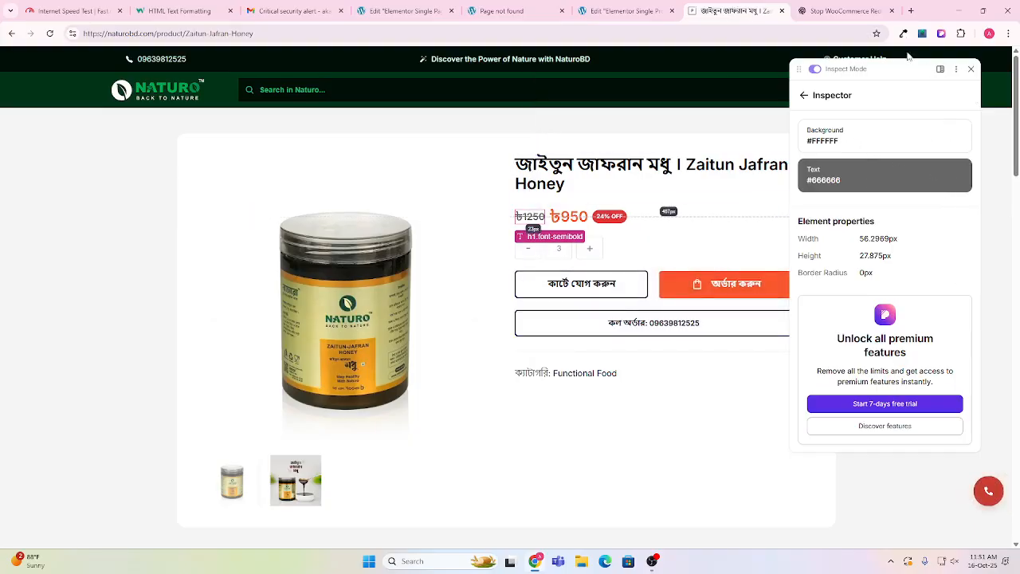
left_click(804, 96)
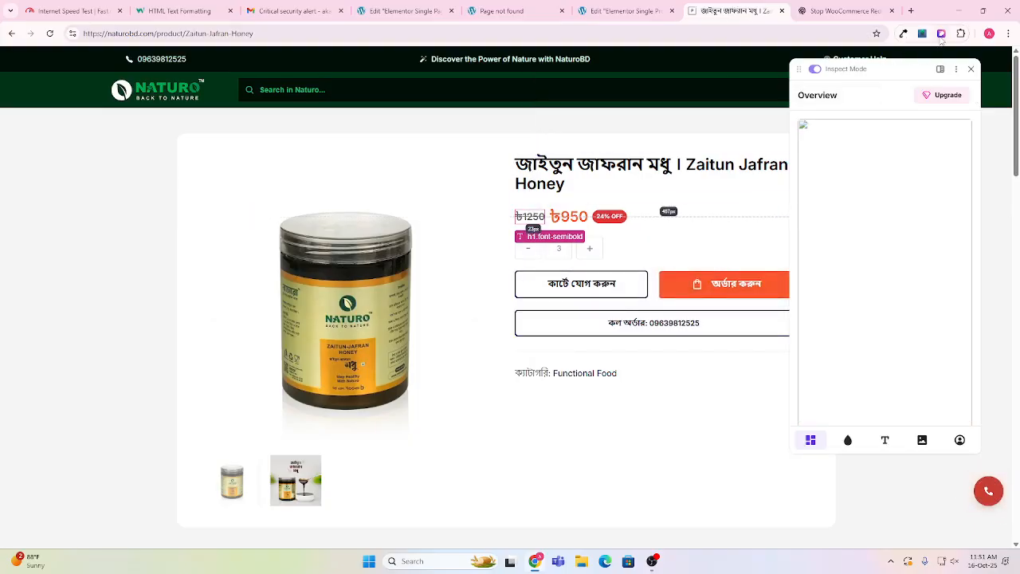
left_click(942, 36)
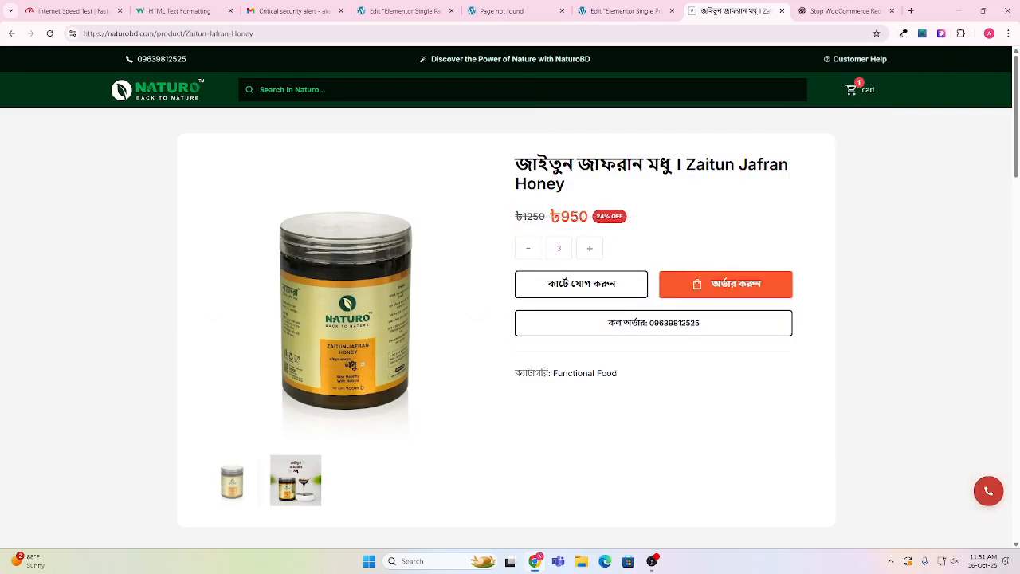
left_click(942, 33)
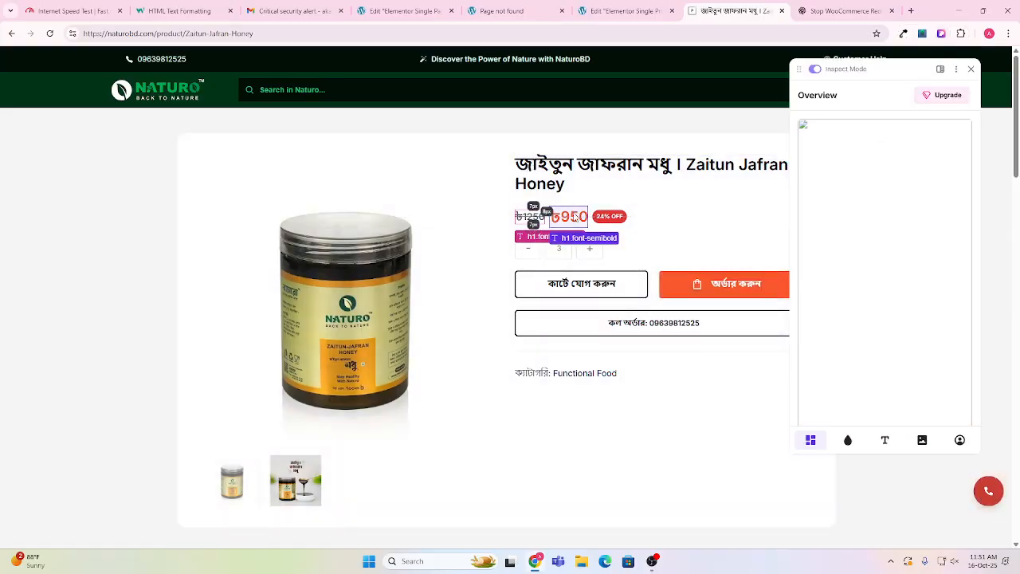
left_click(573, 217)
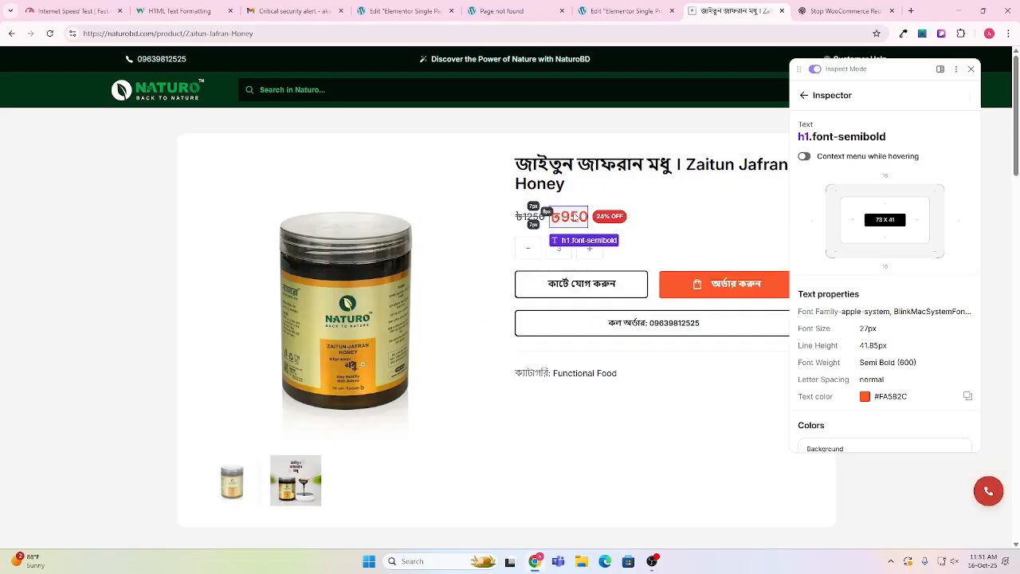
Return to the Elementor template and open the color picker for the Product Price's sale price.
left_click(415, 8)
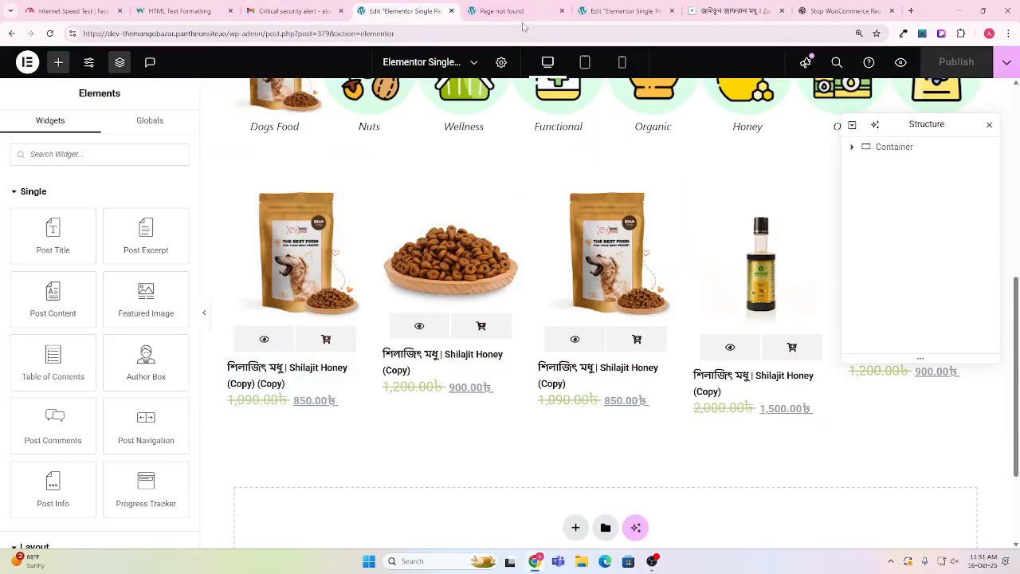
left_click(622, 10)
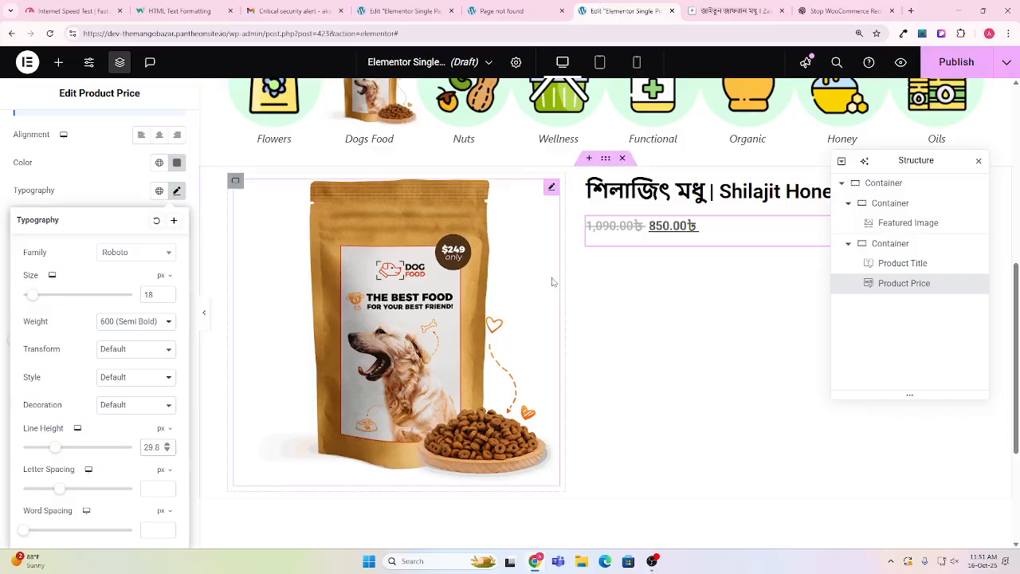
left_click(710, 236)
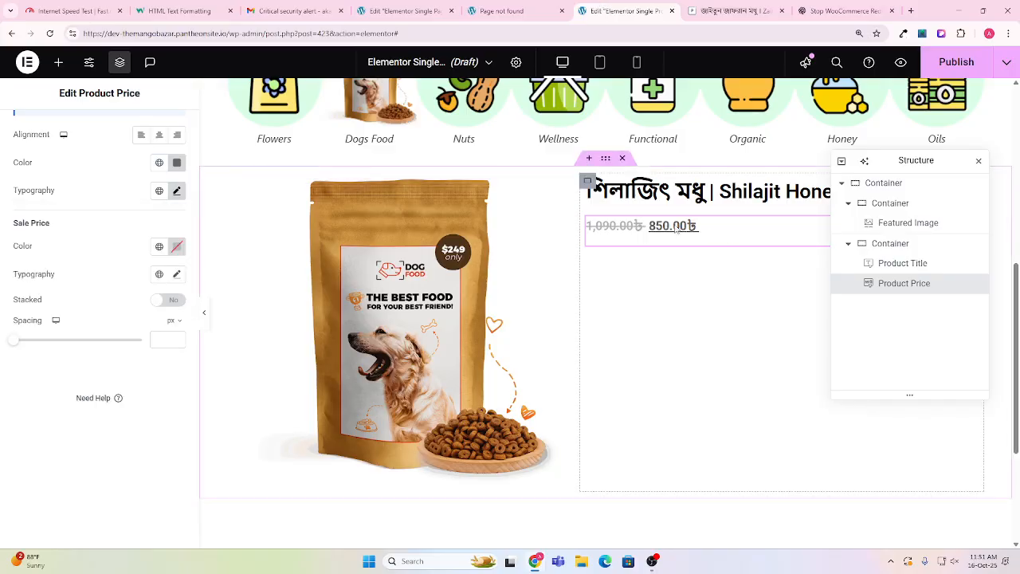
scroll(141, 271, "up", 1)
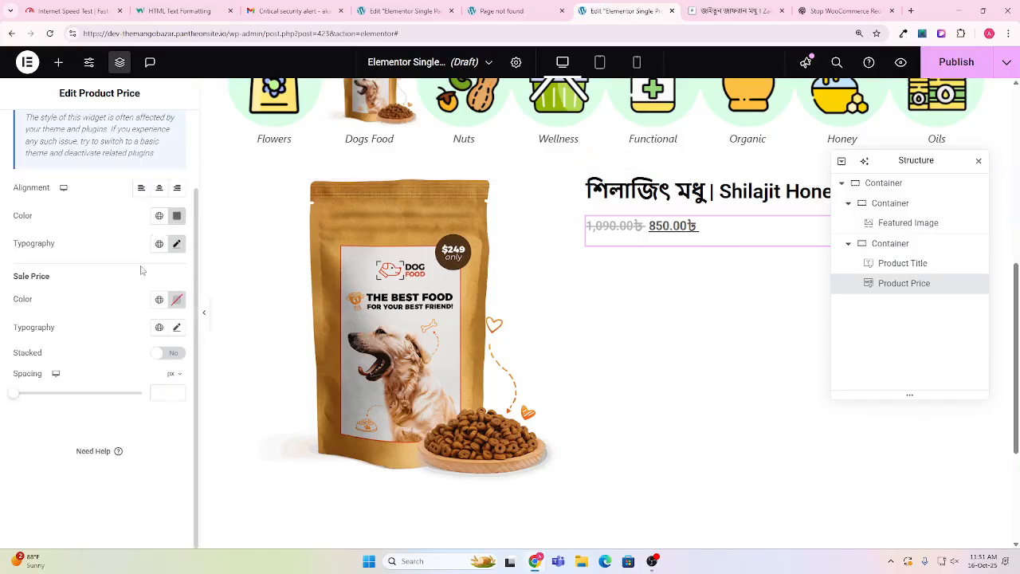
left_click(177, 300)
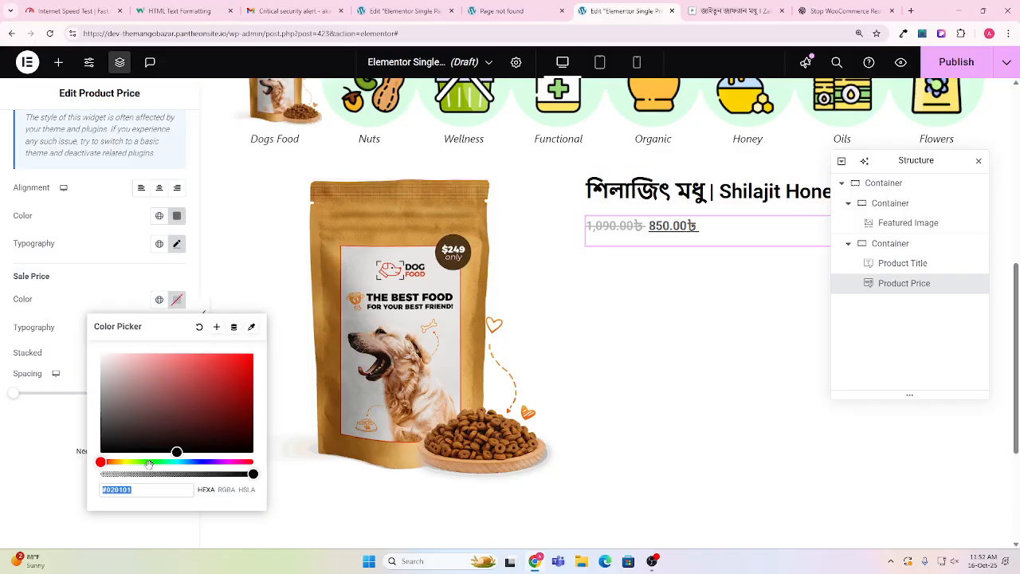
left_click(159, 286)
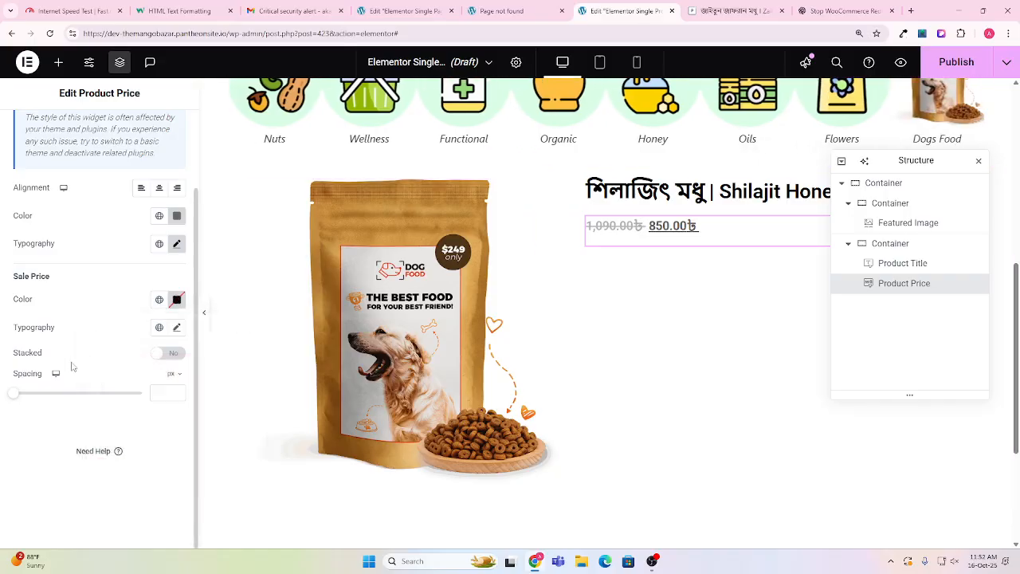
Set the Product Price typography size to 27 px and its line height to 41.80 px.
left_click(177, 244)
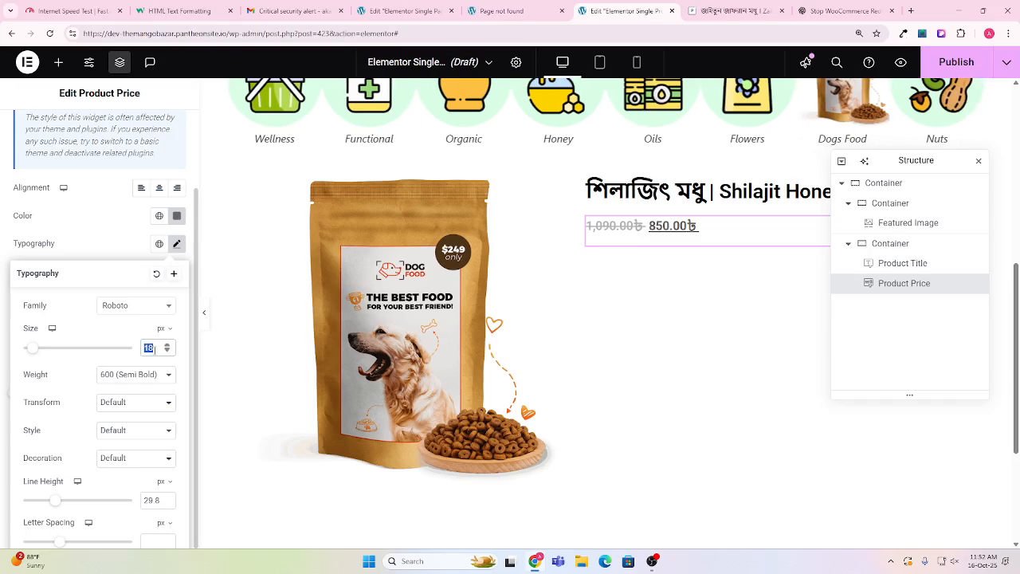
type("27")
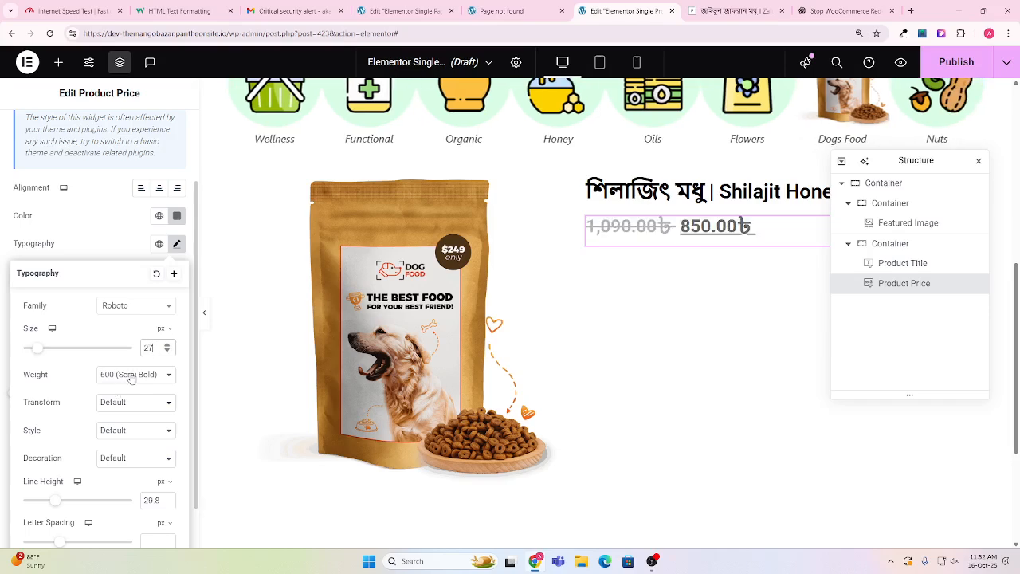
scroll(149, 453, "down", 1)
double_click(151, 447)
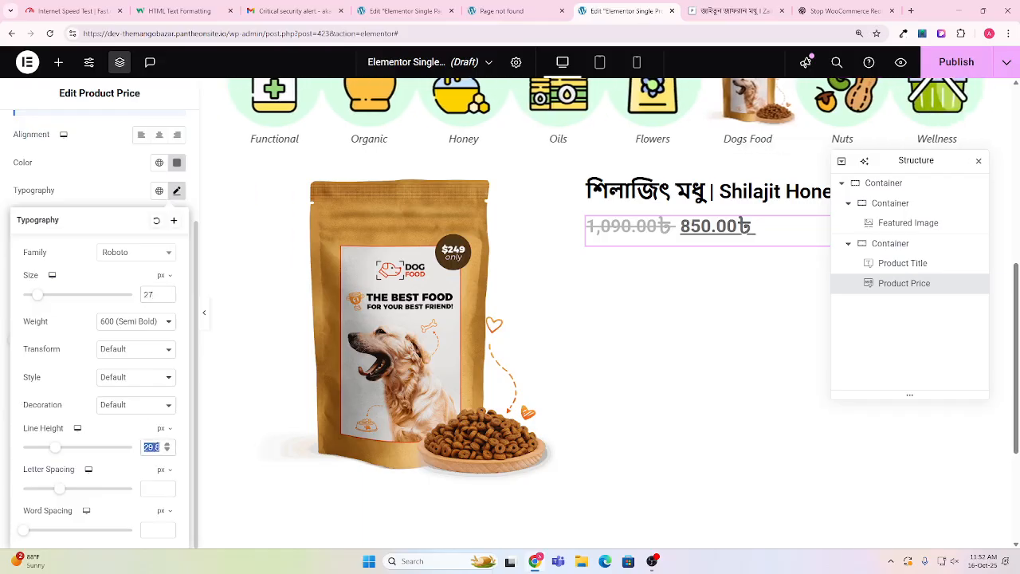
type("8")
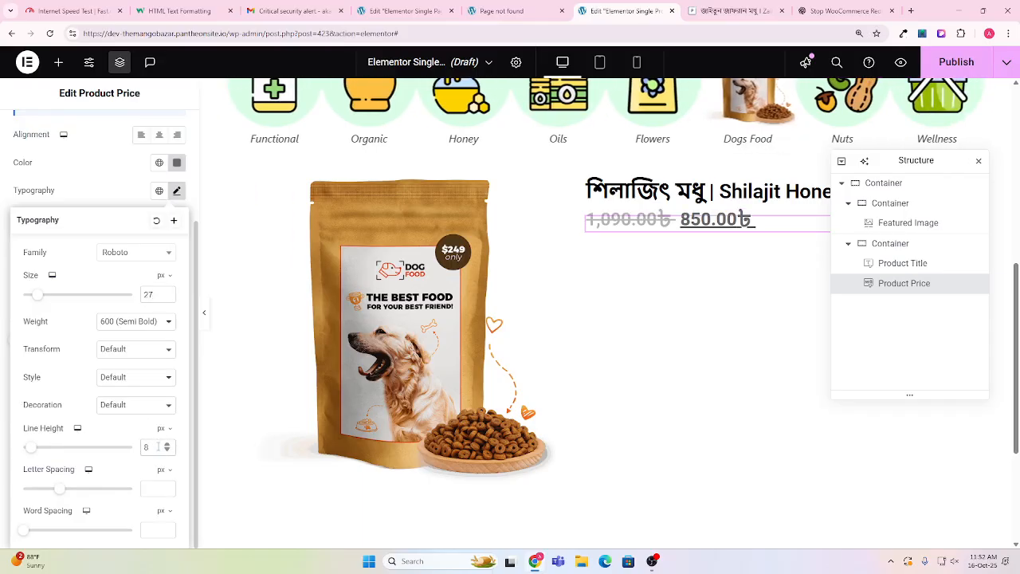
key("BackSpace")
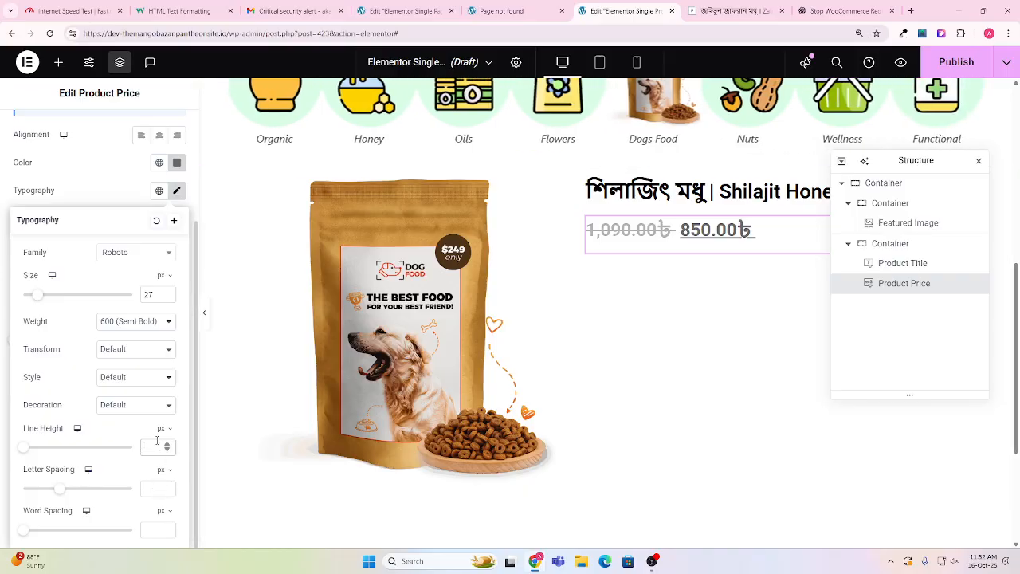
type("41.80")
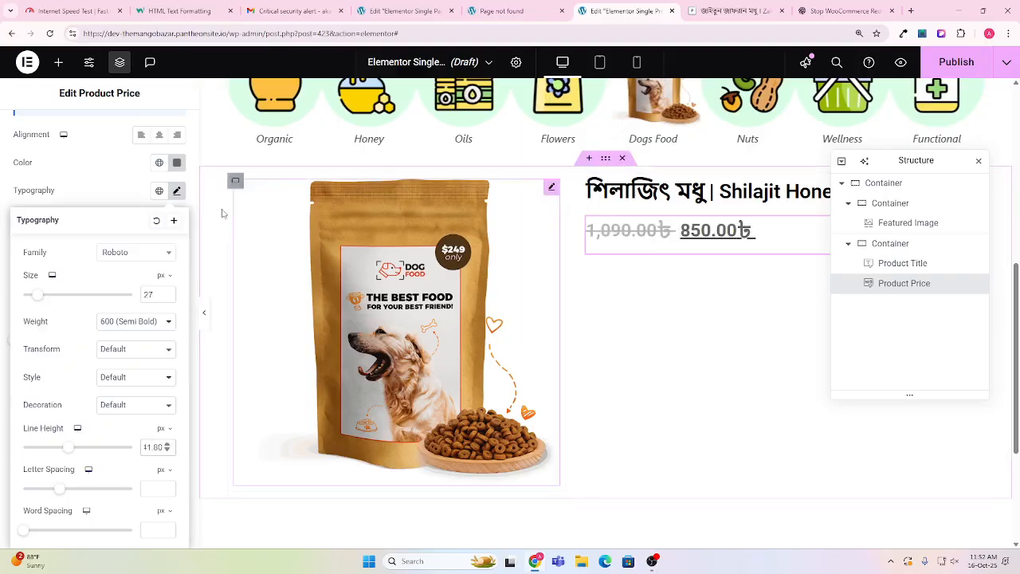
left_click(114, 189)
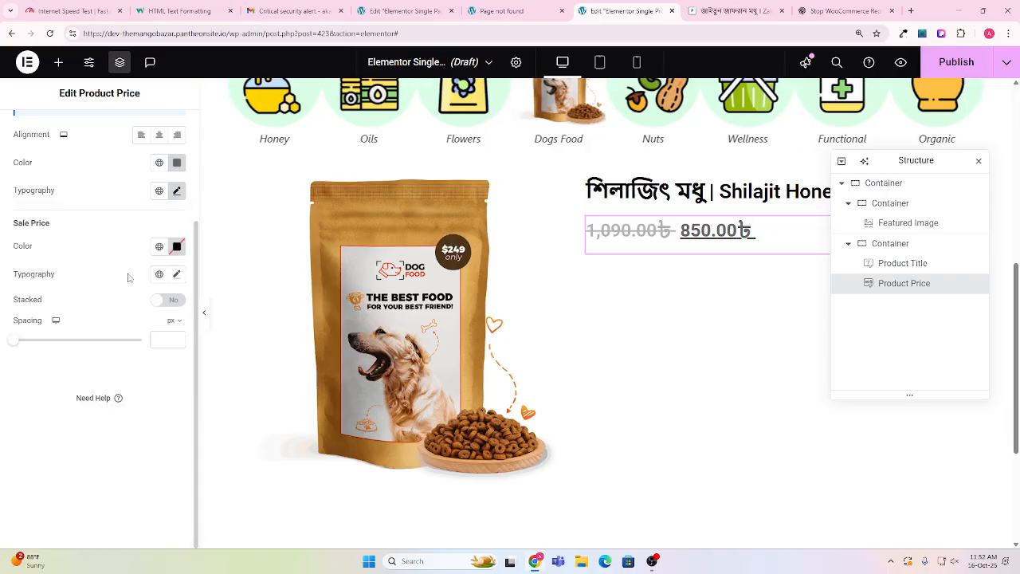
scroll(137, 295, "up", 2)
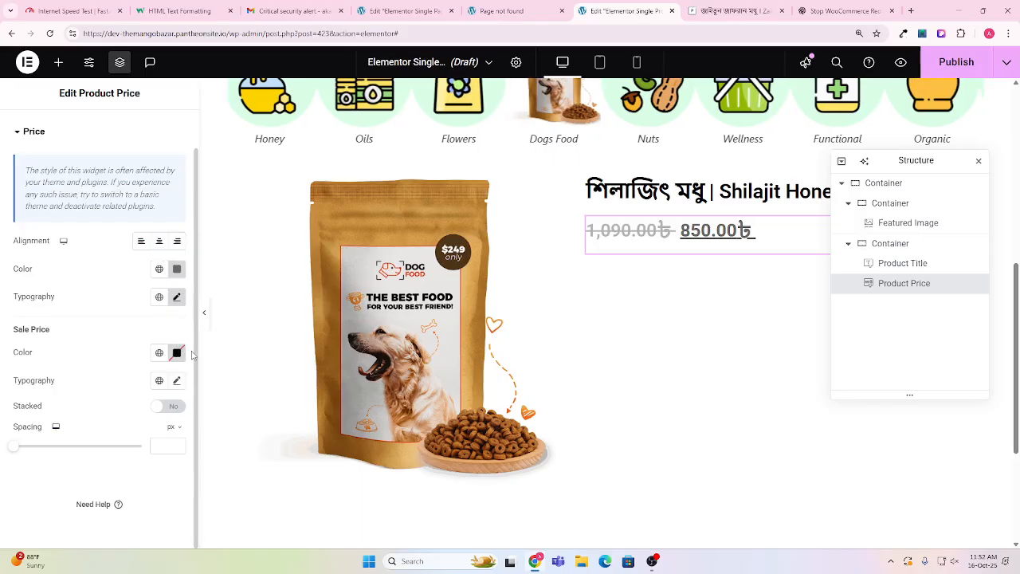
Set the typography size of the Product Price's regular price to 18 px.
left_click(177, 297)
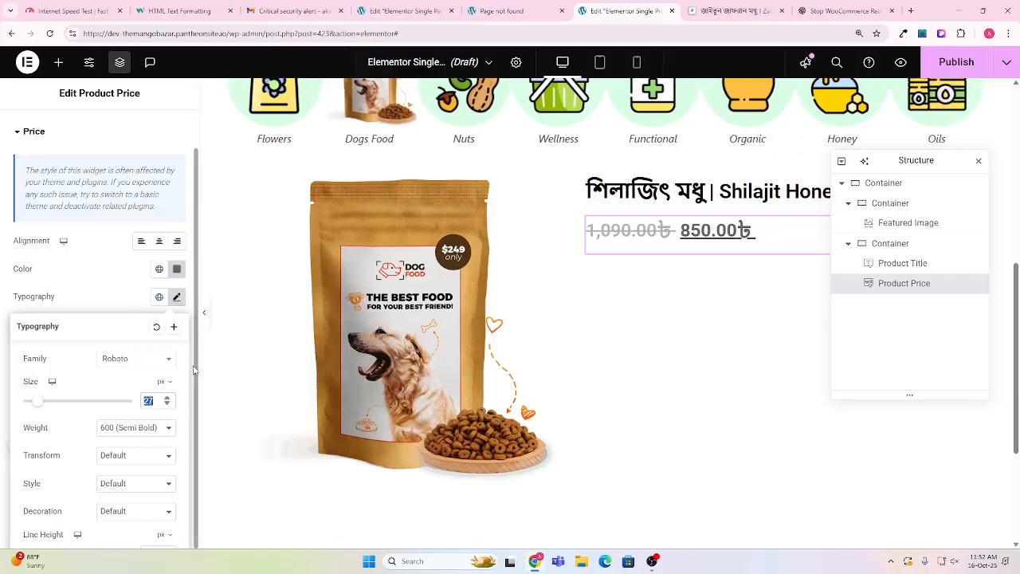
type("18")
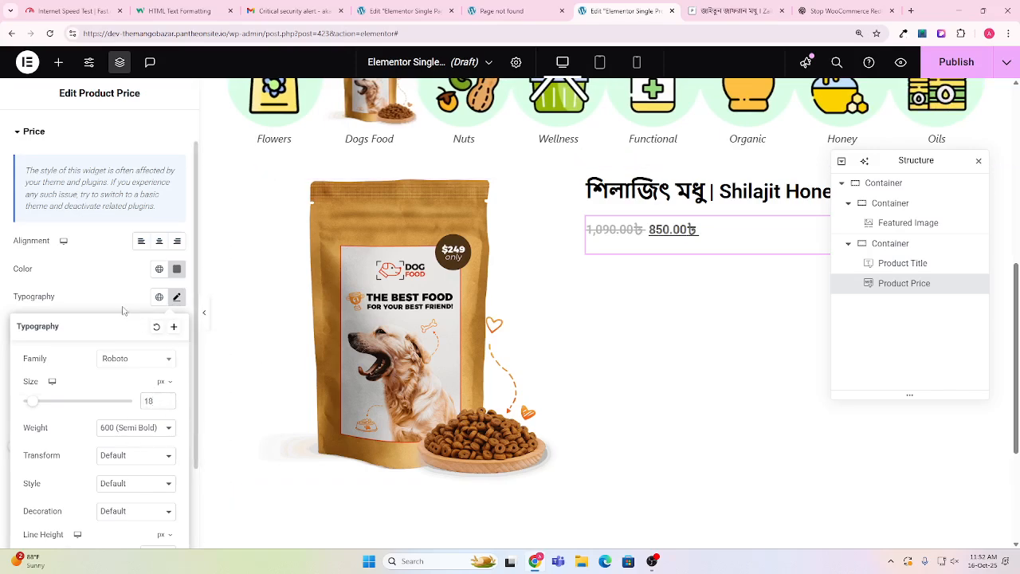
left_click(123, 310)
Set the sale price typography size of the Product Price widget to 27 px.
left_click(177, 352)
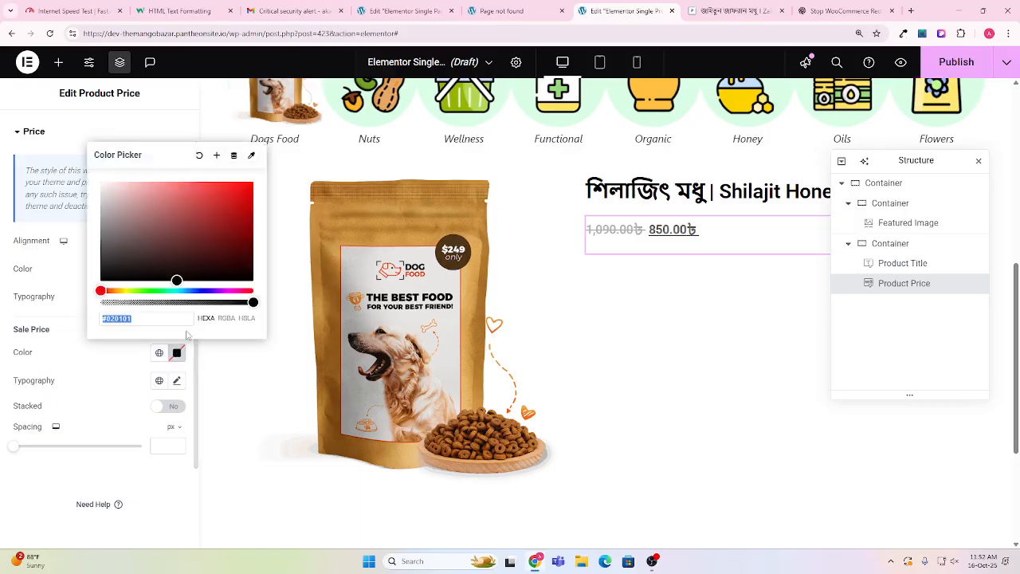
left_click(171, 389)
left_click(176, 382)
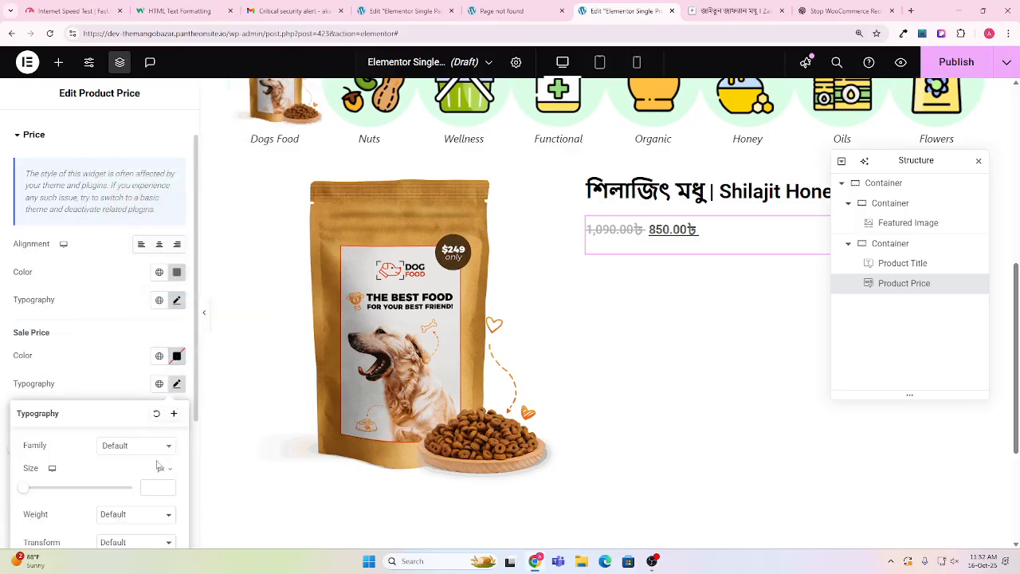
scroll(164, 465, "down", 2)
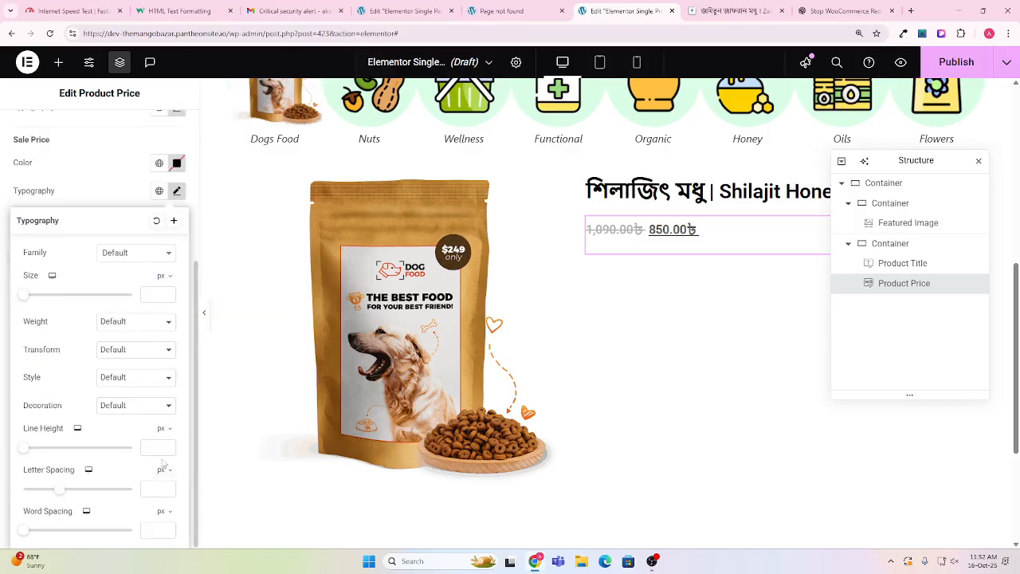
left_click(158, 294)
type("27")
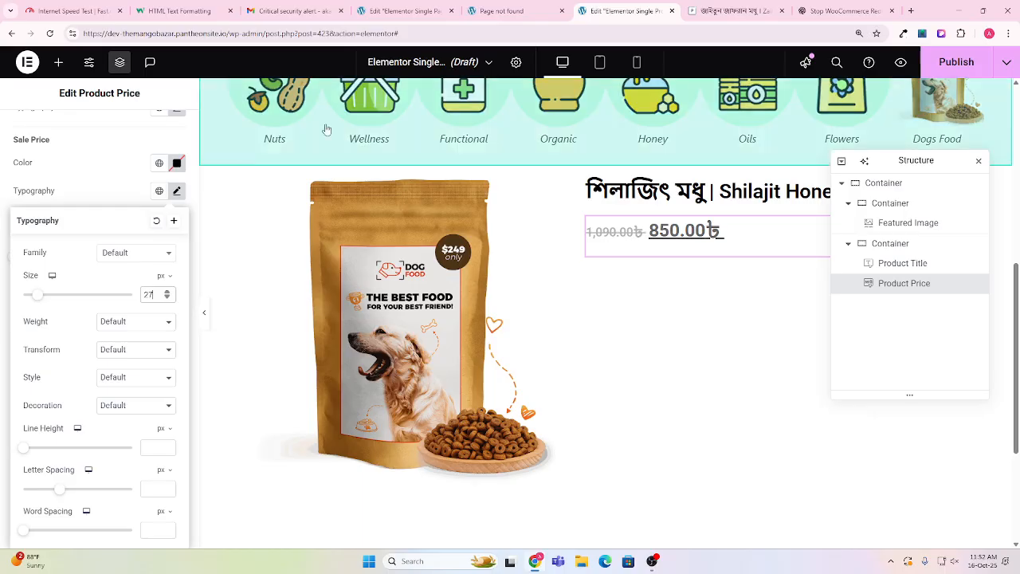
left_click(405, 10)
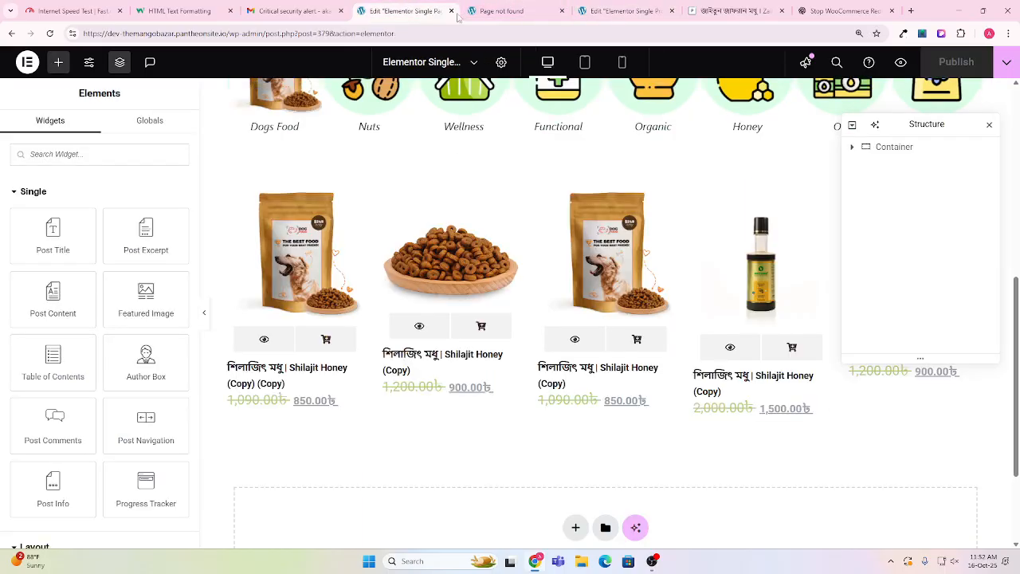
left_click(506, 10)
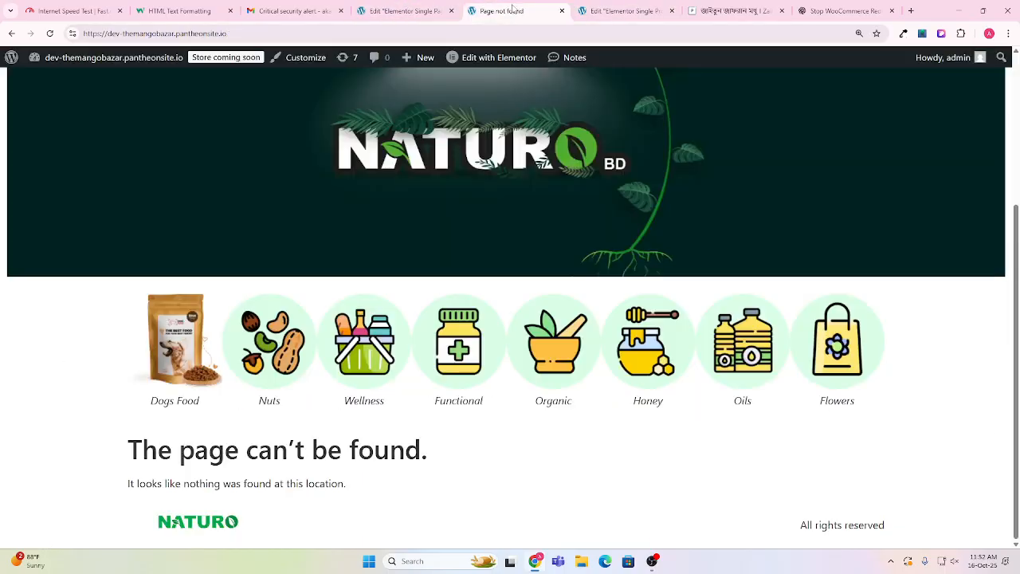
left_click(434, 9)
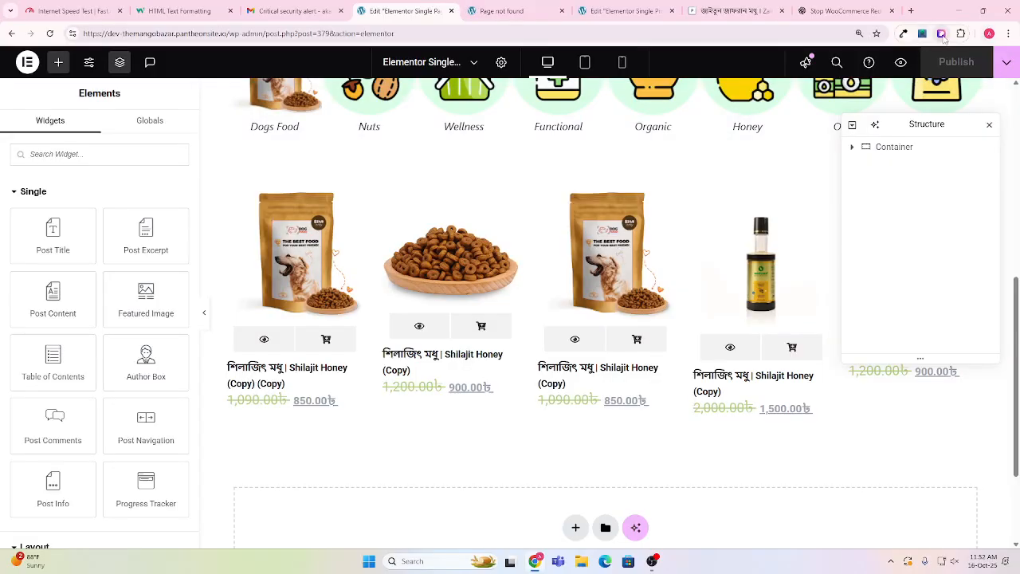
left_click(941, 33)
left_click(941, 34)
scroll(608, 166, "up", 2)
left_click(604, 9)
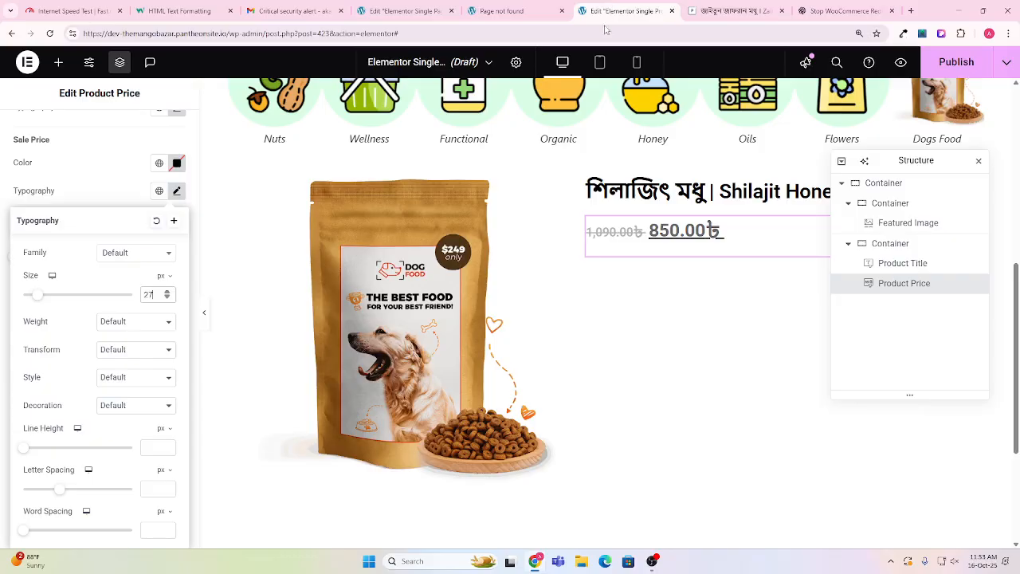
On the Naturo reference page, copy the orange sale price's text color #FA582C from the style inspector.
left_click(718, 9)
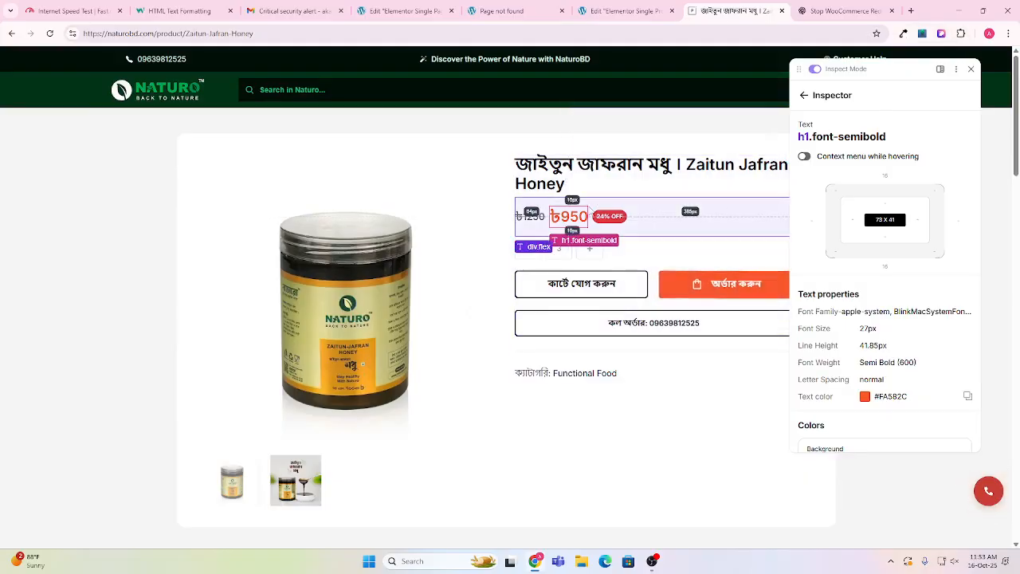
scroll(911, 279, "down", 2)
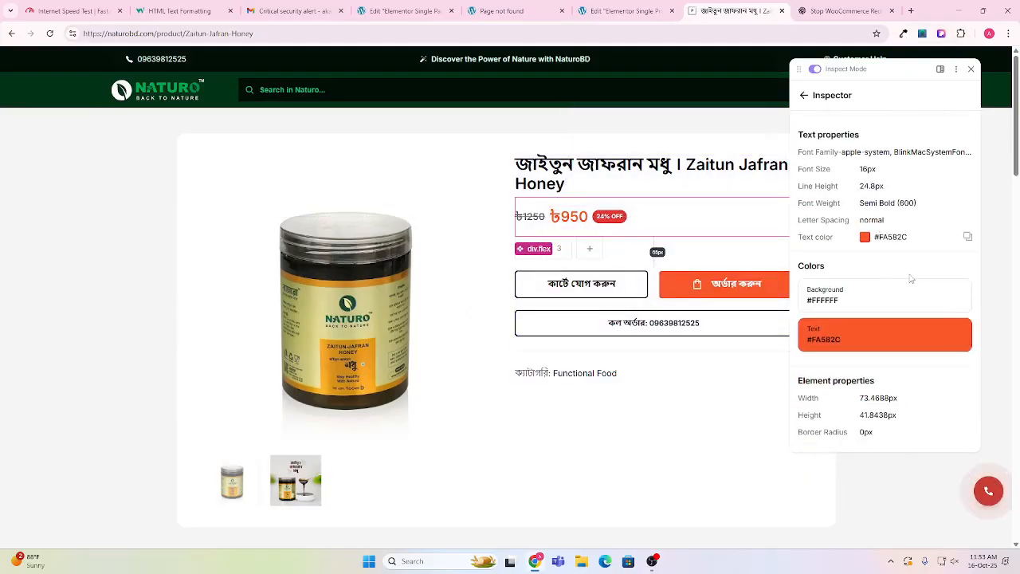
left_click(955, 336)
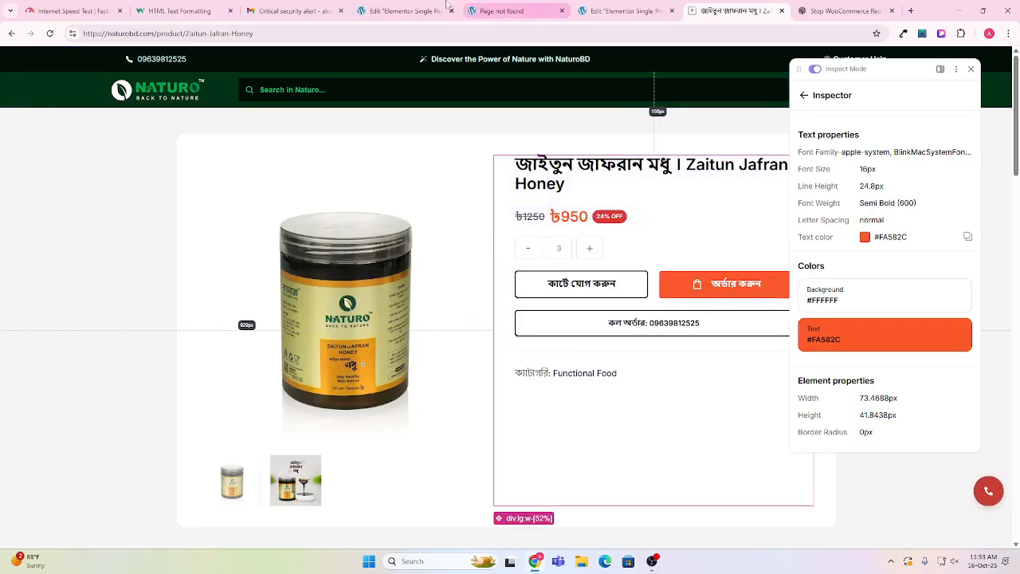
Return to the Elementor single product template and review the typography settings of the Product Price's sale price.
left_click(481, 8)
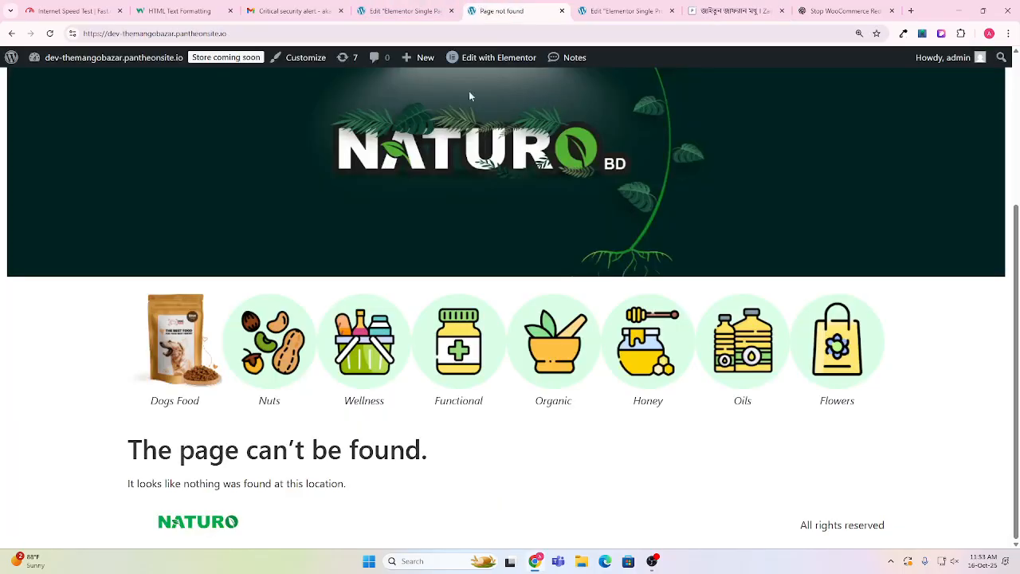
left_click(405, 9)
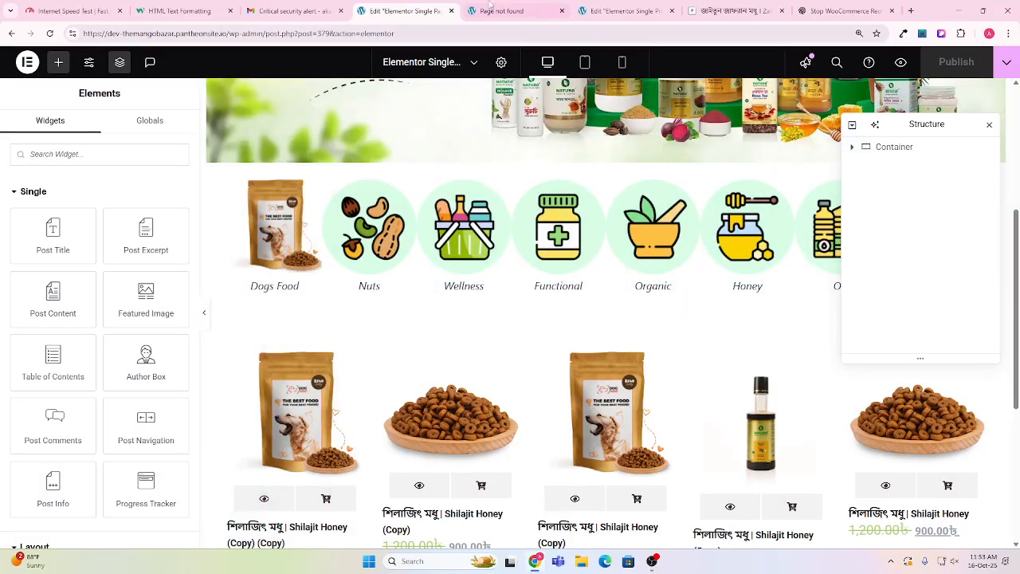
left_click(644, 8)
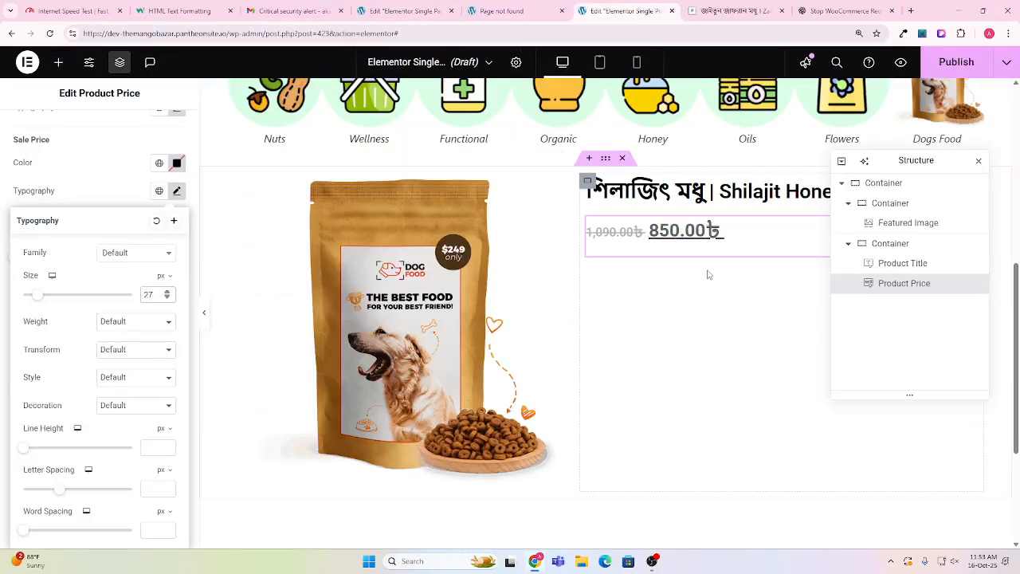
left_click(689, 235)
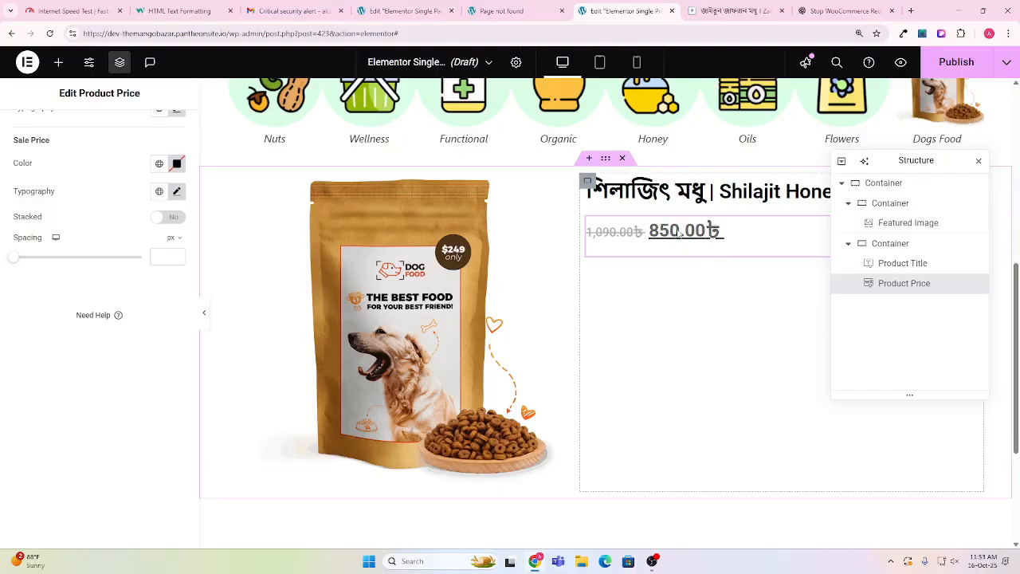
scroll(115, 188, "up", 1)
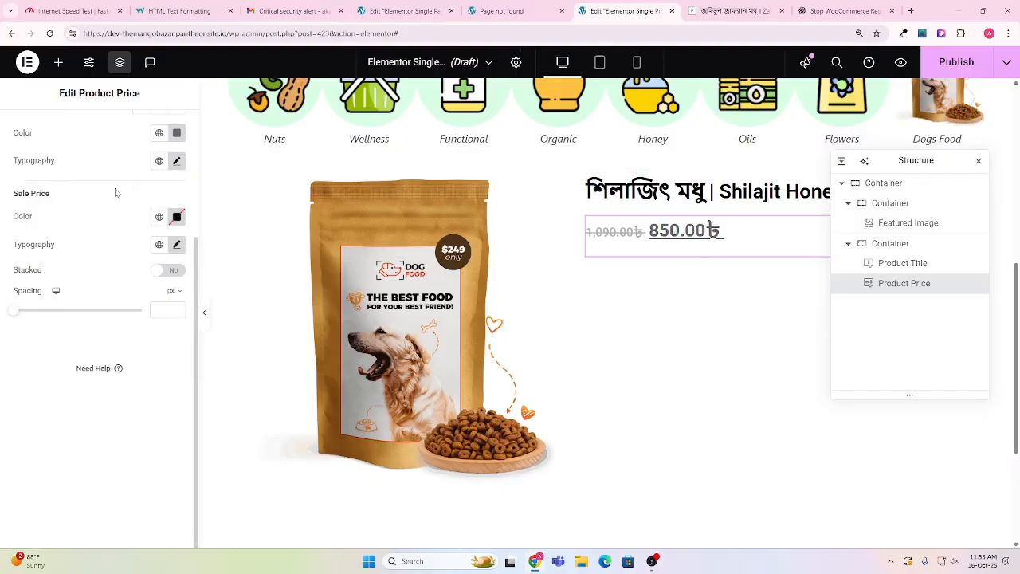
left_click(176, 246)
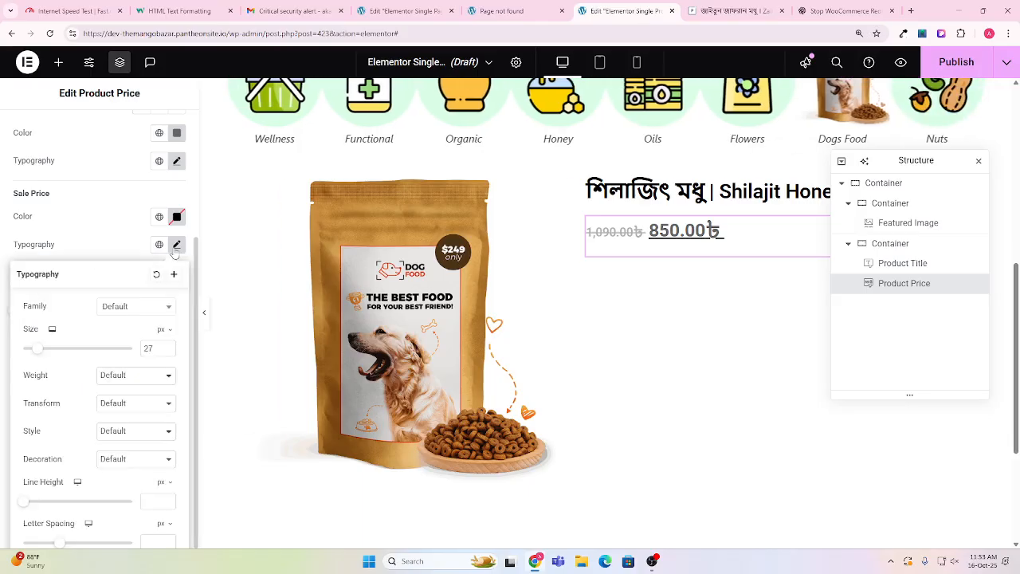
scroll(132, 389, "down", 1)
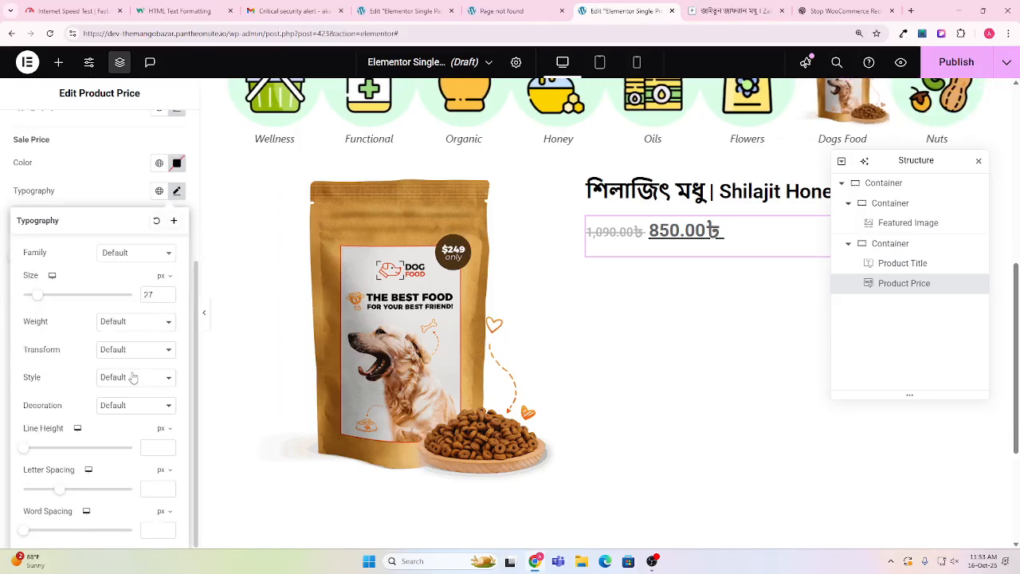
left_click(96, 195)
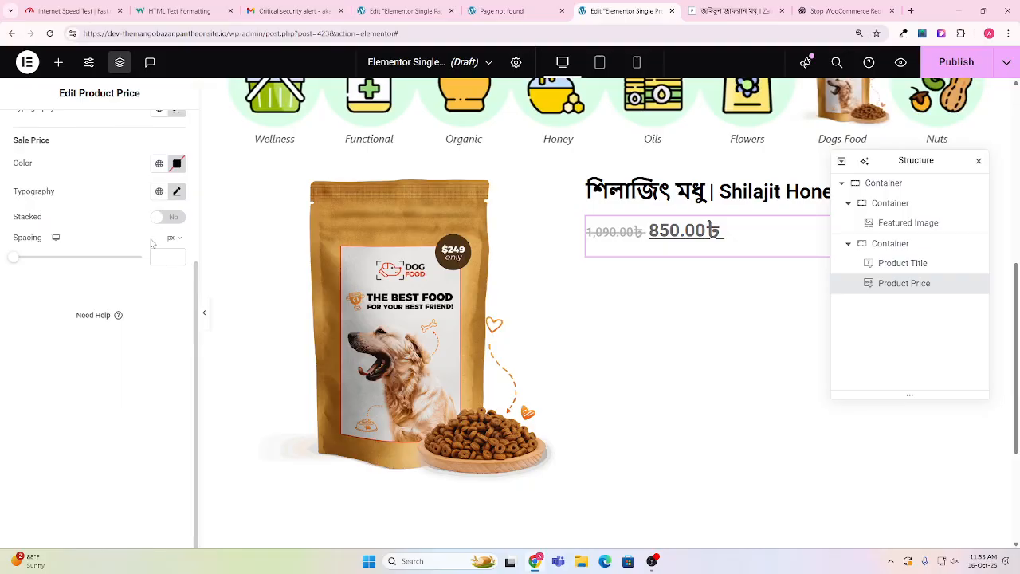
Set the sale price color of the Product Price widget to the copied #FA582C.
scroll(191, 240, "up", 1)
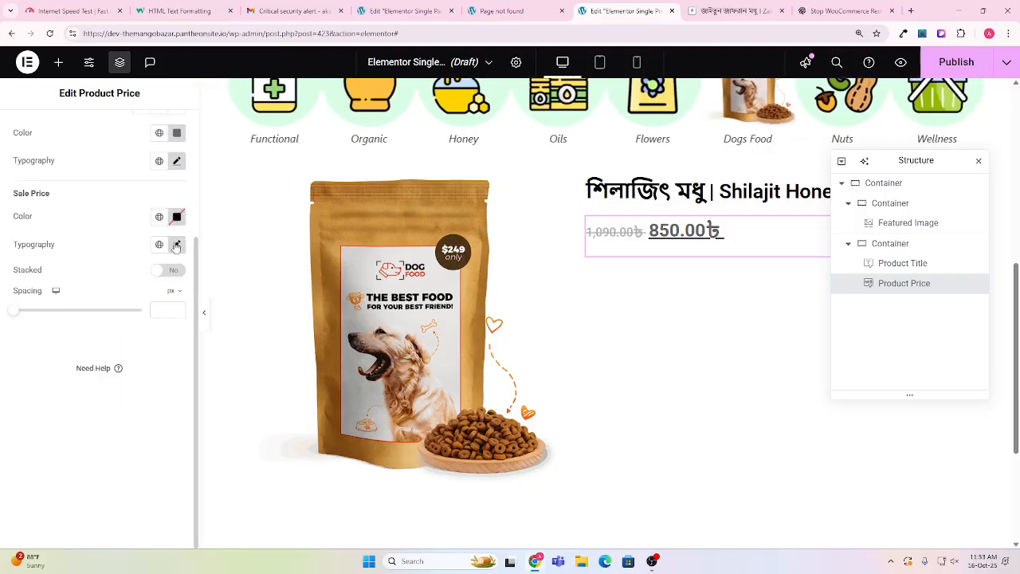
left_click(177, 217)
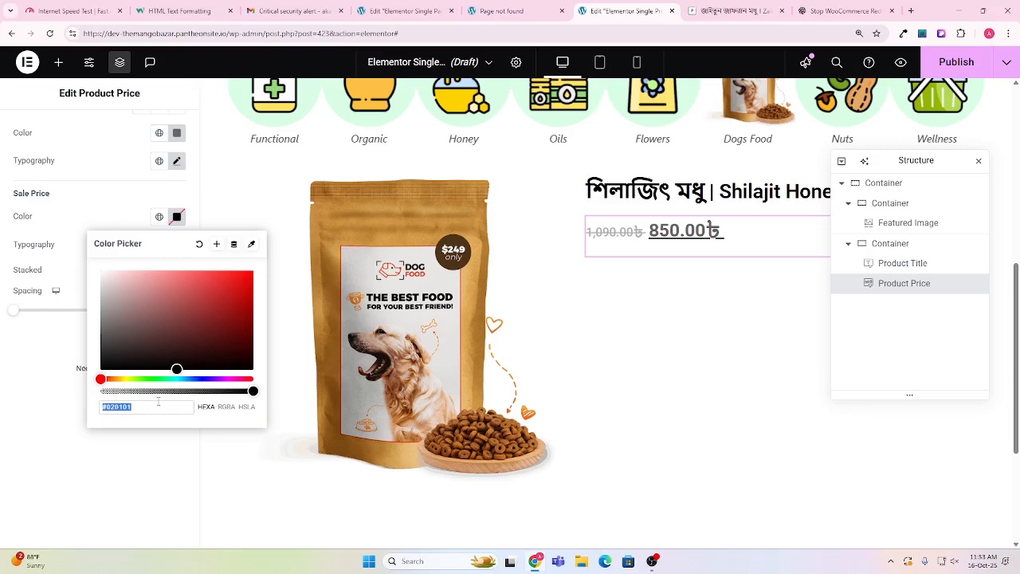
key("ctrl+v")
scroll(16, 307, "up", 3)
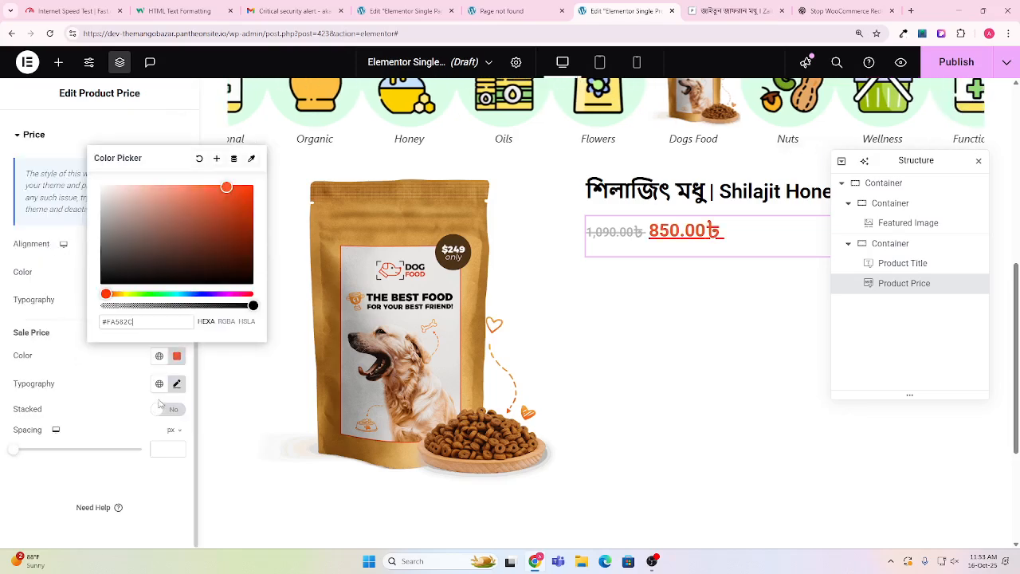
left_click(22, 234)
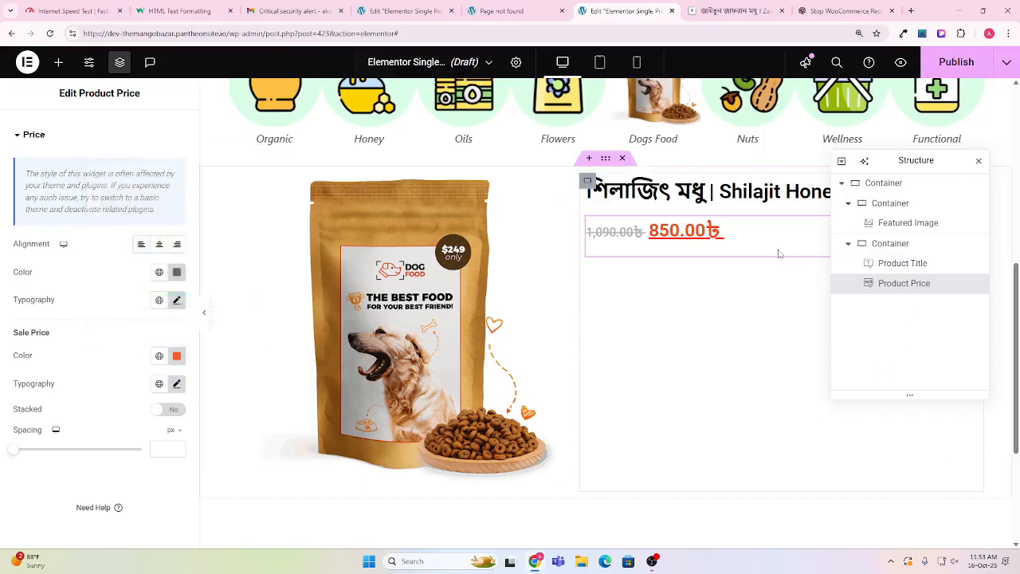
Look through the Product Price's advanced and style settings for an option to show the discount percentage.
scroll(102, 121, "up", 2)
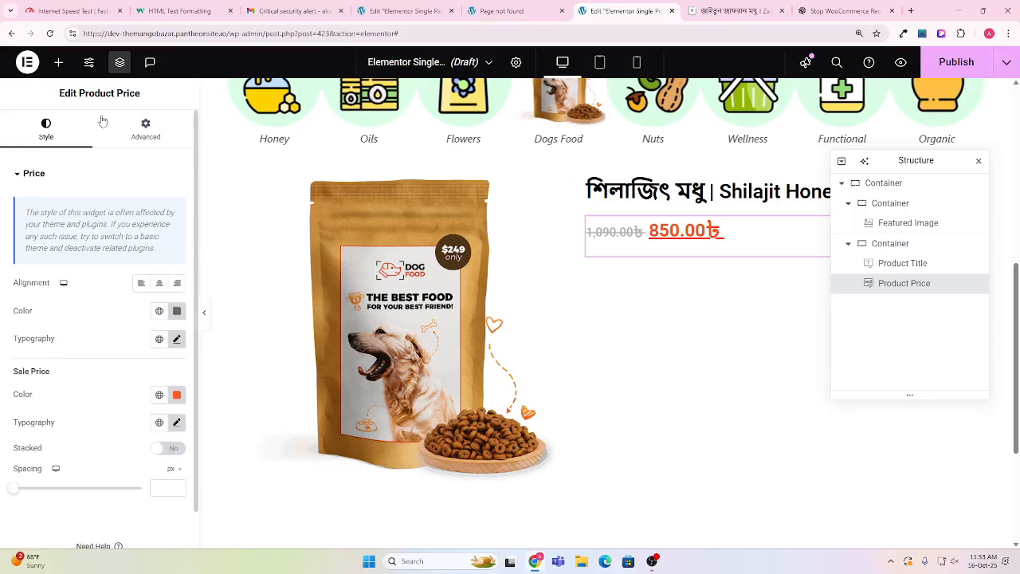
left_click(145, 127)
scroll(123, 329, "down", 4)
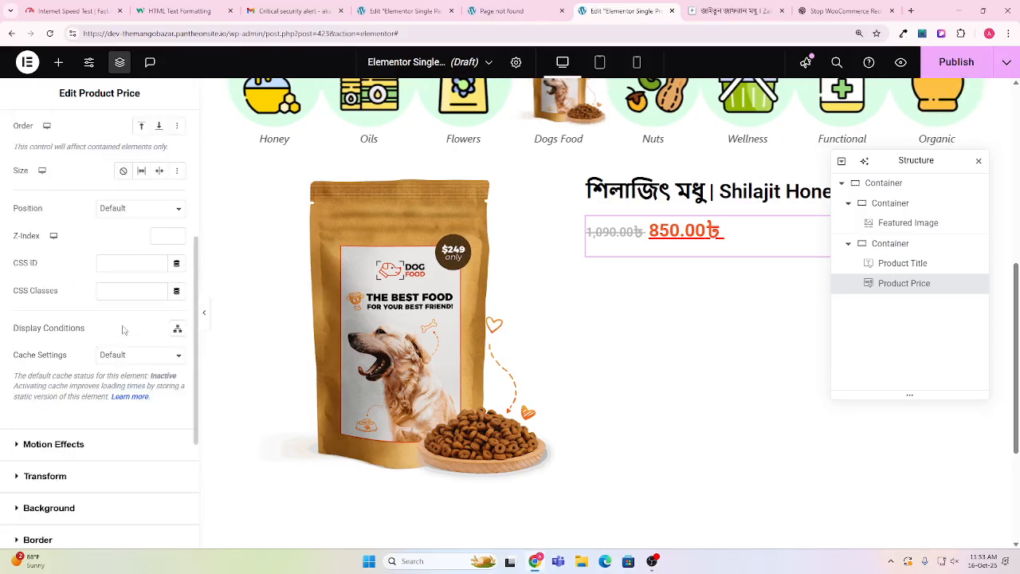
scroll(123, 330, "down", 2)
scroll(124, 330, "down", 1)
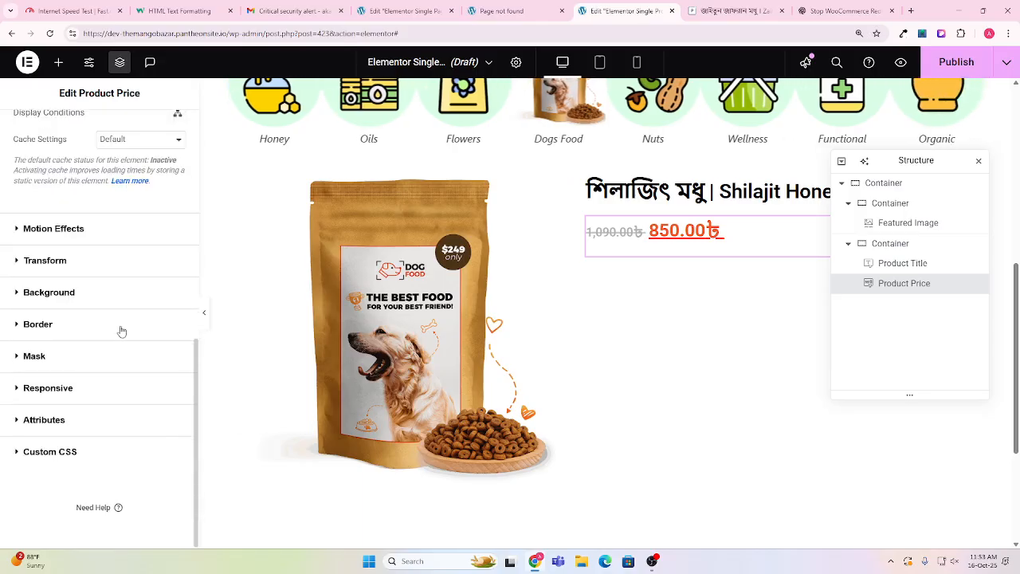
scroll(121, 331, "up", 7)
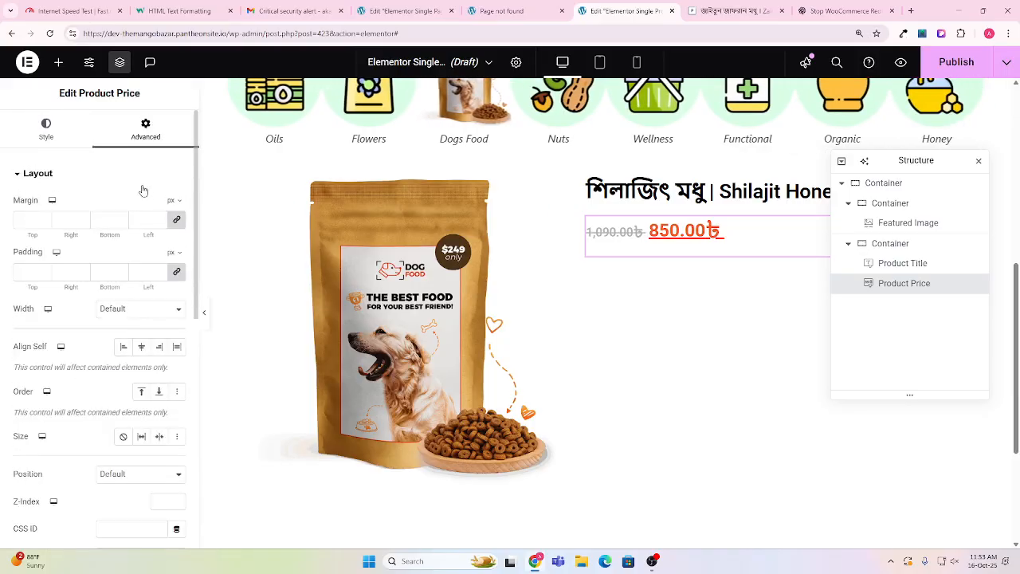
left_click(59, 141)
scroll(90, 327, "down", 1)
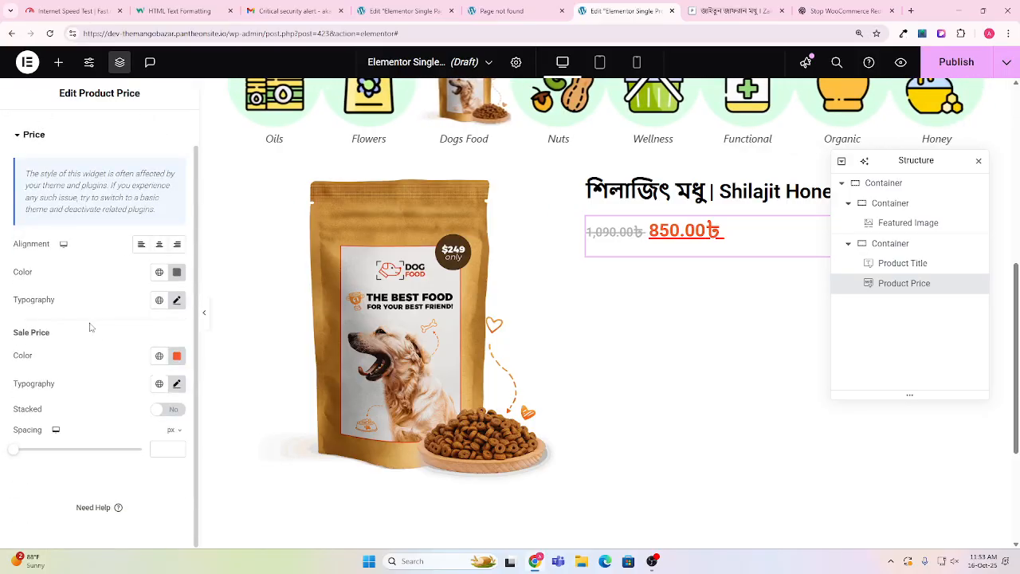
Ask ChatGPT "how add discount parcentage button in elementor wocommarce" and read the suggested Elementor Pro method.
left_click(844, 11)
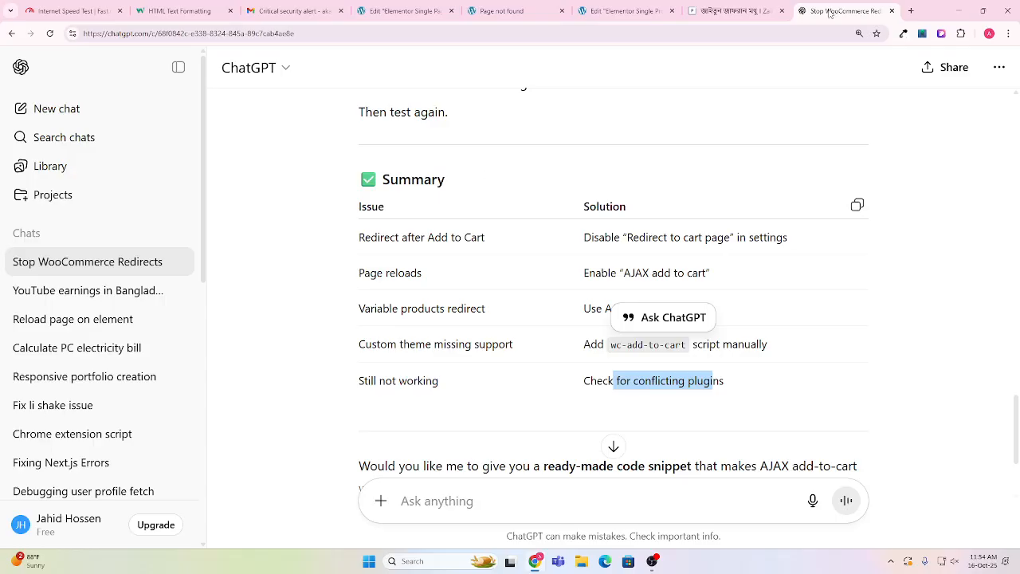
left_click(476, 504)
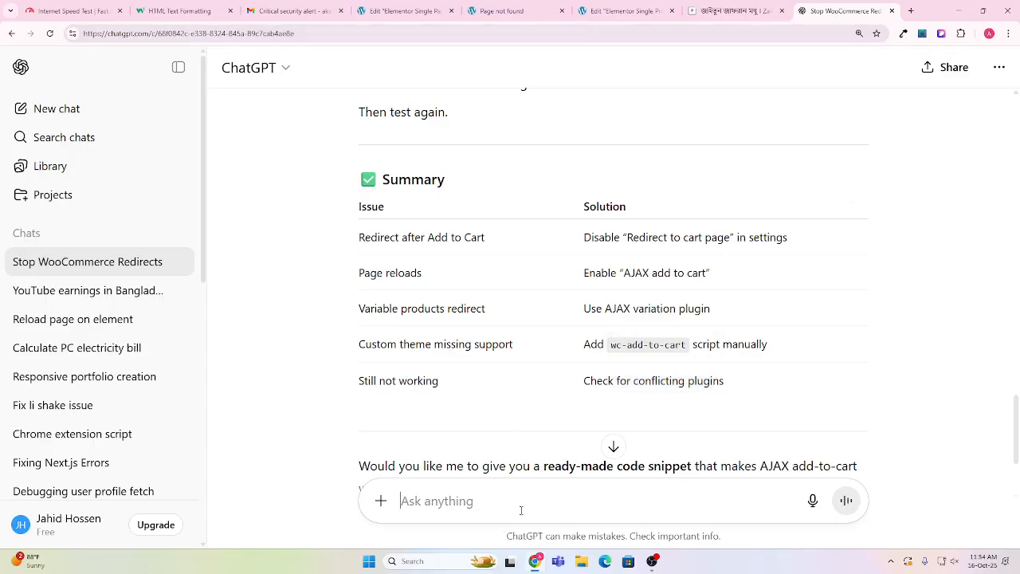
type("how add discount parcen")
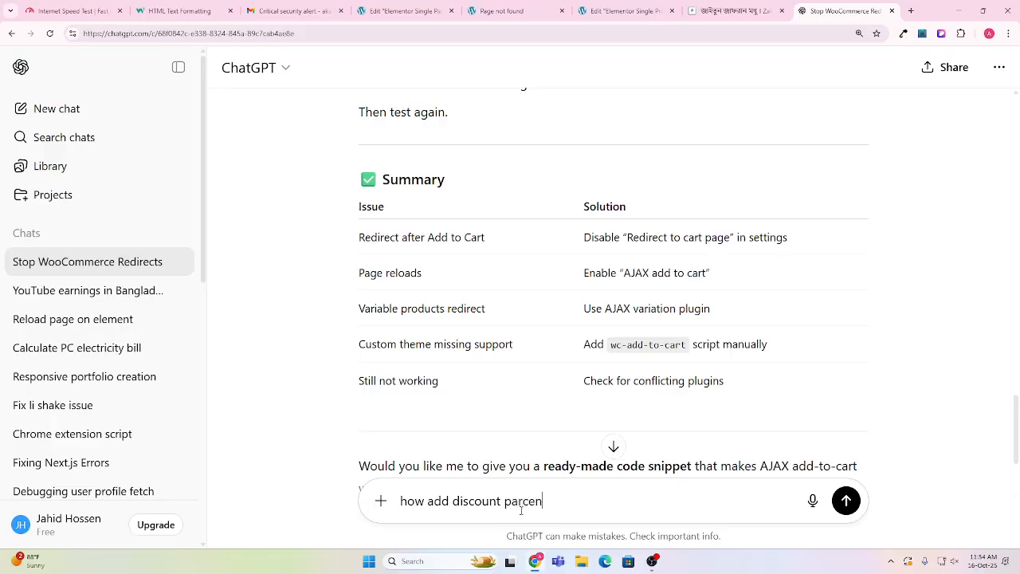
type("tage in elementor")
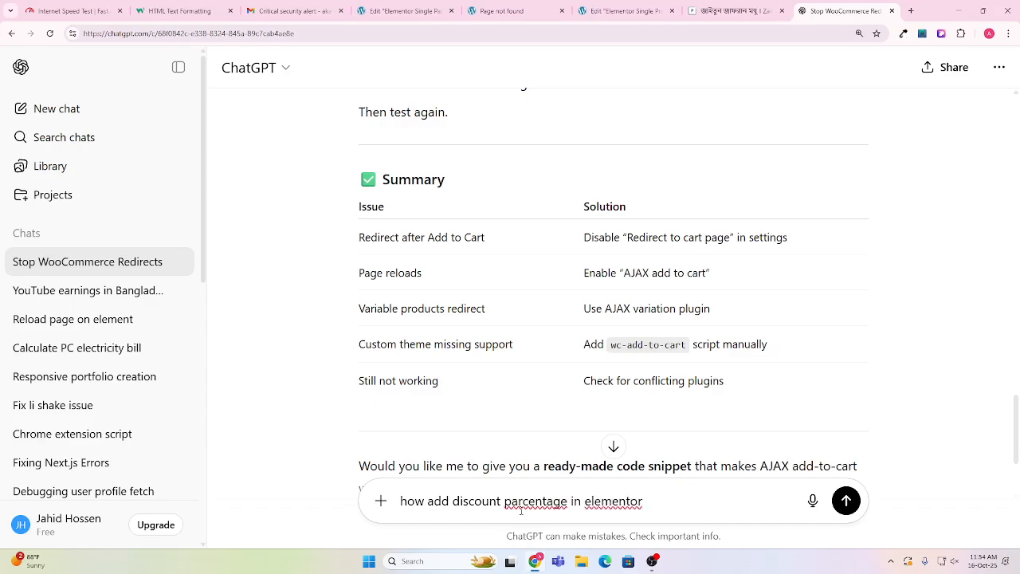
type("commarce")
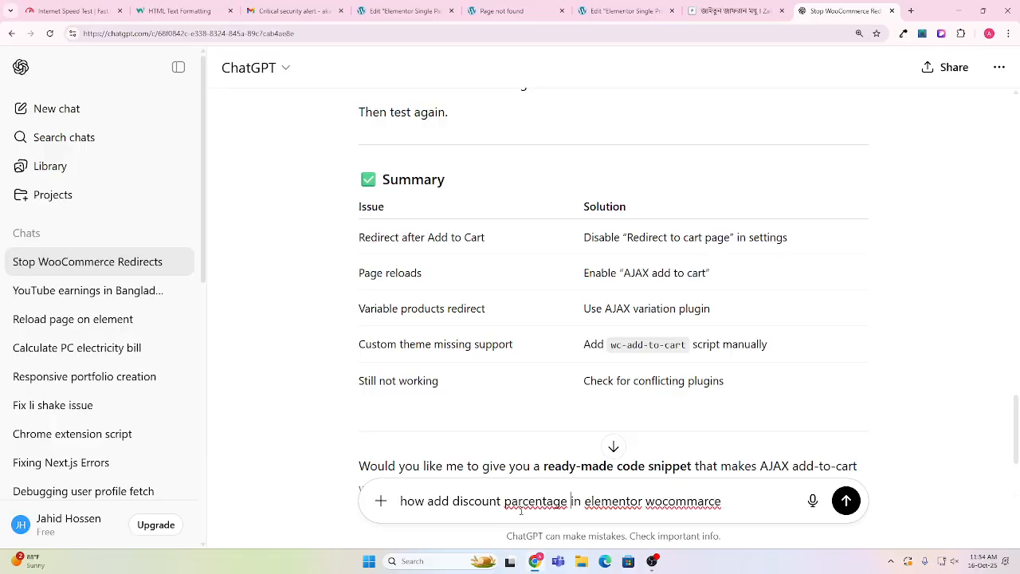
type("too")
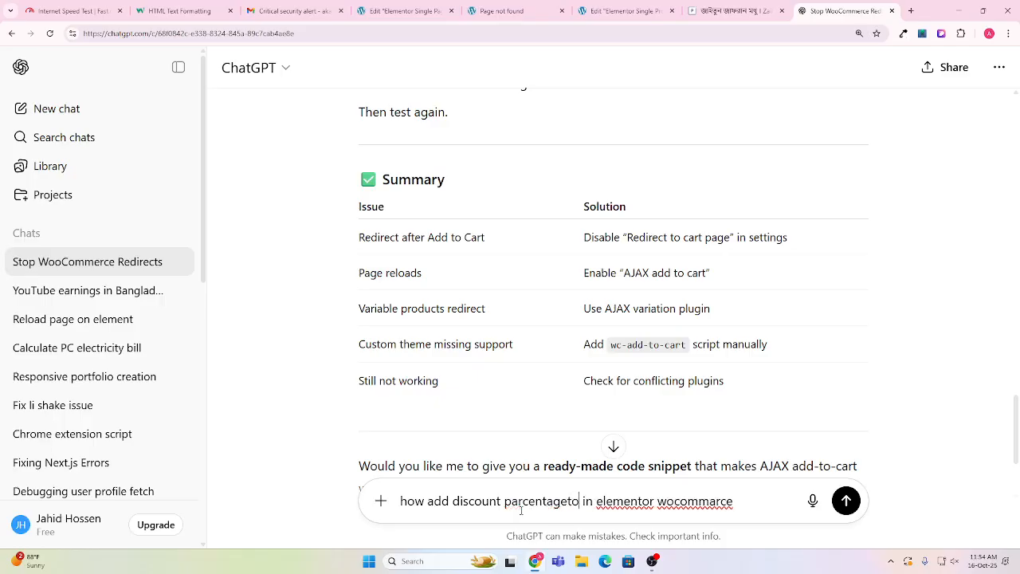
key("BackSpace")
key("BackSpace")
key("BackSpace")
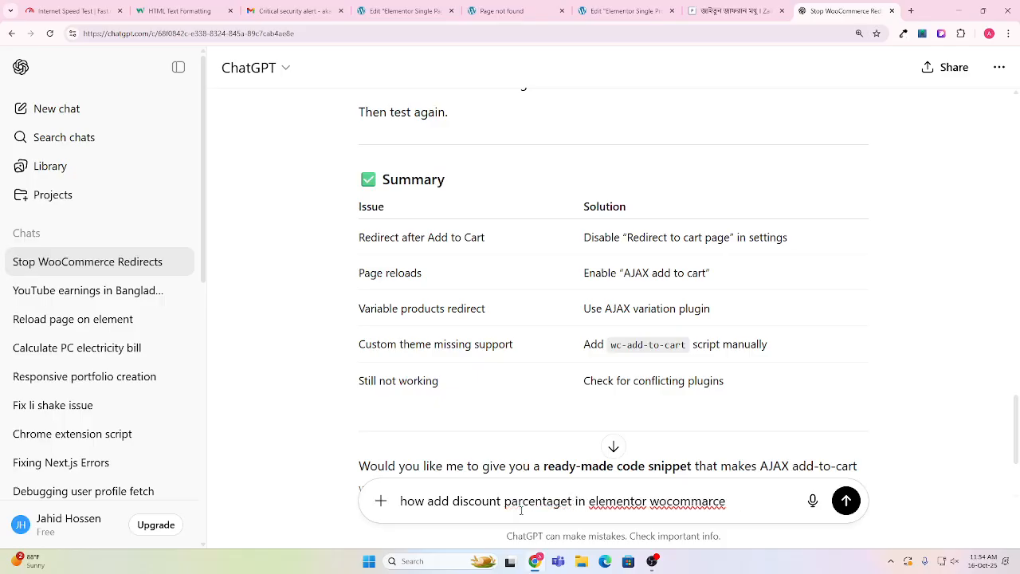
type("buj")
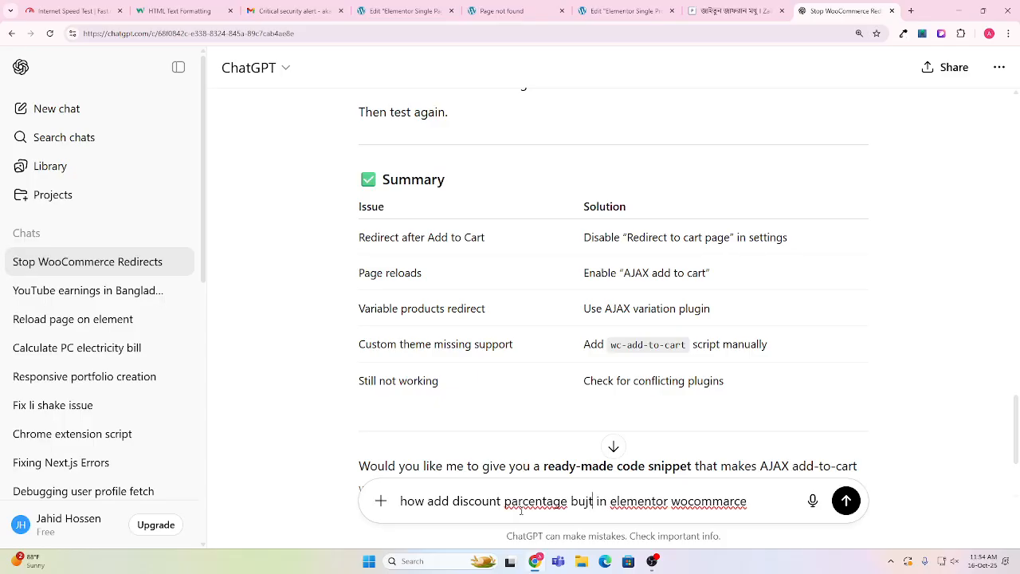
key("BackSpace")
type("tton")
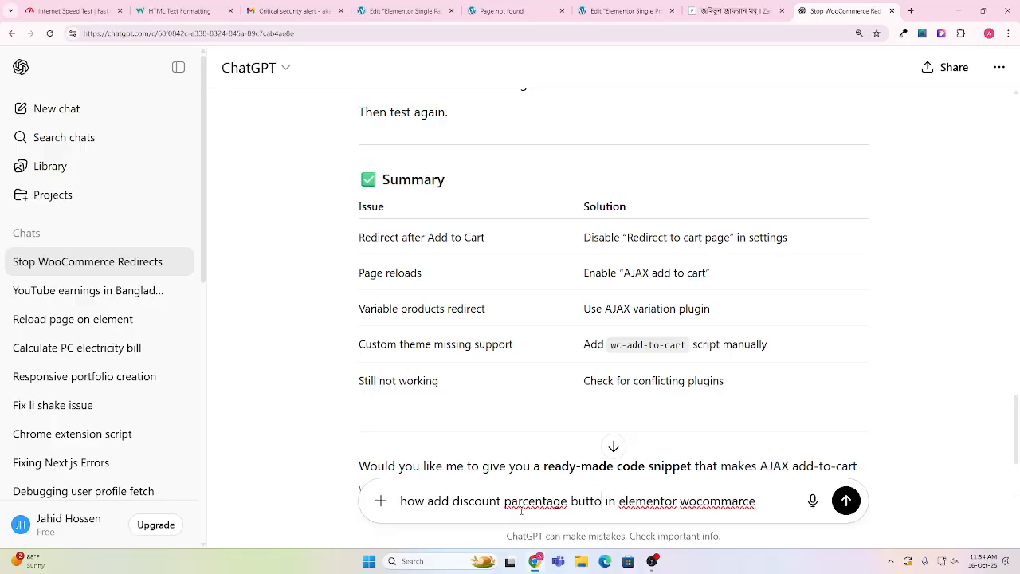
key("Return")
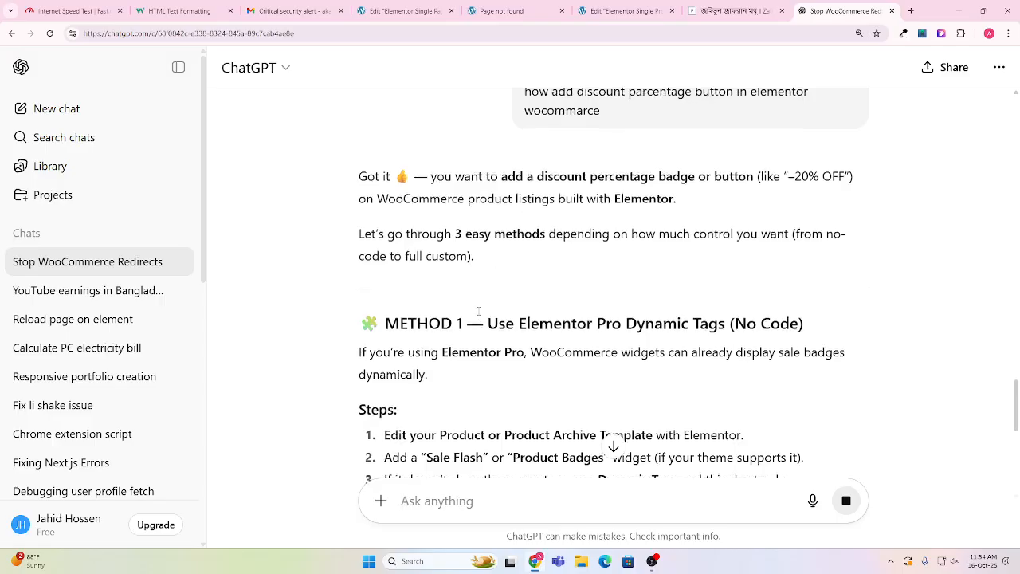
scroll(561, 265, "down", 1)
scroll(615, 262, "down", 2)
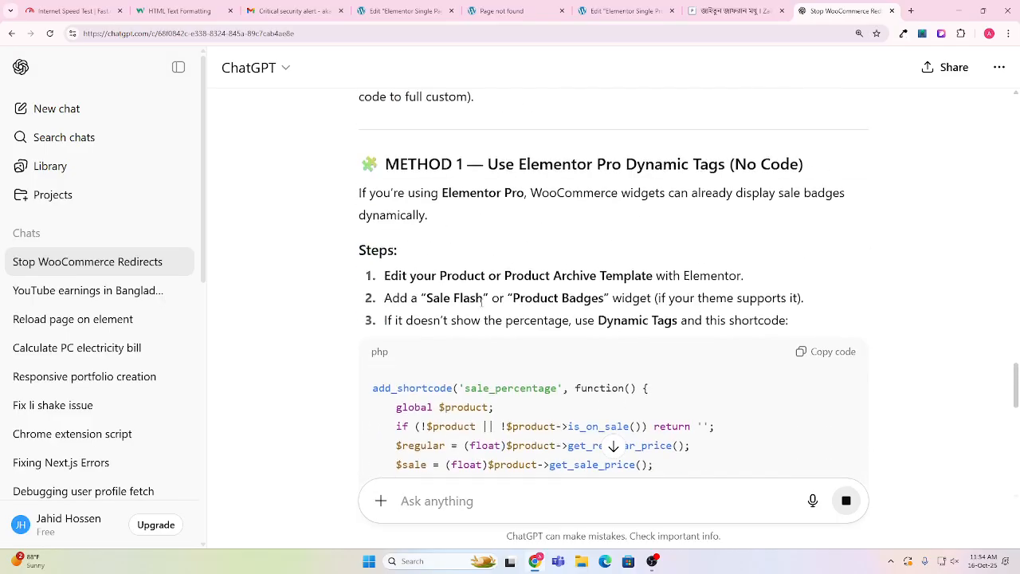
scroll(446, 200, "down", 2)
scroll(460, 153, "up", 2)
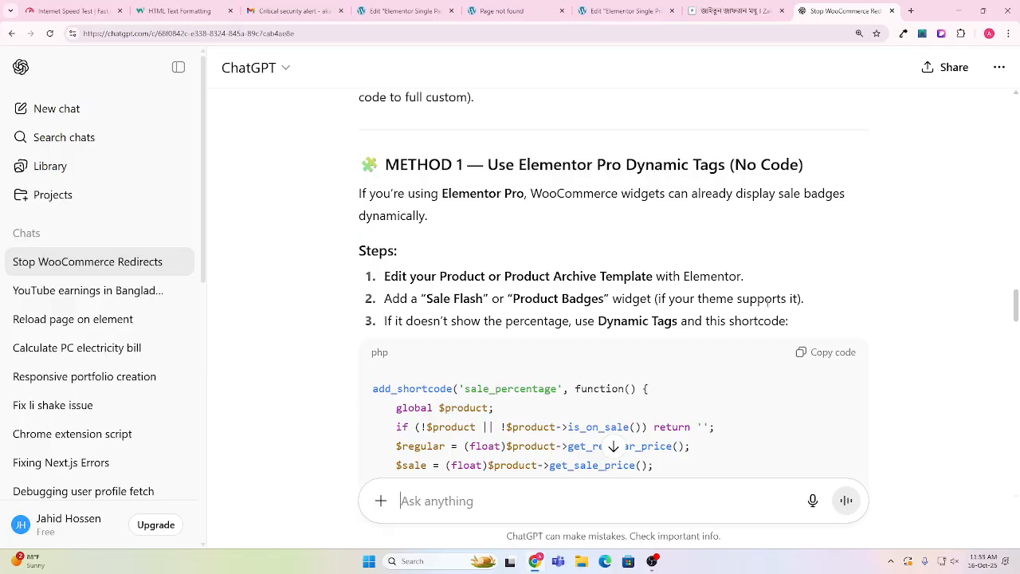
Return to the Elementor single product template and search the widget library for a sale badge with "bad" and "fla".
left_click(626, 11)
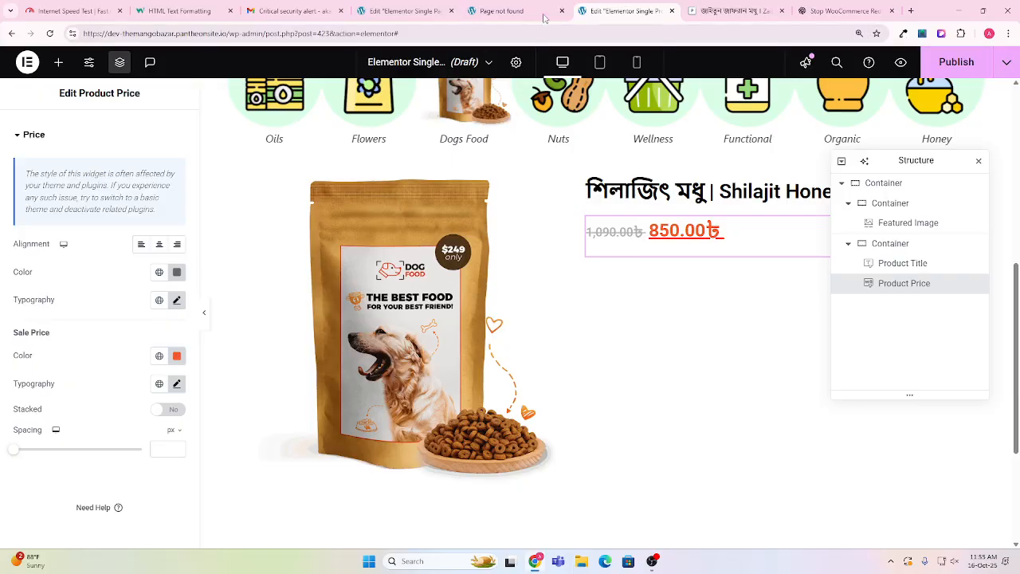
left_click(60, 65)
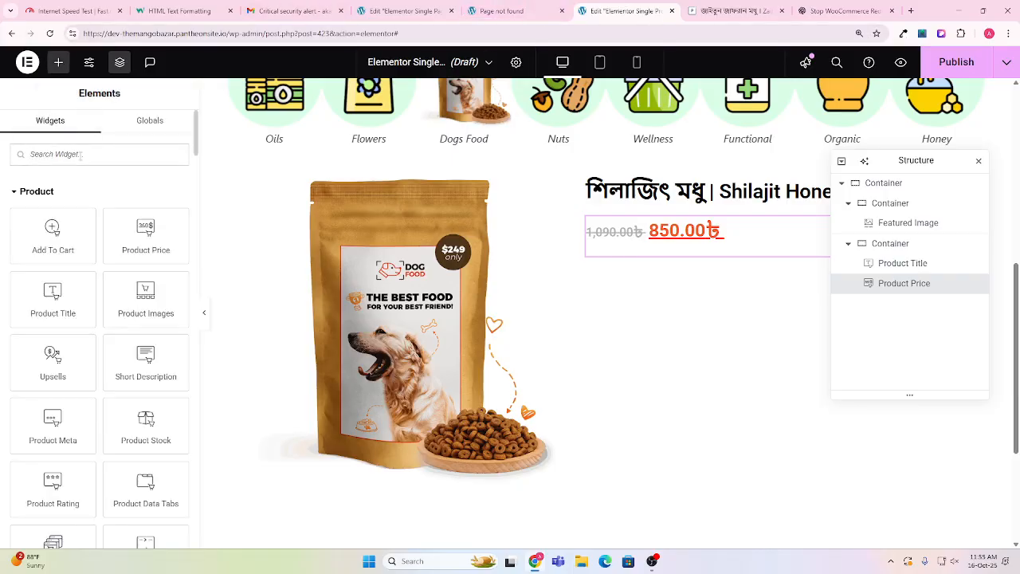
type("badg")
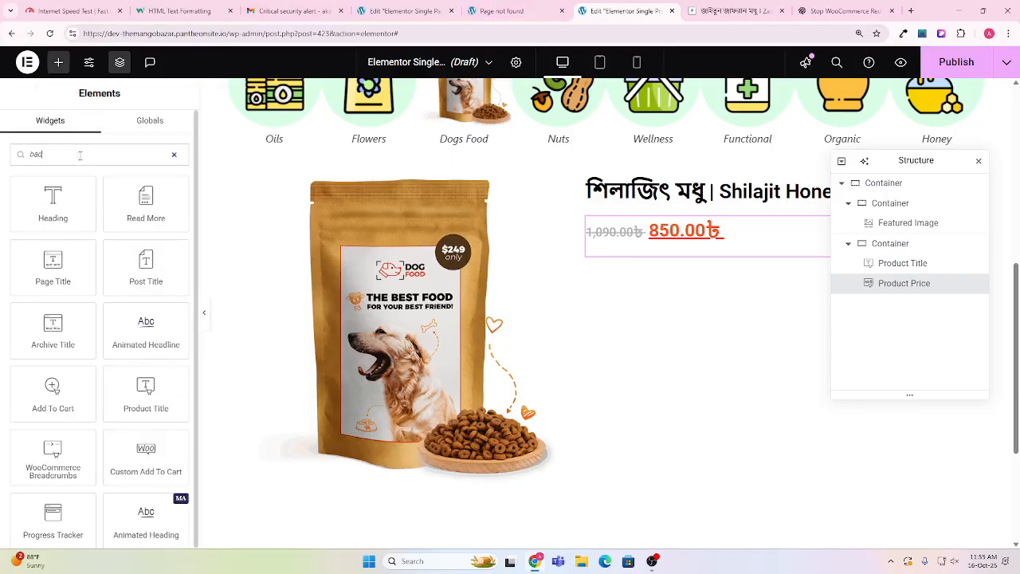
key("BackSpace")
key("BackSpace")
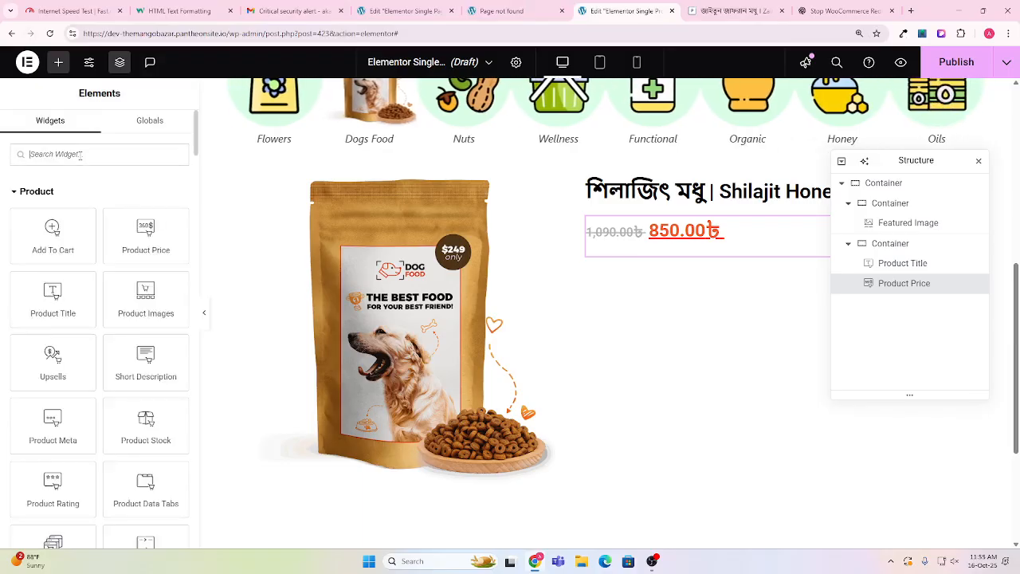
type("s")
key("BackSpace")
type("a")
key("BackSpace")
type("f")
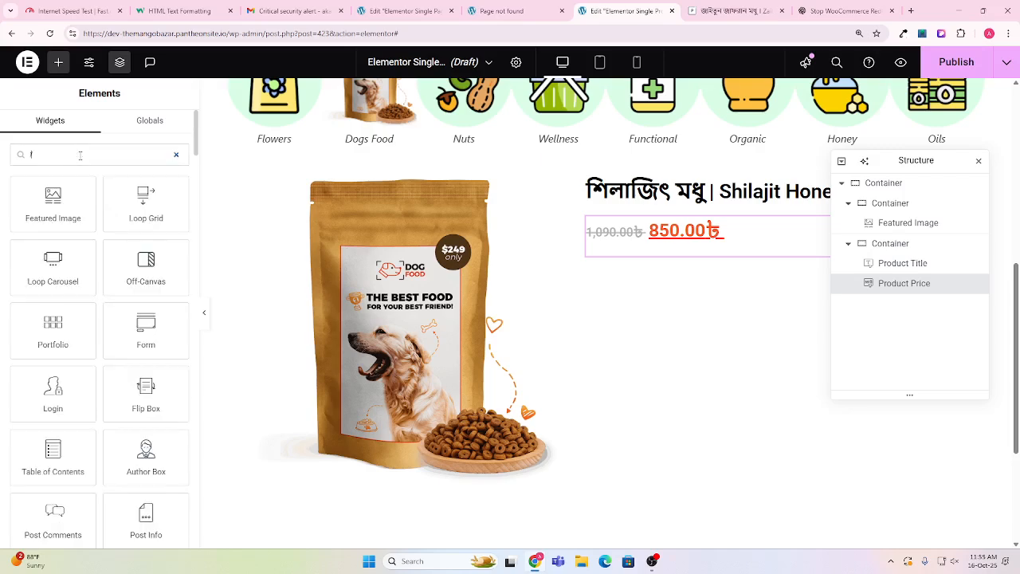
type("lag")
key("BackSpace")
key("BackSpace")
key("BackSpace")
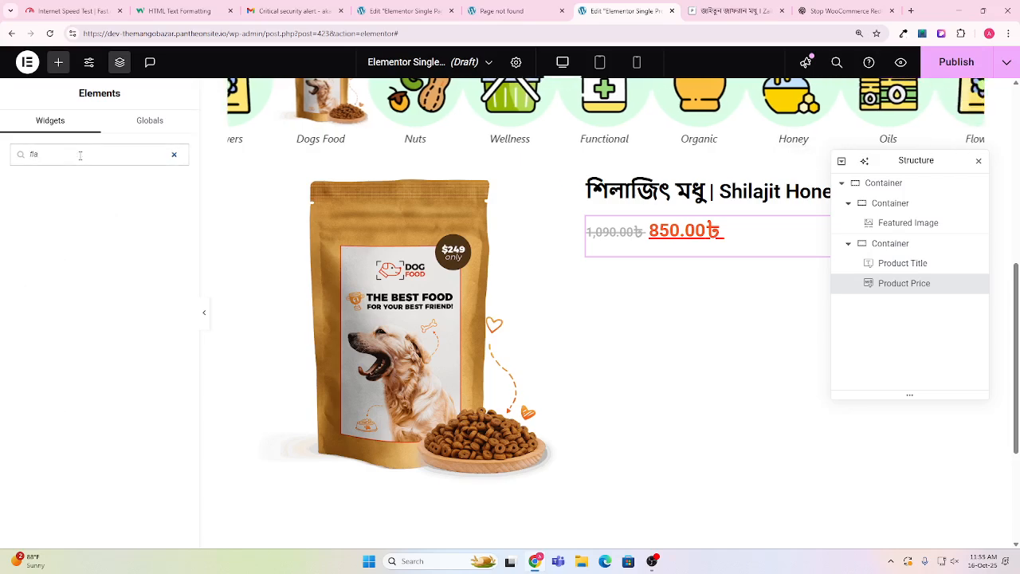
key("BackSpace")
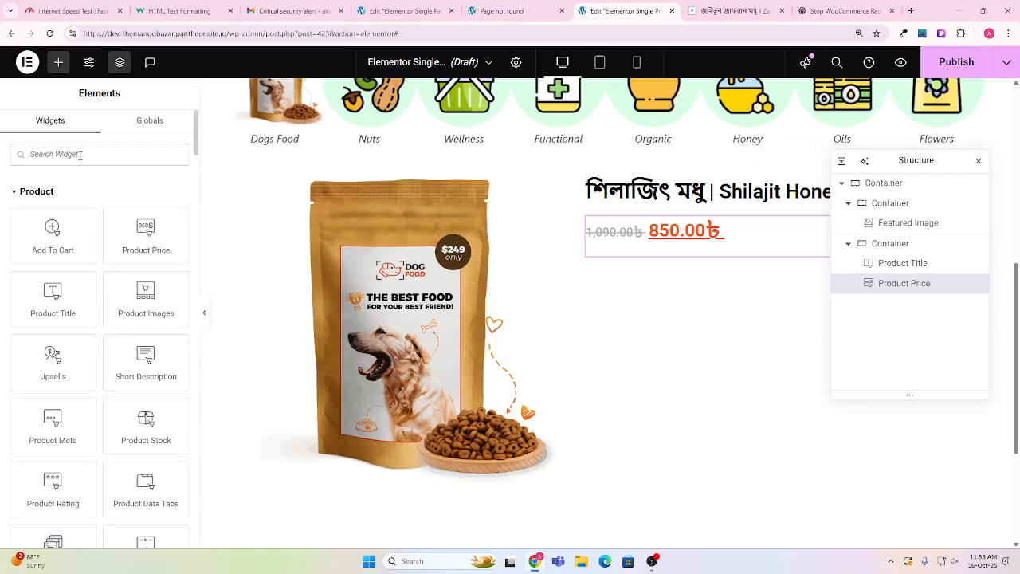
Search the widget library for "product" and "sal" to find a sale badge widget.
type("product")
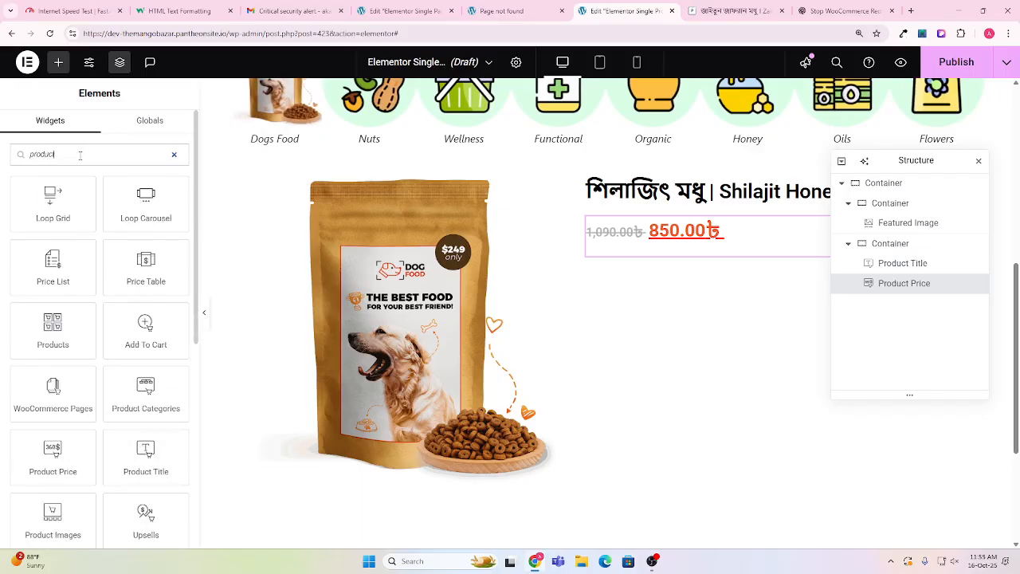
key("BackSpace")
key("BackSpace")
key("BackSpace")
key("BackSpace")
key("BackSpace")
key("BackSpace")
key("BackSpace")
type("sal")
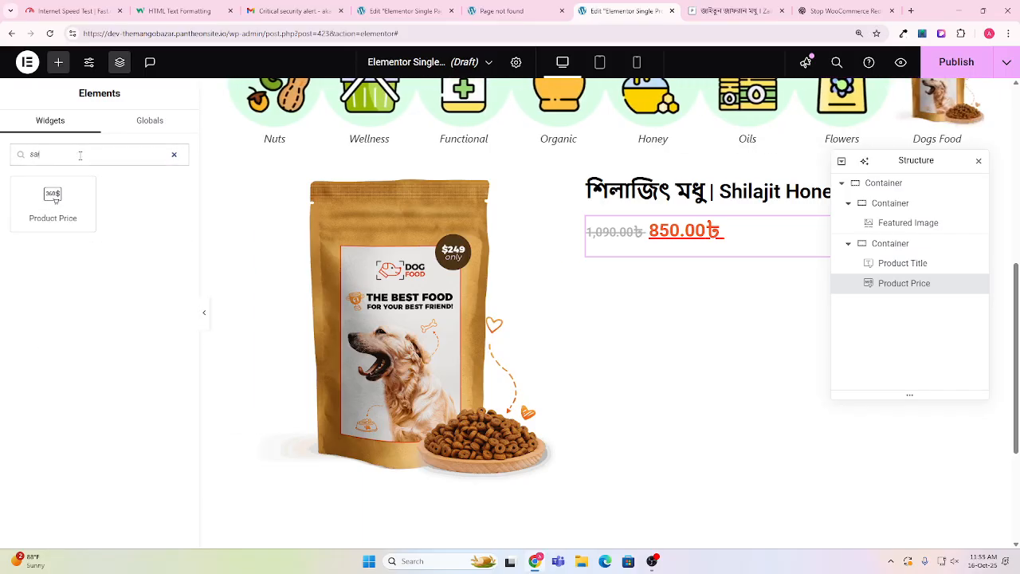
key("BackSpace")
key("BackSpace")
key("BackSpace")
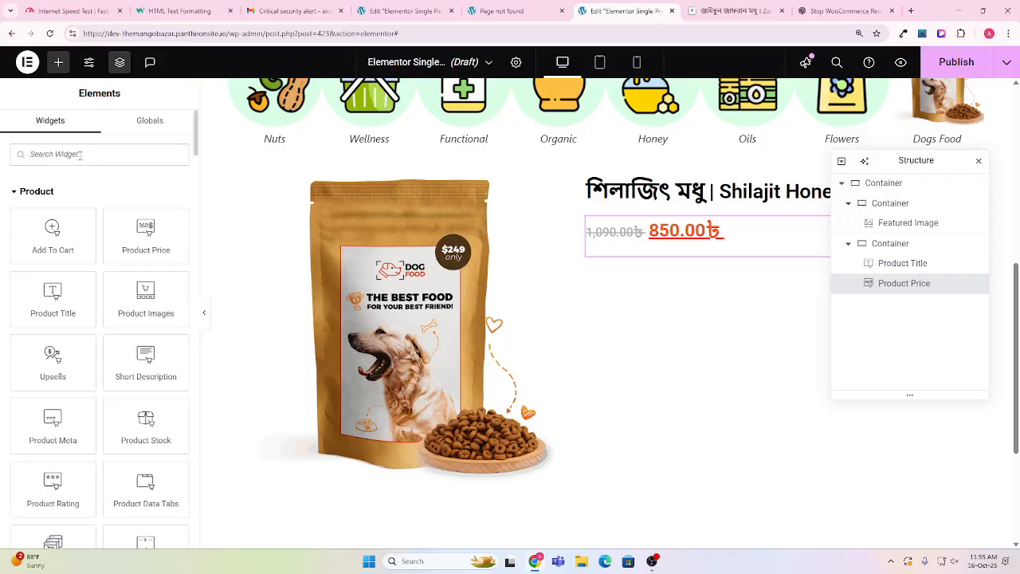
Search the widgets for "product" and look through the whole list for one that shows a discount percentage.
type("prod")
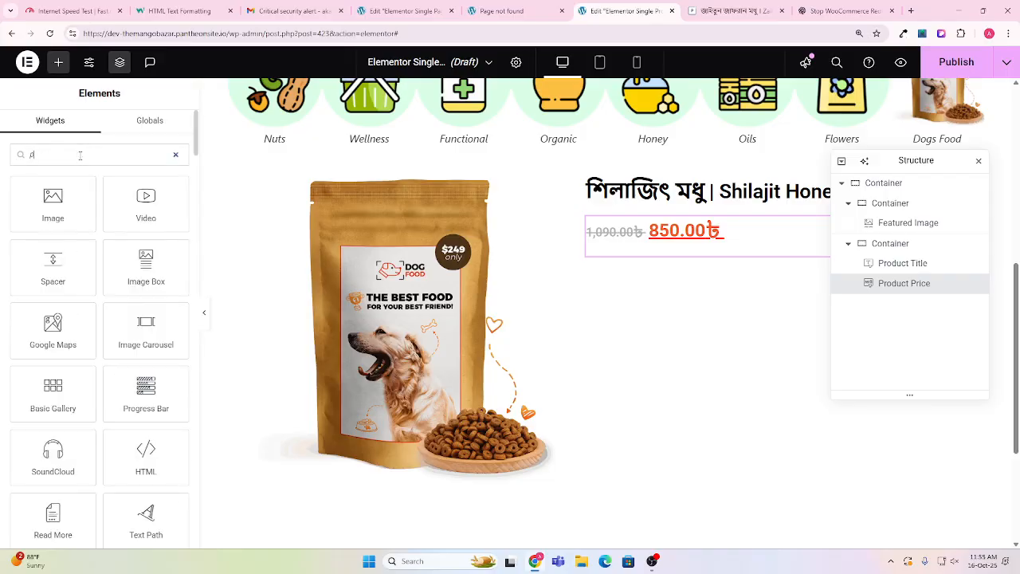
type("uct")
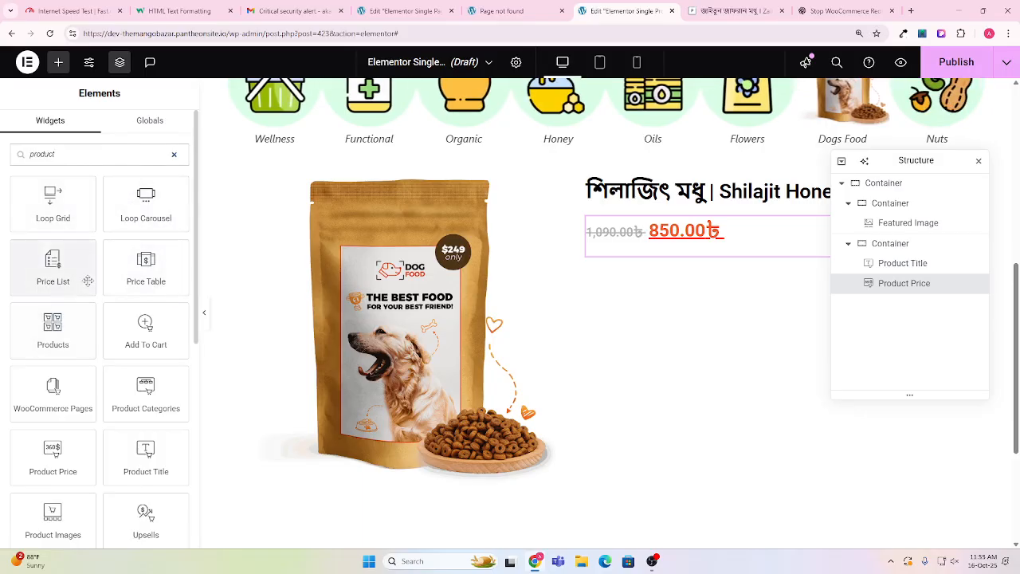
scroll(88, 295, "down", 1)
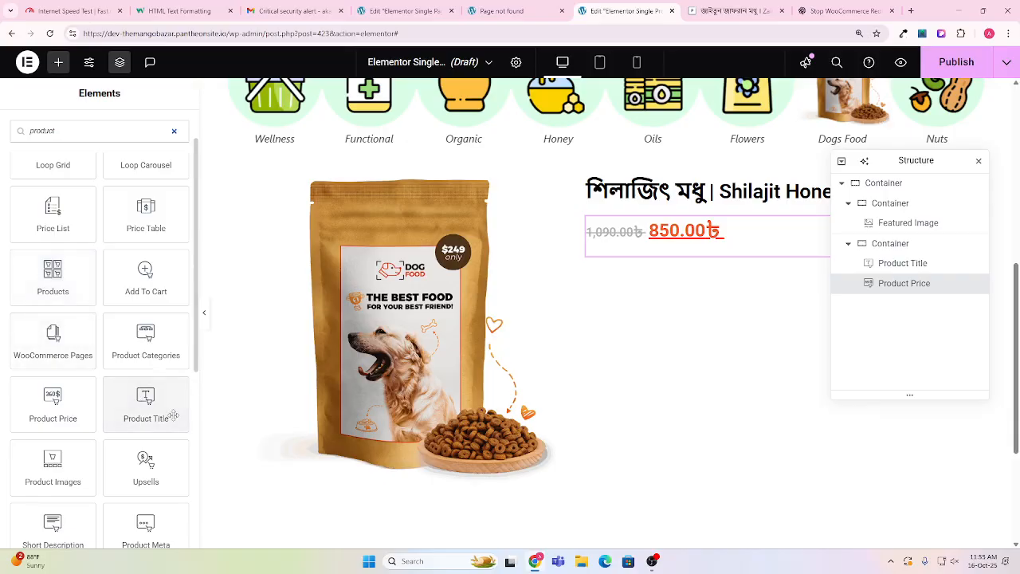
scroll(131, 462, "down", 1)
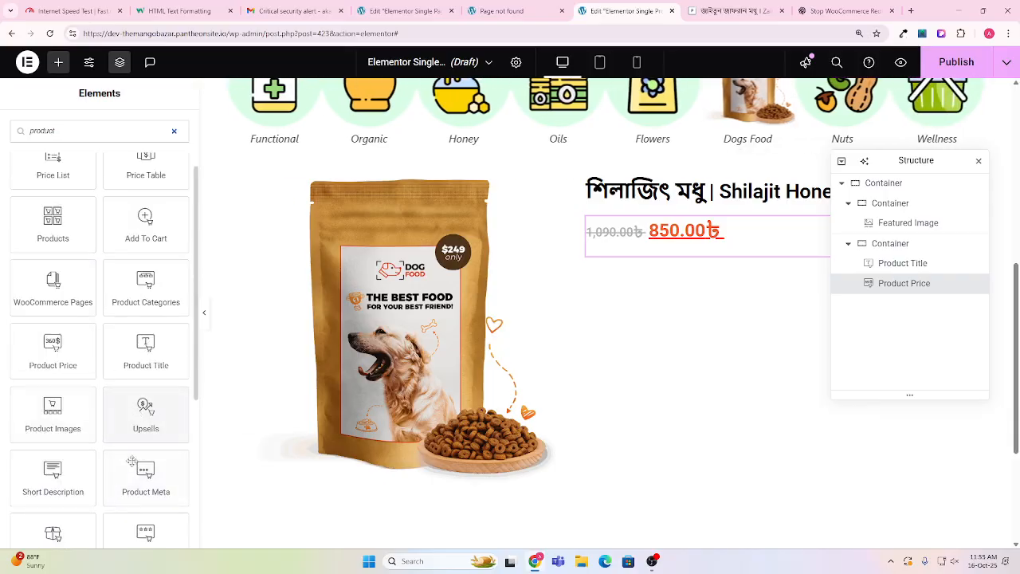
scroll(132, 470, "down", 1)
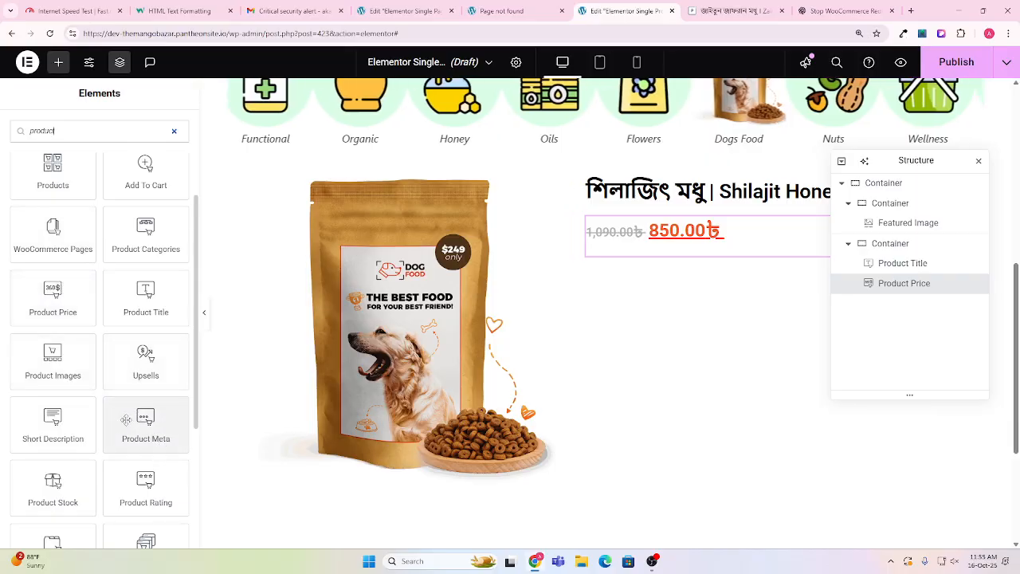
scroll(128, 423, "down", 1)
scroll(156, 431, "down", 1)
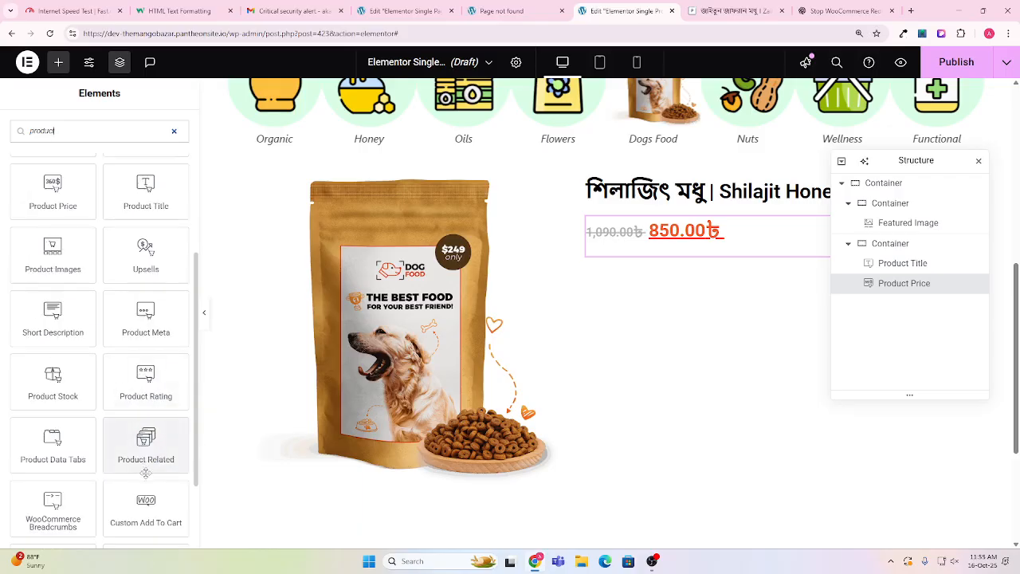
scroll(86, 460, "down", 1)
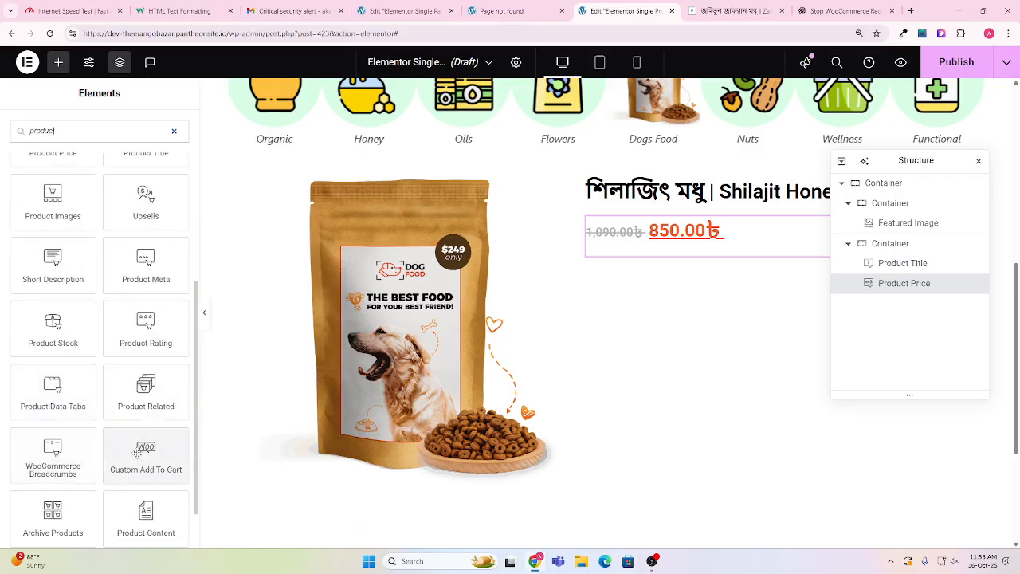
scroll(140, 467, "down", 1)
scroll(56, 474, "down", 1)
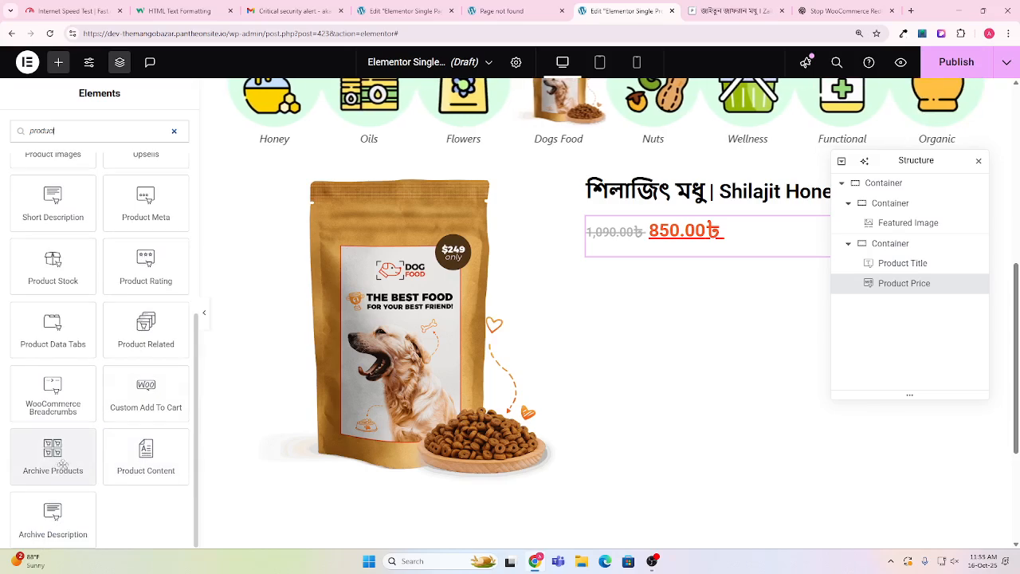
scroll(106, 358, "up", 2)
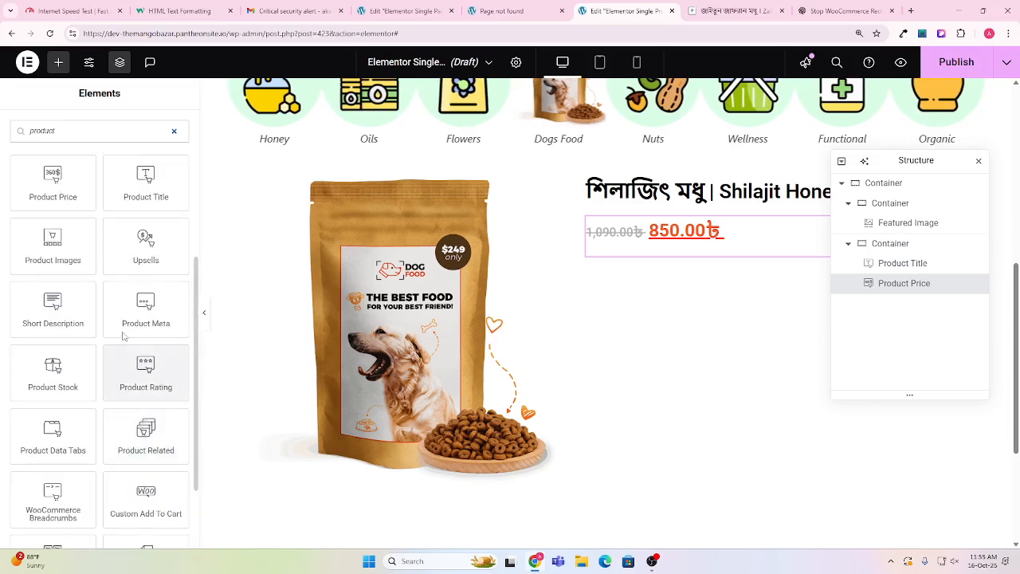
scroll(139, 287, "up", 2)
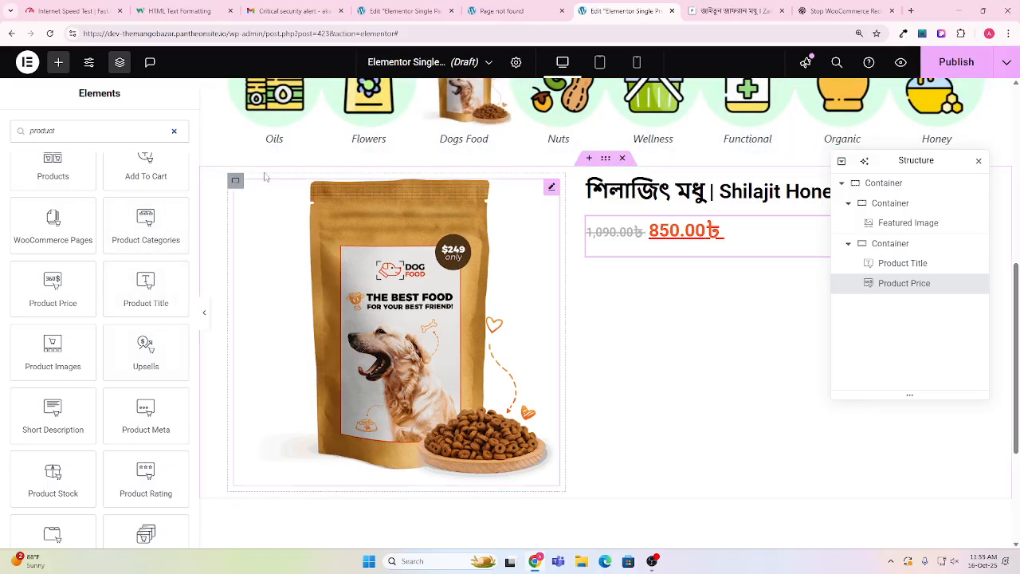
scroll(271, 175, "up", 3)
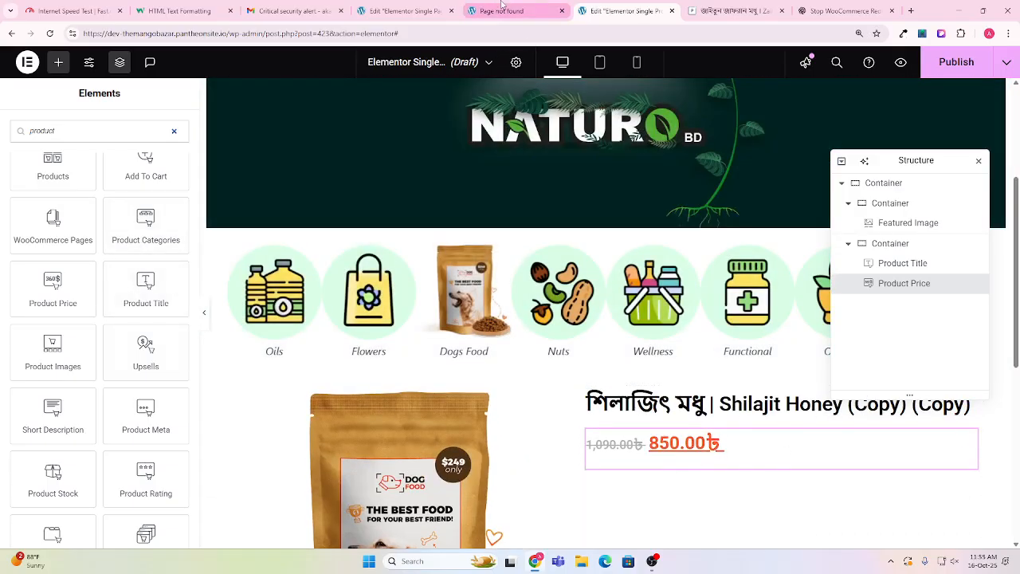
Check the quantity selector and order buttons on the Naturo product page, and return to the Elementor template.
left_click(502, 11)
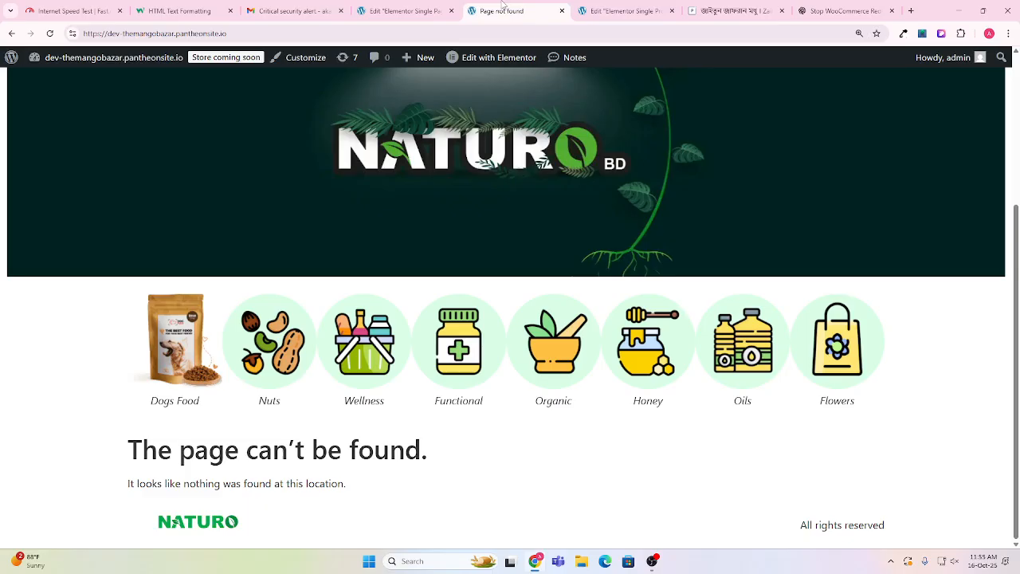
left_click(734, 9)
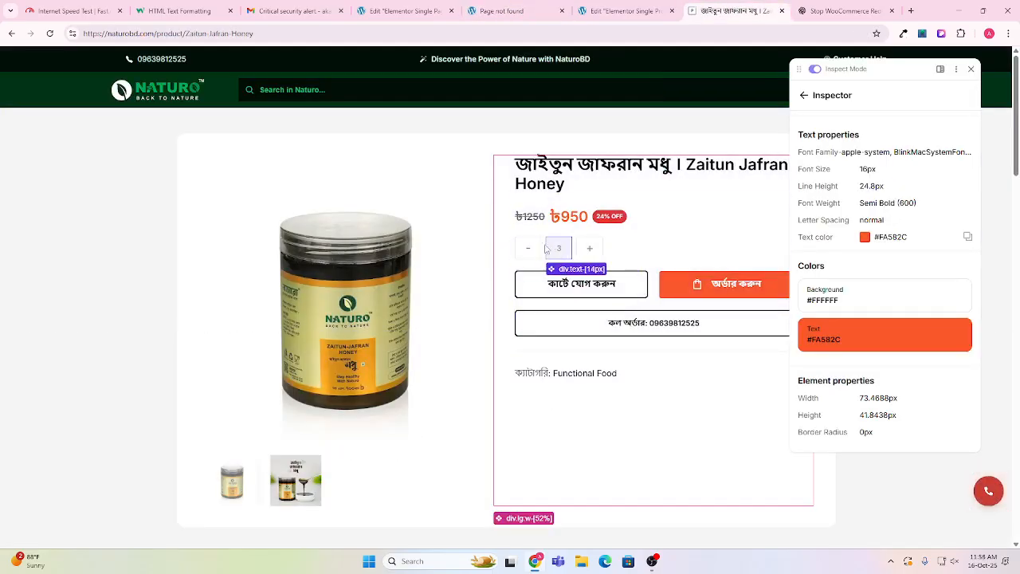
left_click(628, 14)
Search the widget library for a quantity widget with "quant".
scroll(62, 199, "up", 2)
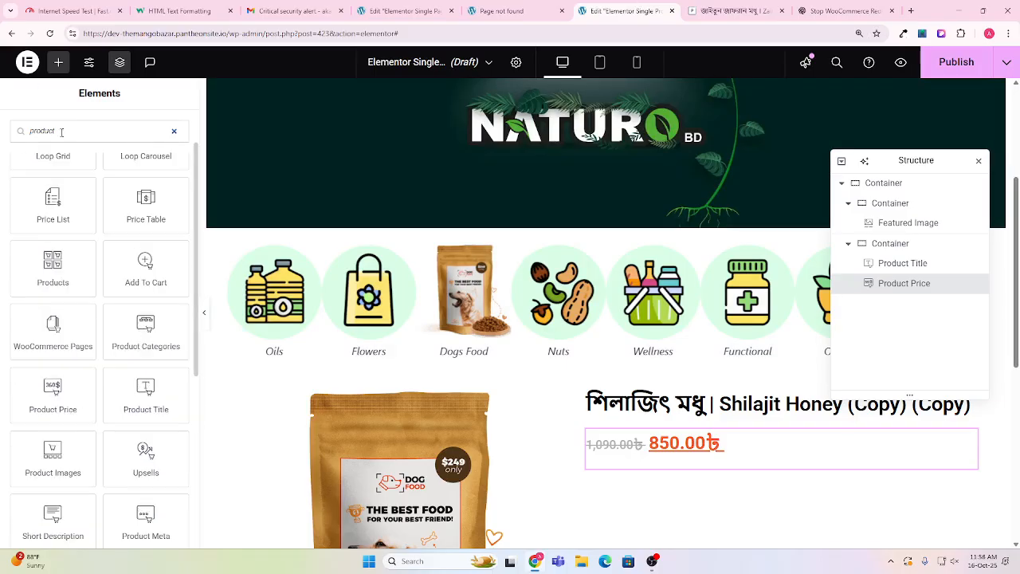
scroll(66, 124, "up", 1)
double_click(71, 152)
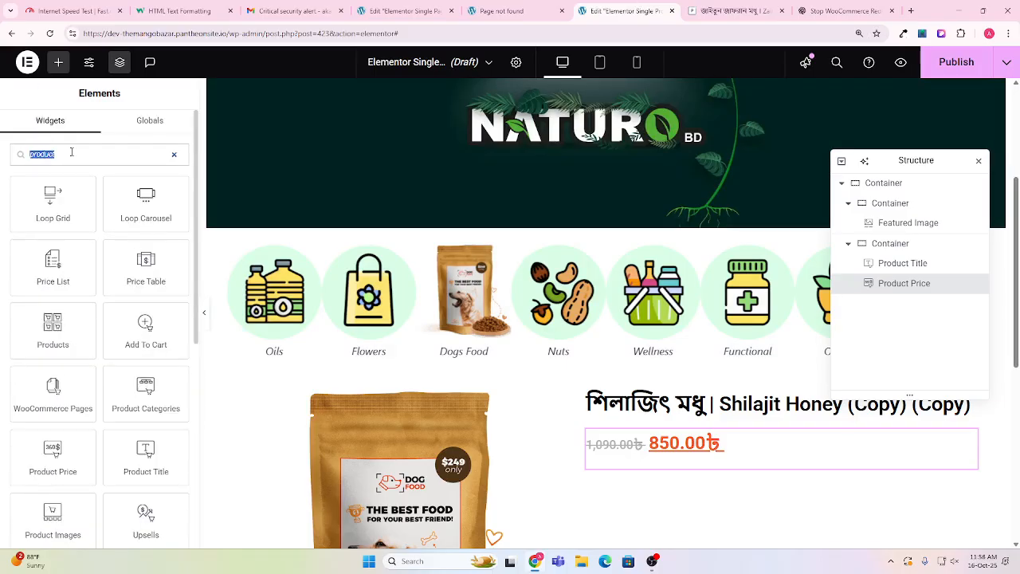
type("sli")
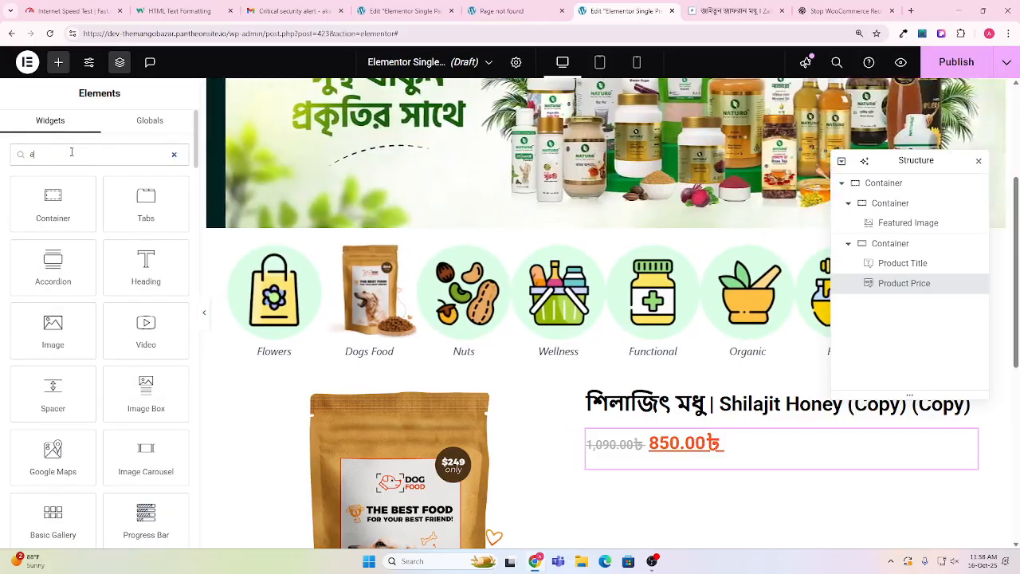
type("ant")
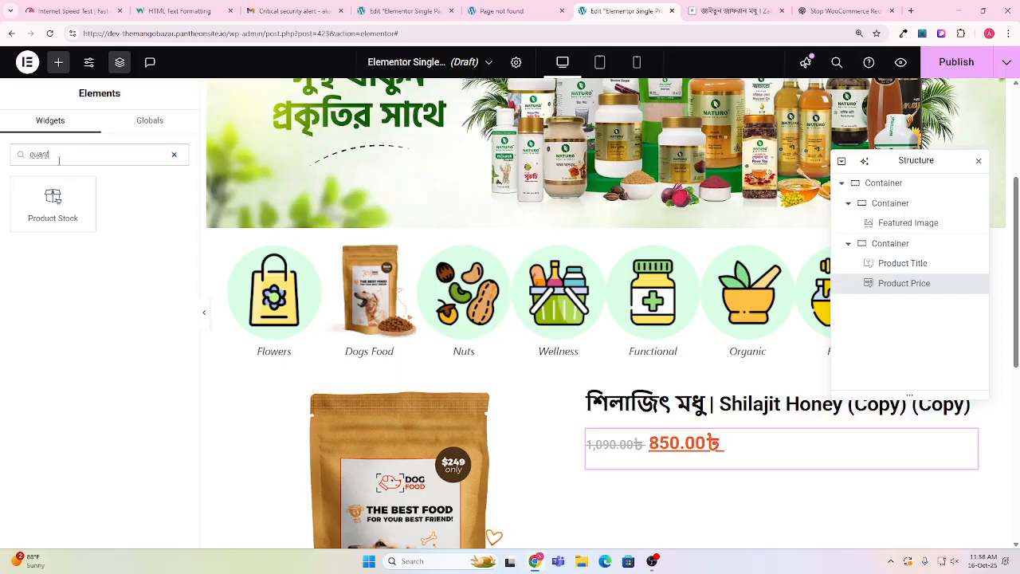
Search the widgets for "add" and place the Add To Cart widget below the product price.
type("add")
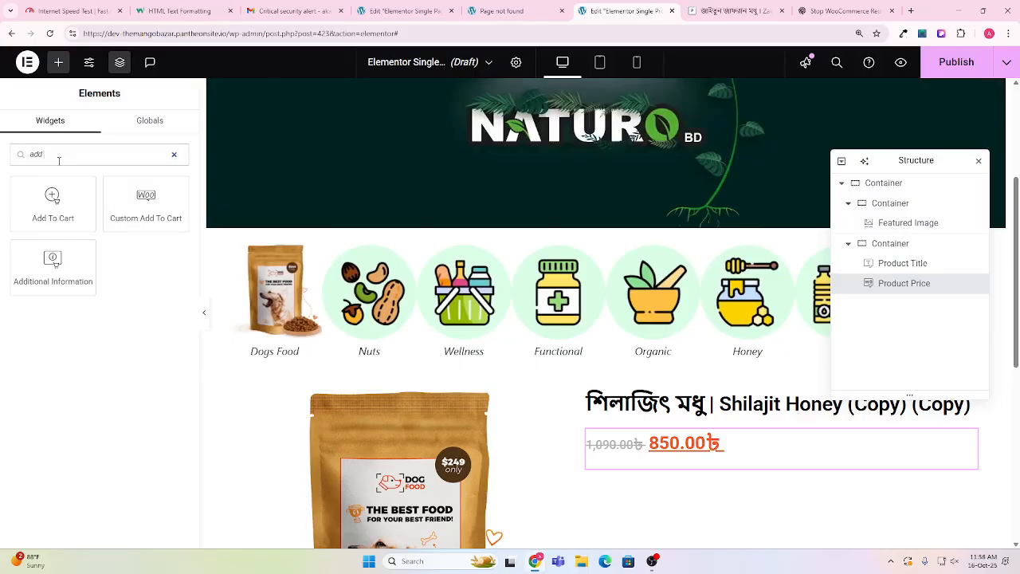
left_click_drag(48, 195, 666, 471)
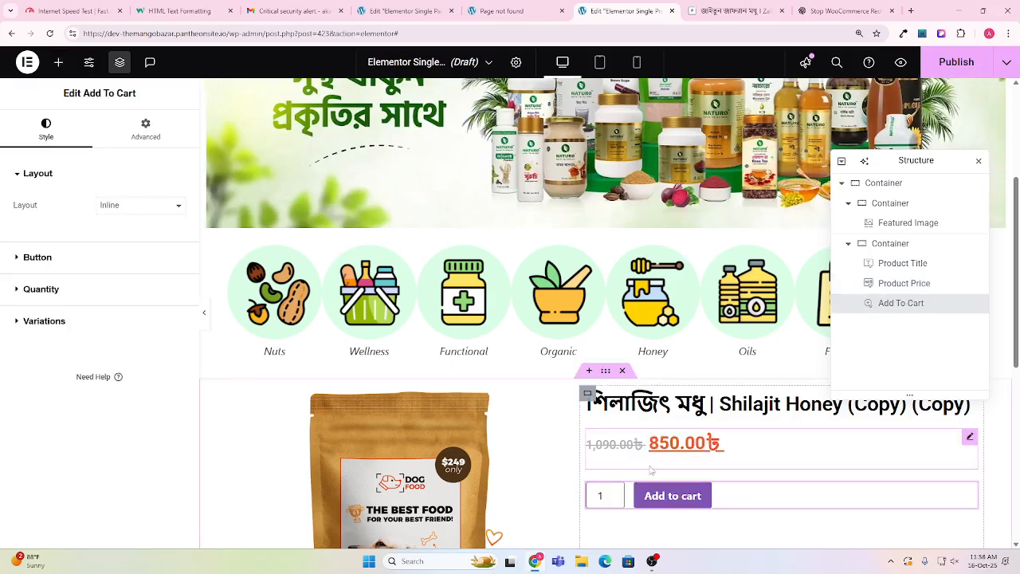
scroll(606, 415, "down", 2)
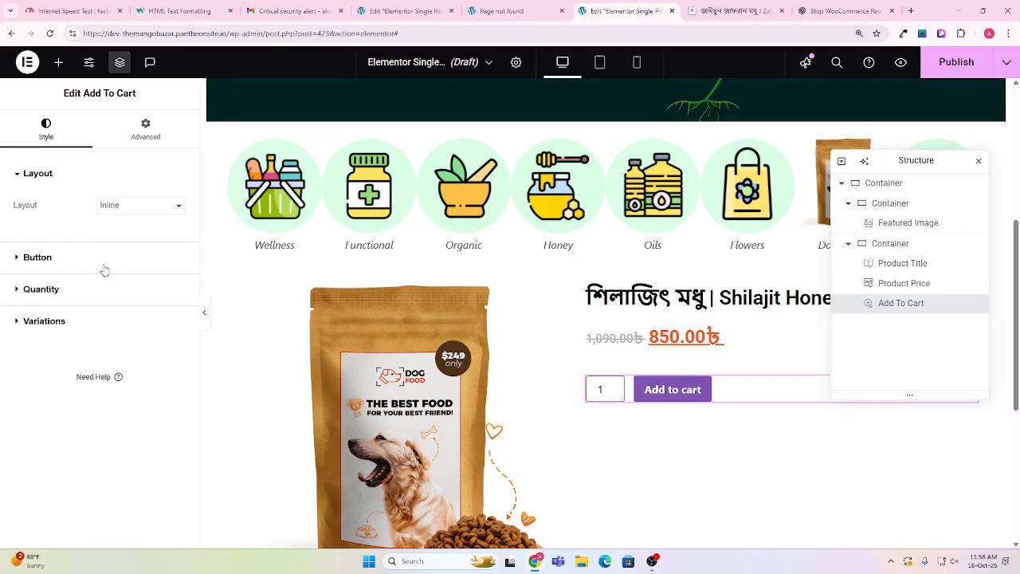
Look over the Add To Cart widget's button style options and set its layout to Stacked.
left_click(38, 258)
scroll(181, 354, "down", 1)
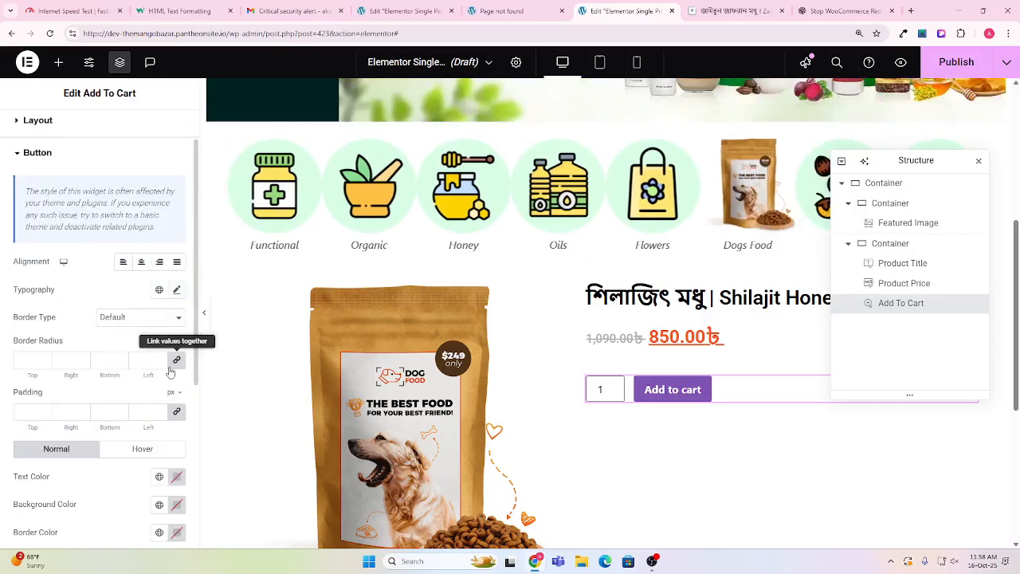
scroll(177, 317, "down", 5)
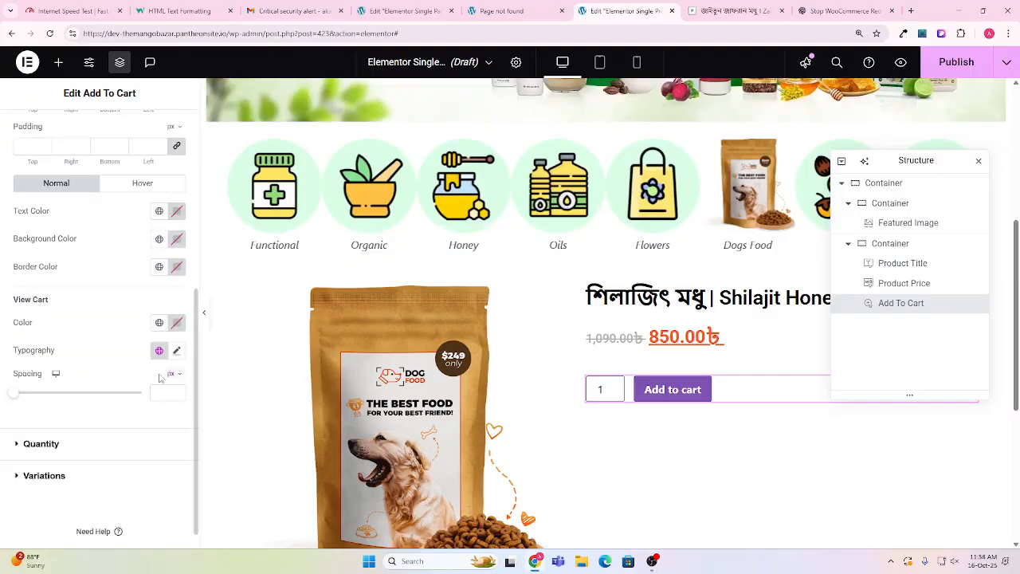
scroll(151, 355, "up", 1)
scroll(147, 347, "up", 5)
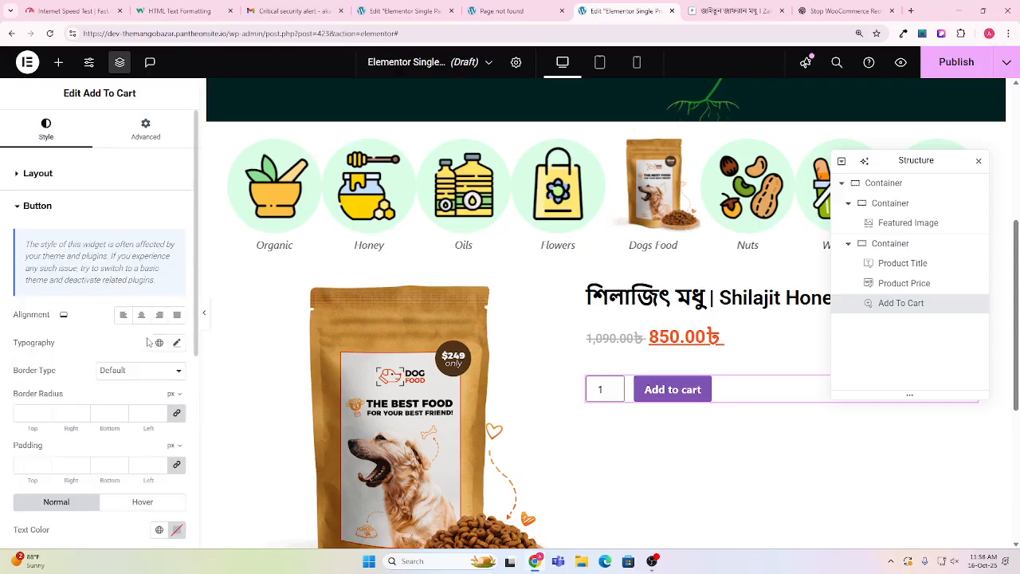
scroll(588, 430, "up", 1)
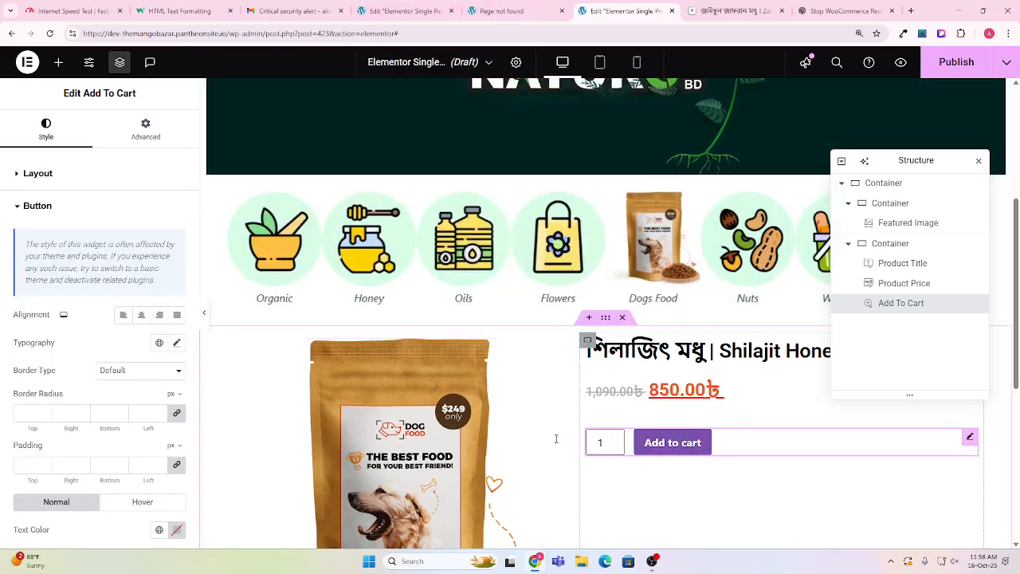
left_click(47, 179)
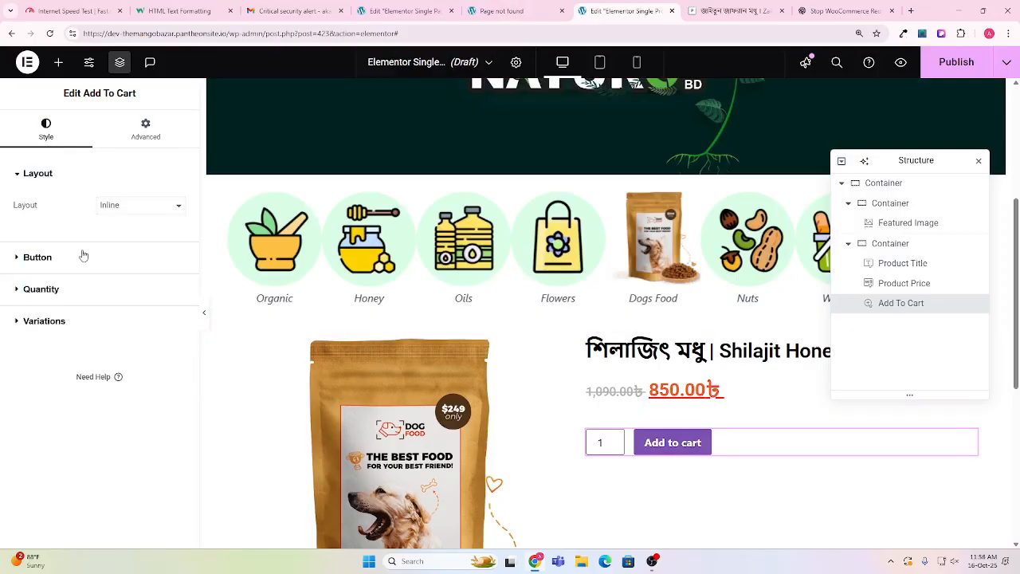
left_click(130, 209)
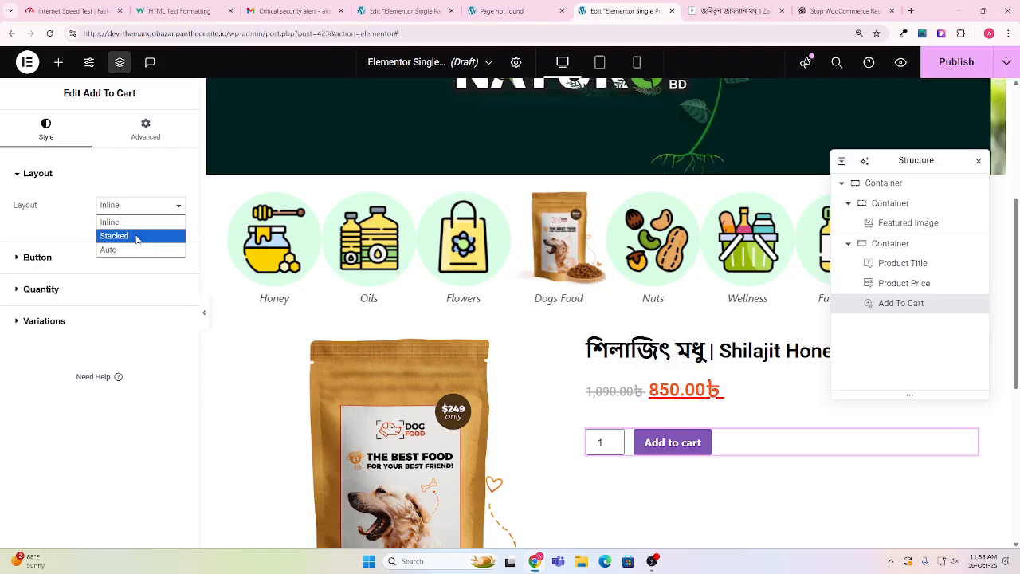
left_click(136, 236)
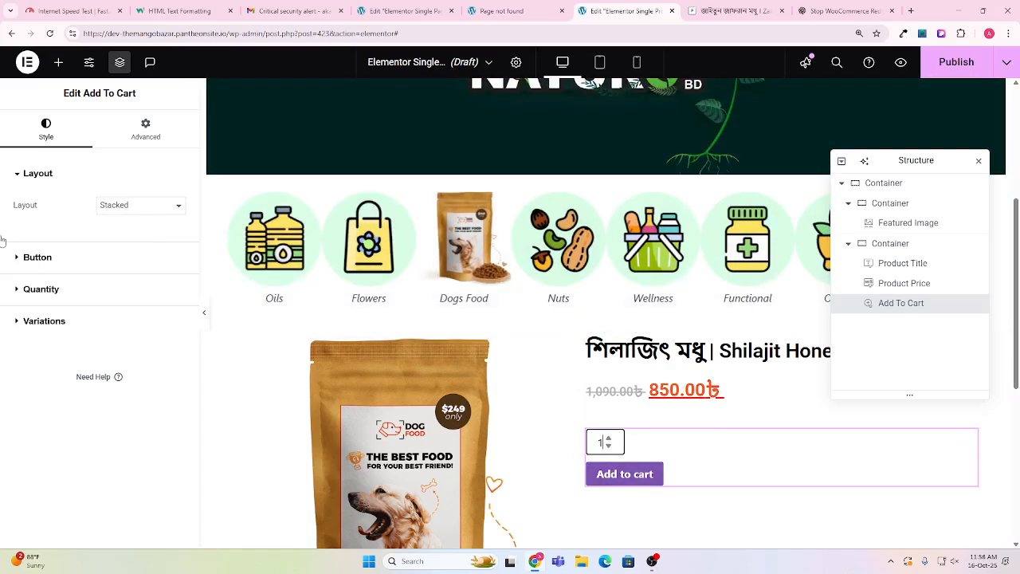
Test the quantity field in the template preview and compare it with the quantity selector on the Naturo product page.
left_click(37, 258)
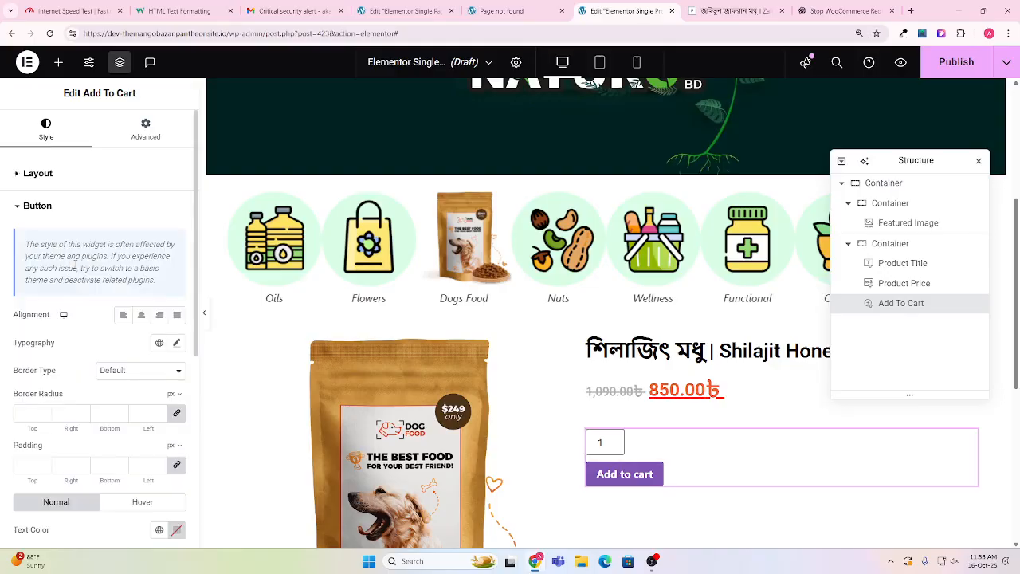
left_click(18, 206)
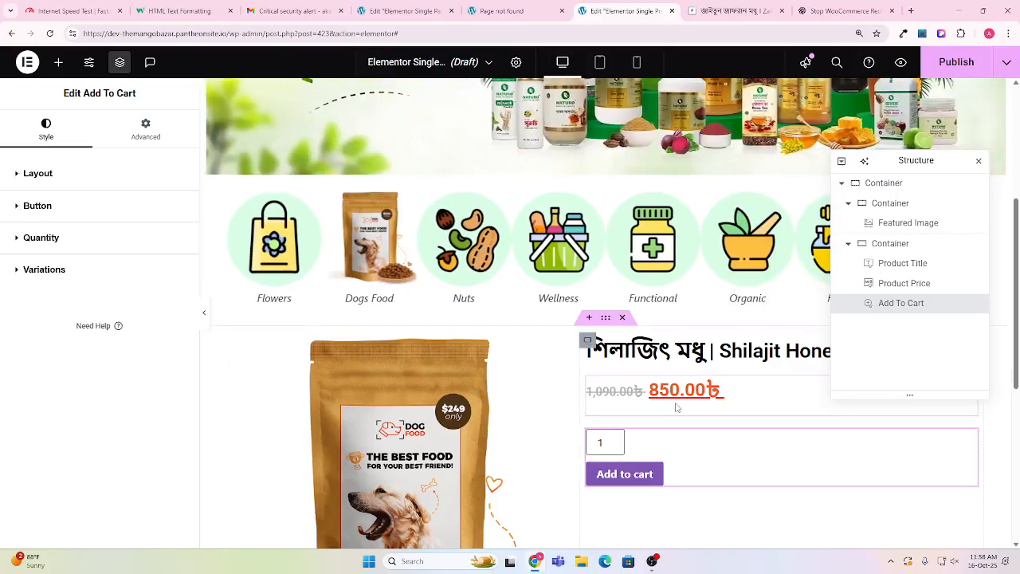
scroll(676, 407, "down", 2)
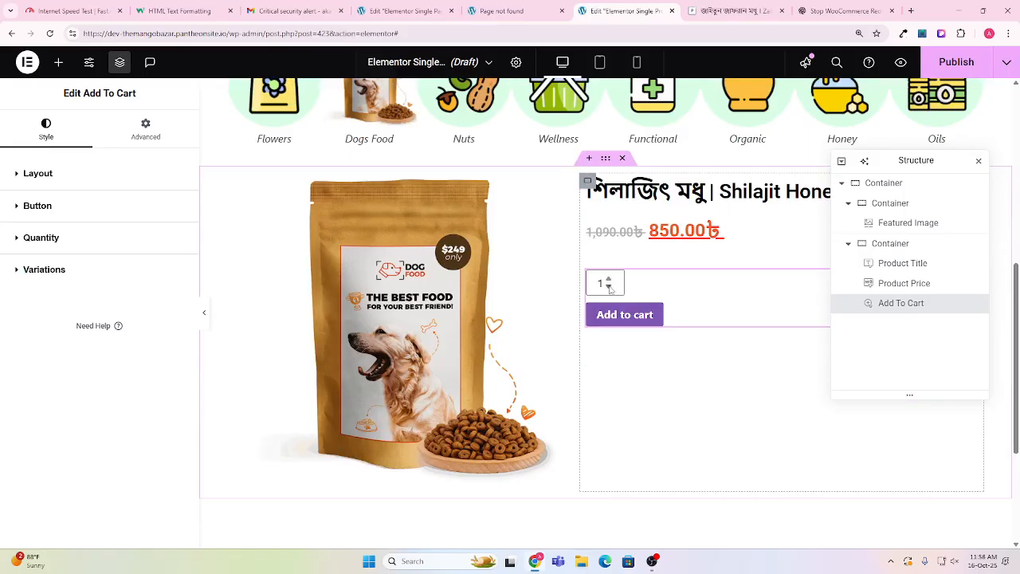
left_click(609, 288)
left_click(609, 287)
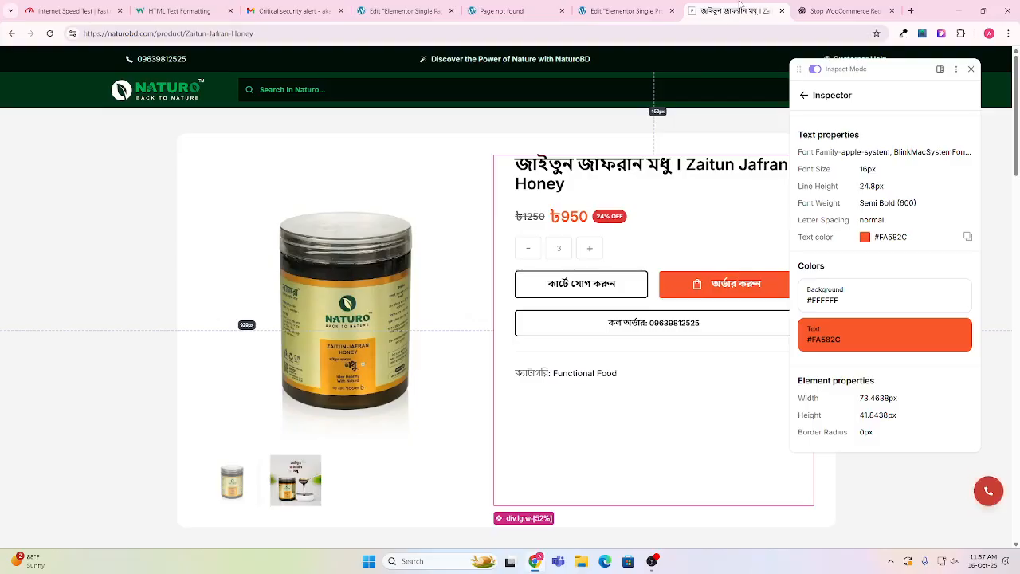
left_click(737, 11)
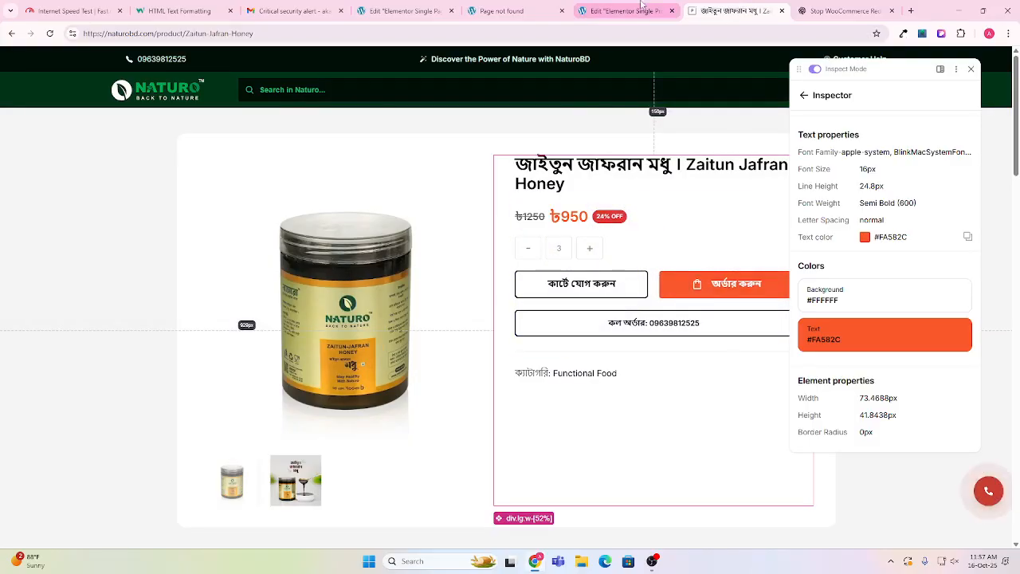
left_click(625, 11)
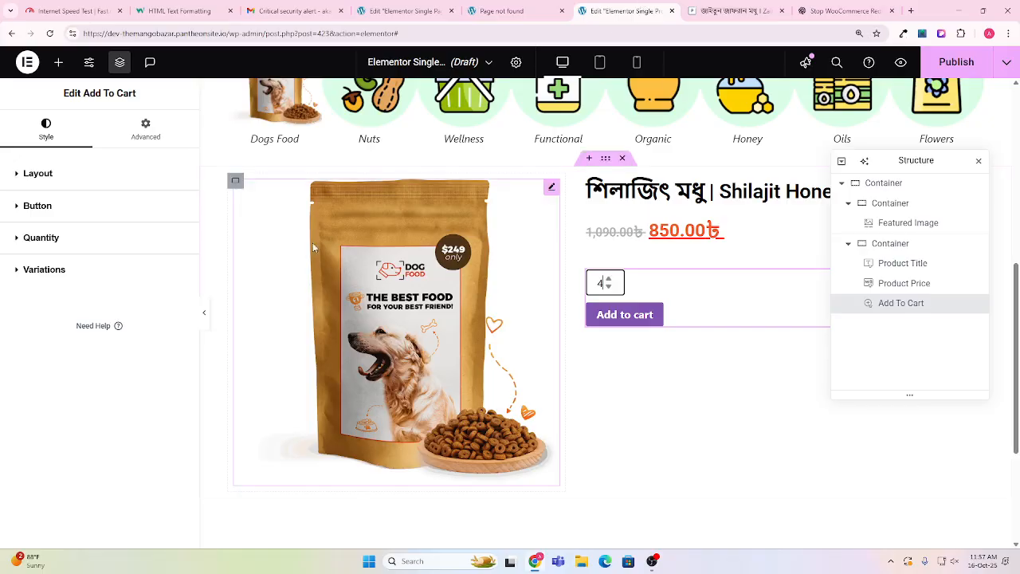
Look through the Add To Cart widget's layout, button and View Cart style settings for quantity selector options.
scroll(343, 232, "up", 1)
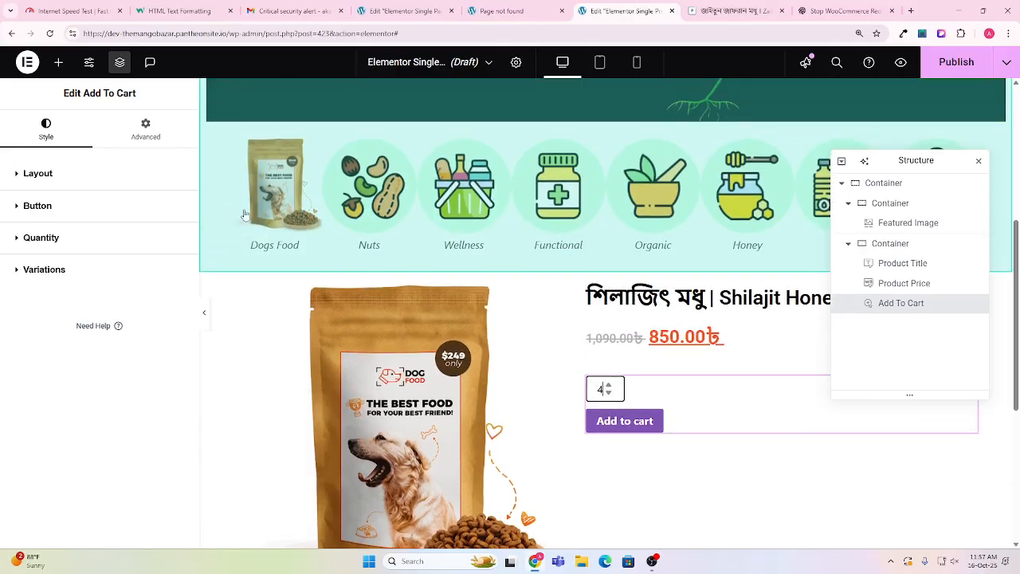
left_click(36, 180)
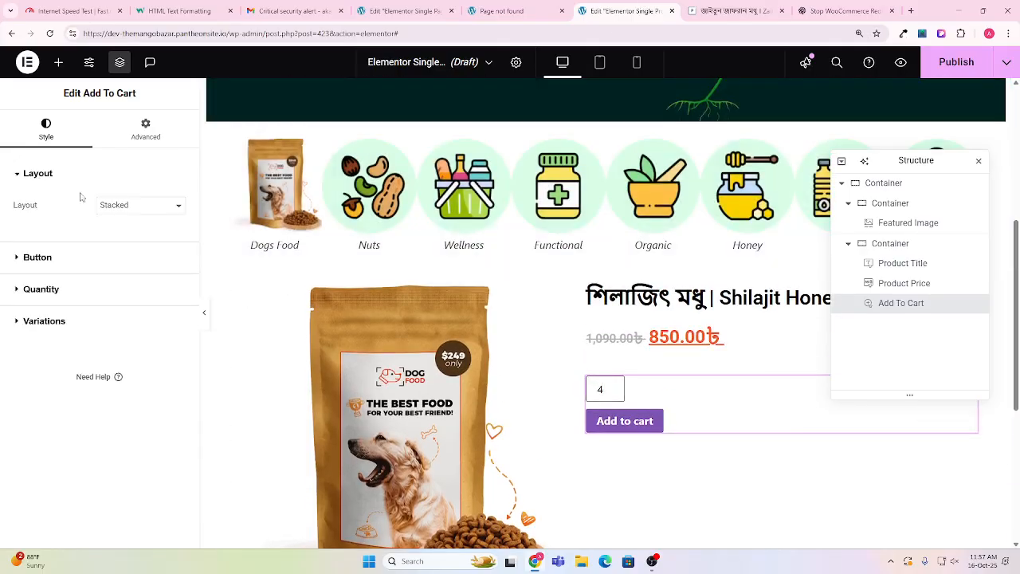
left_click(40, 183)
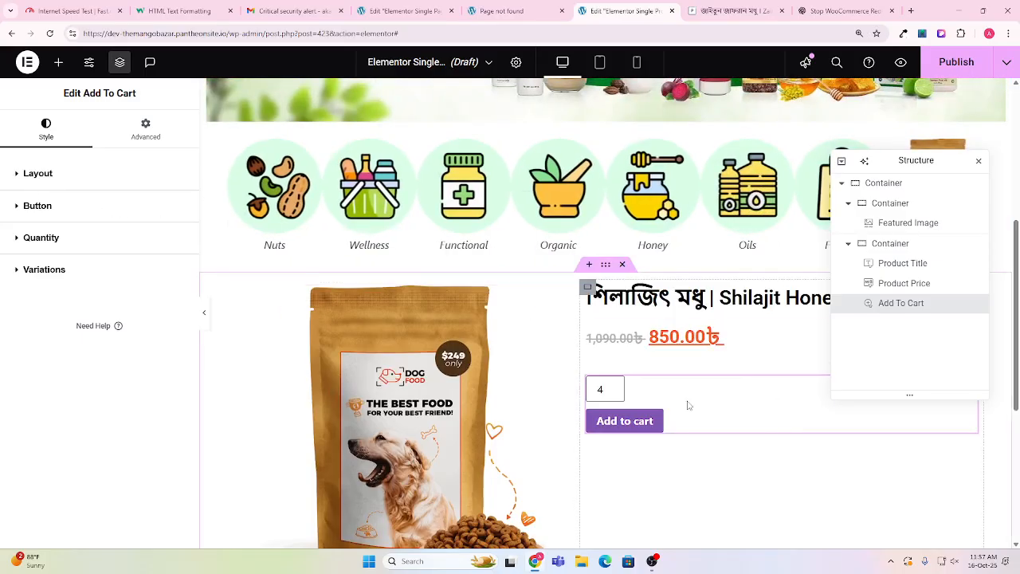
scroll(678, 390, "down", 1)
scroll(672, 380, "up", 1)
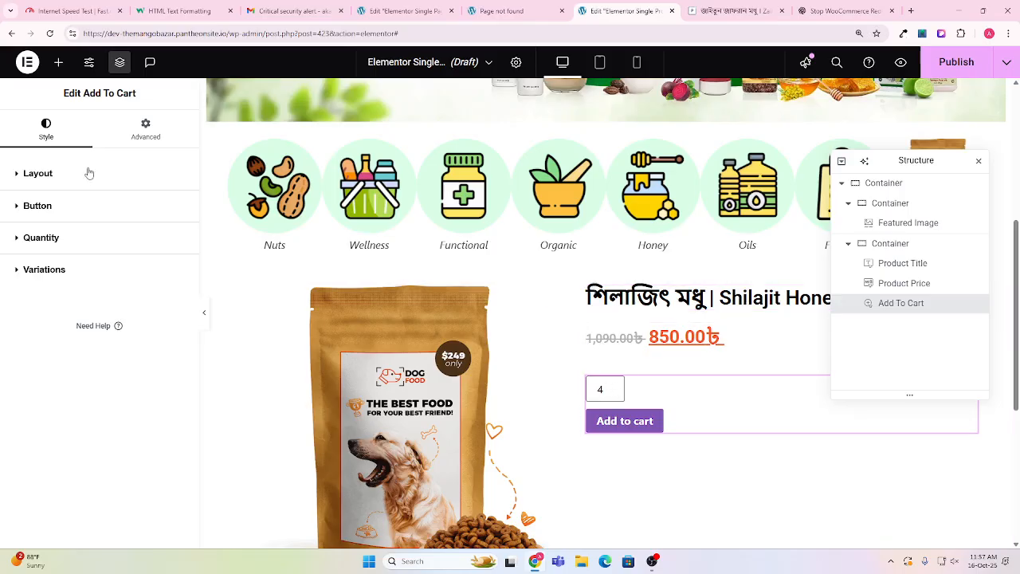
left_click(40, 173)
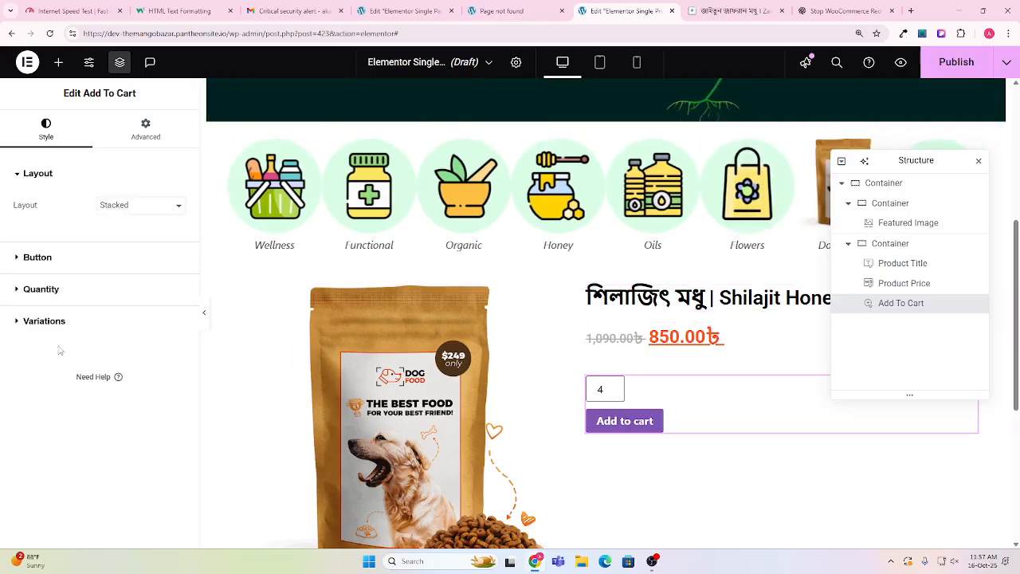
left_click(37, 258)
scroll(211, 307, "down", 1)
scroll(83, 346, "down", 2)
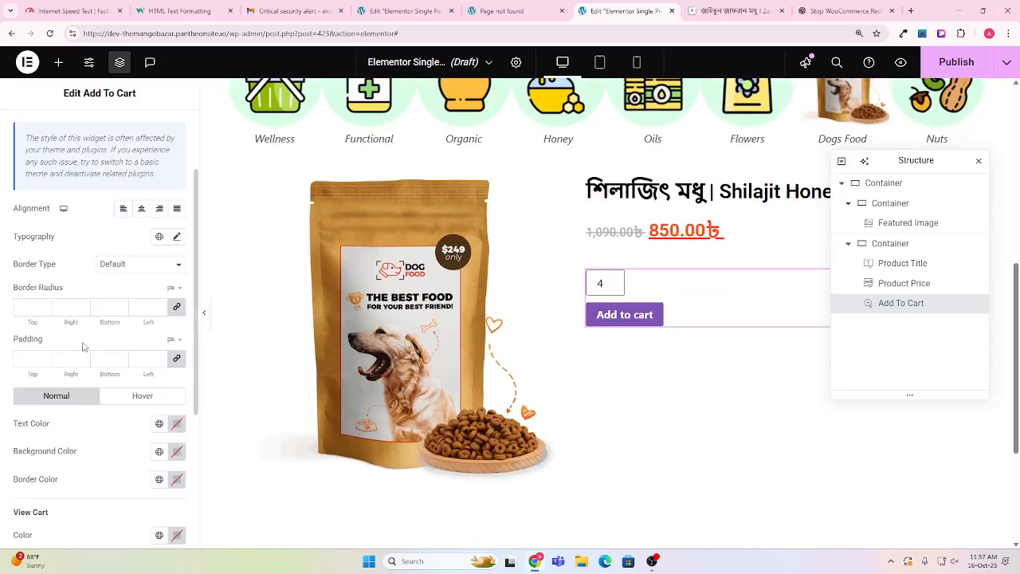
scroll(88, 342, "down", 2)
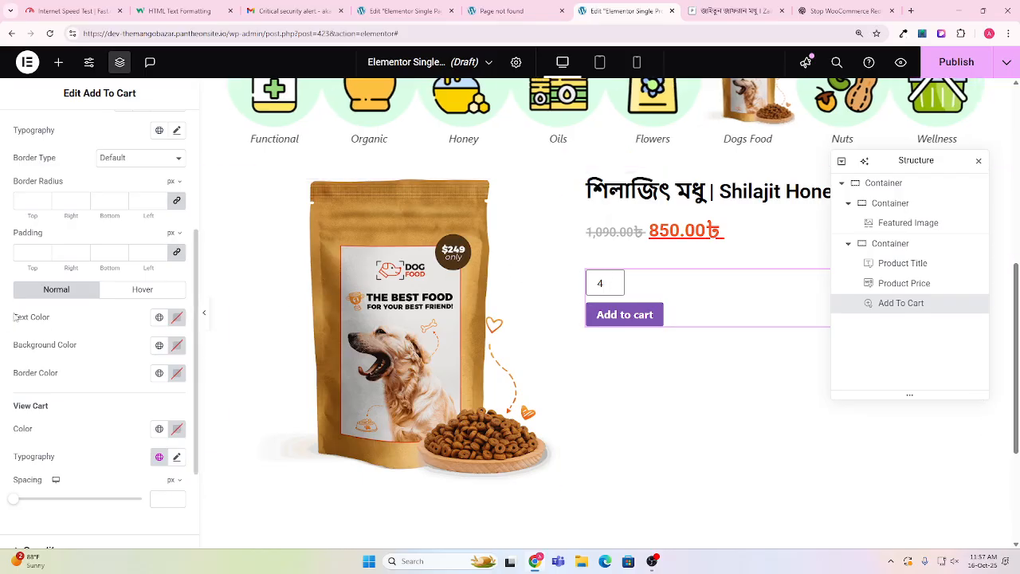
scroll(83, 358, "down", 1)
scroll(92, 352, "down", 1)
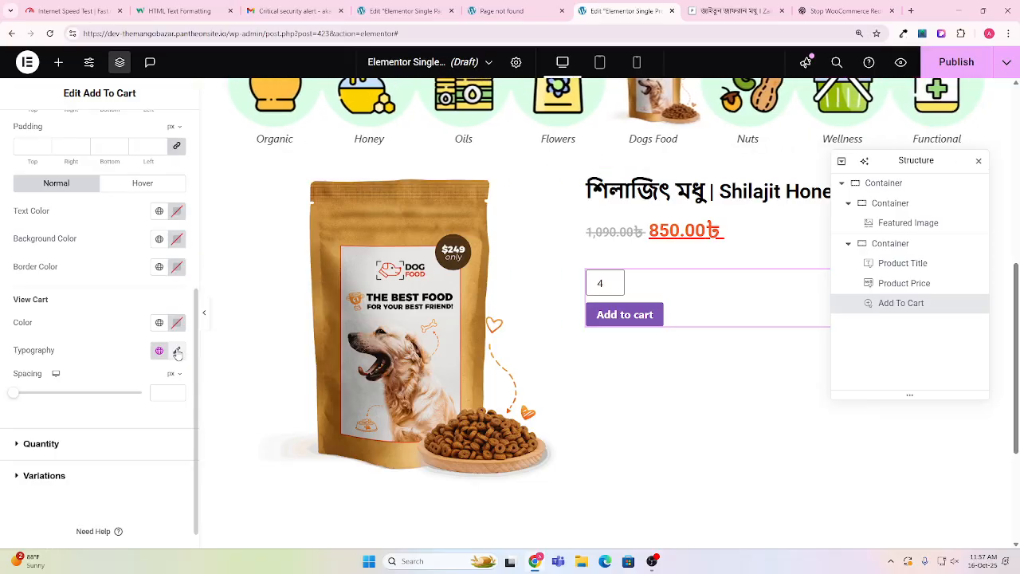
scroll(159, 355, "down", 1)
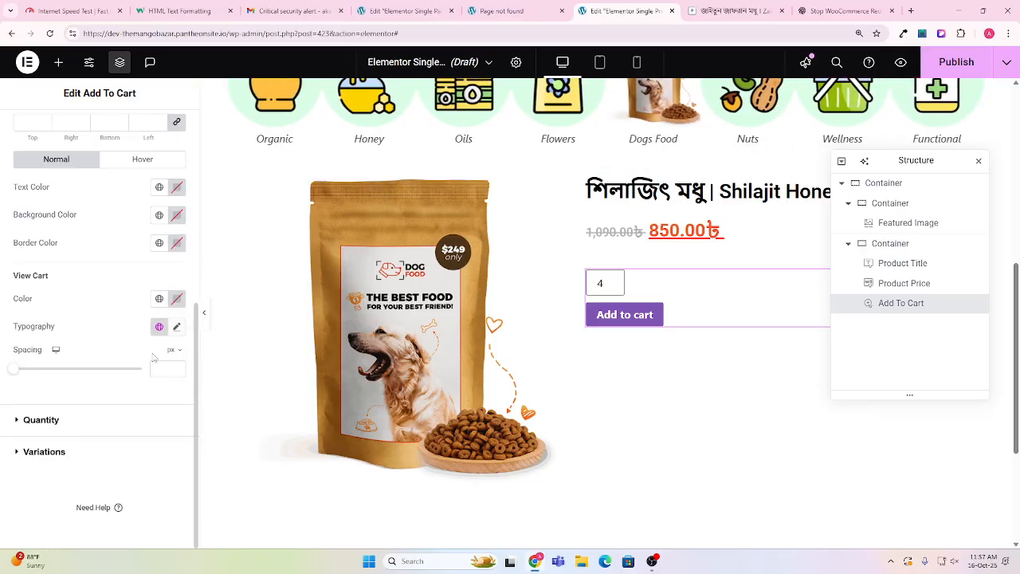
Hide and show the Add To Cart widget's quantity field again, and set the field's border type to Double.
left_click(112, 420)
scroll(114, 374, "down", 3)
scroll(105, 376, "up", 2)
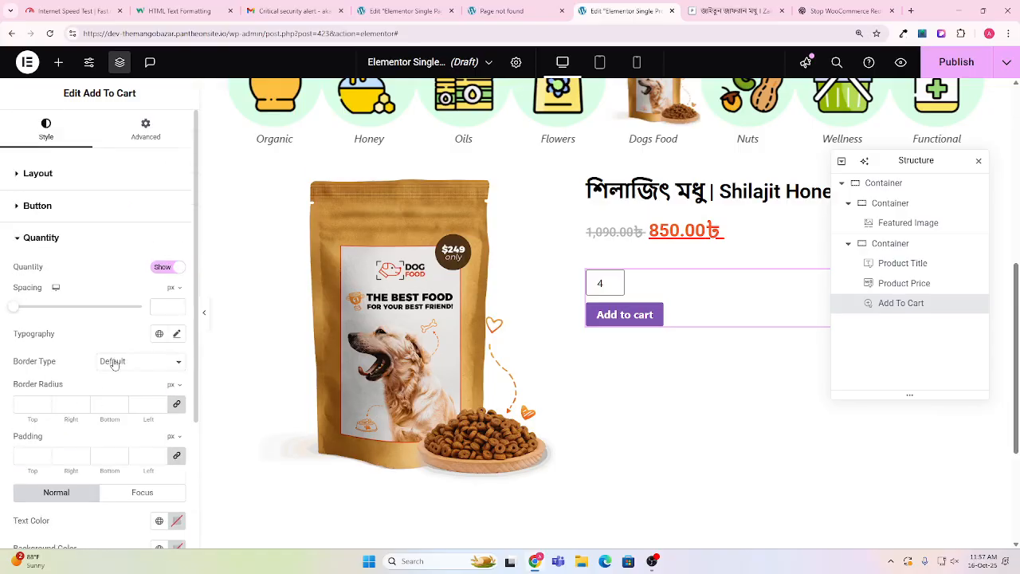
left_click(168, 268)
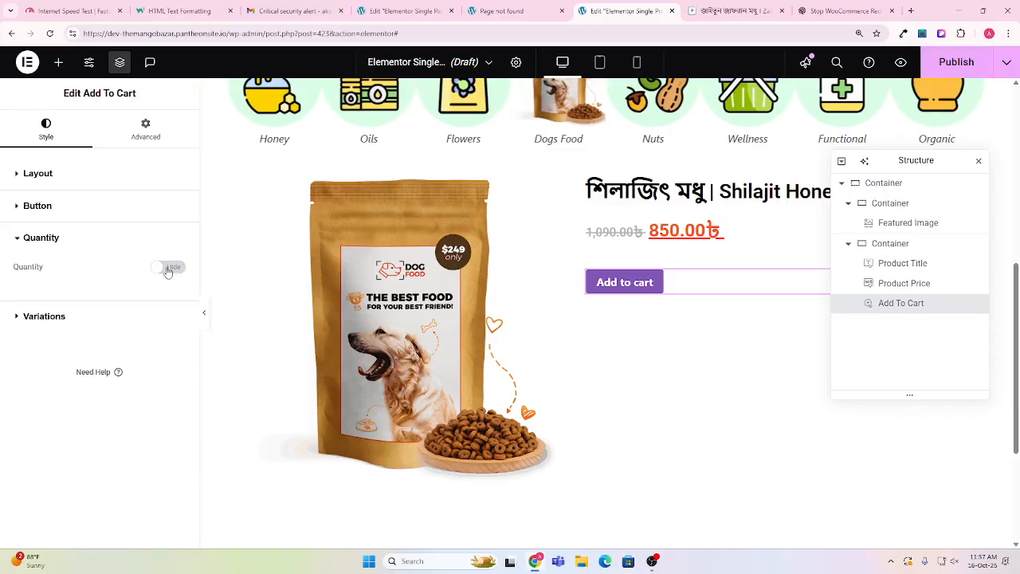
left_click(168, 269)
left_click(115, 363)
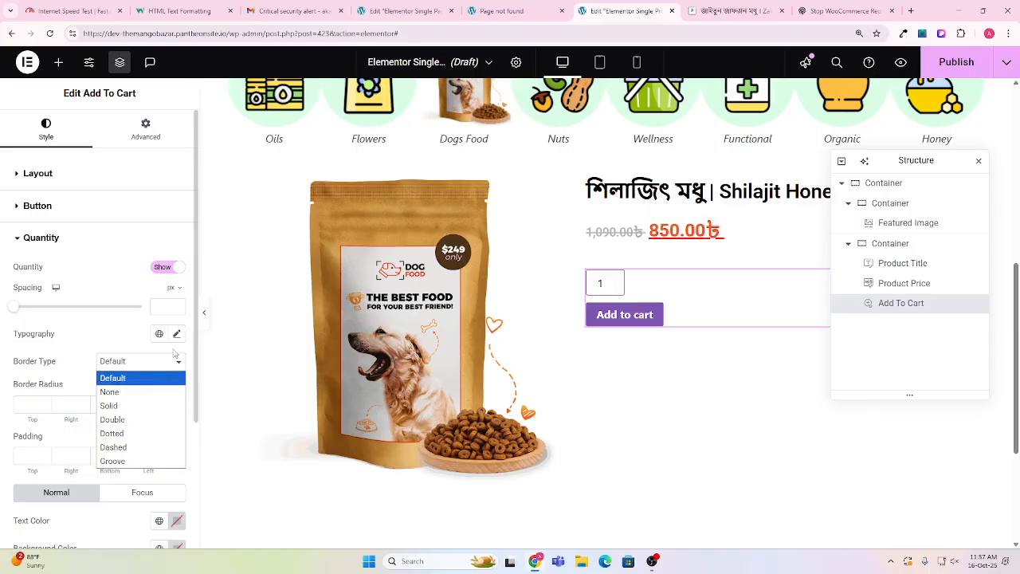
left_click(128, 420)
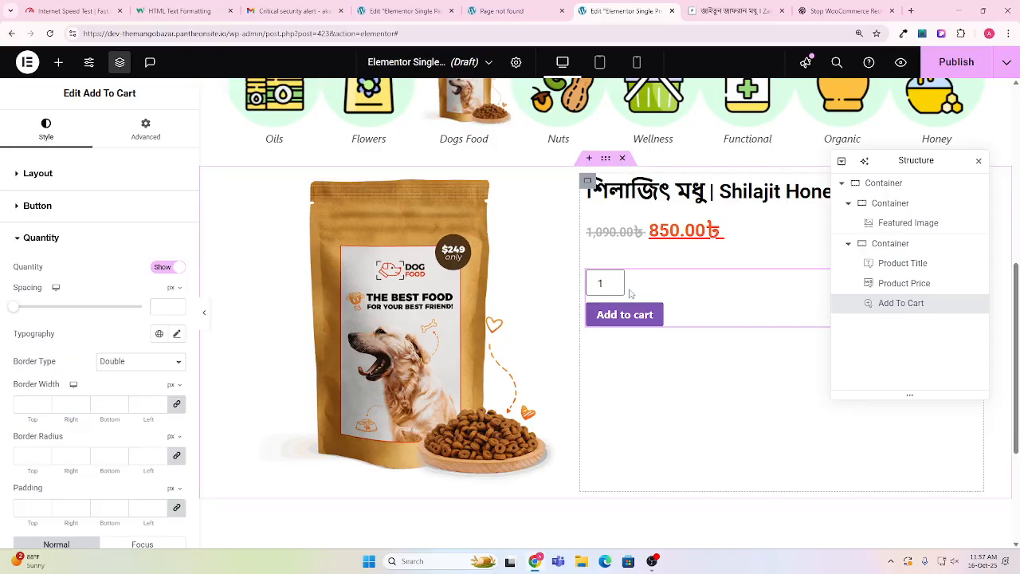
Set the quantity field's border type back to Default and look through its spacing, padding and color settings.
left_click(171, 362)
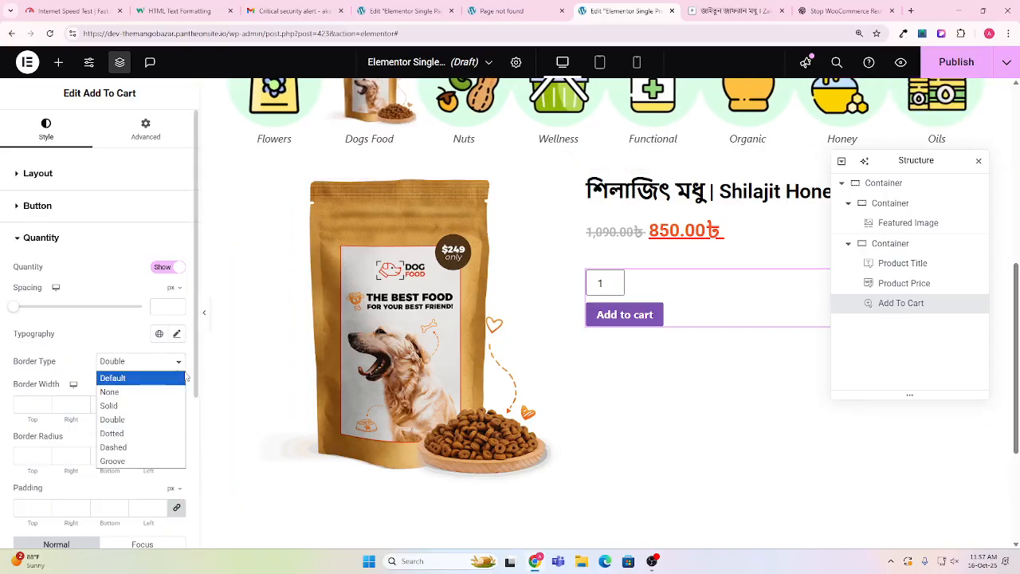
left_click(166, 387)
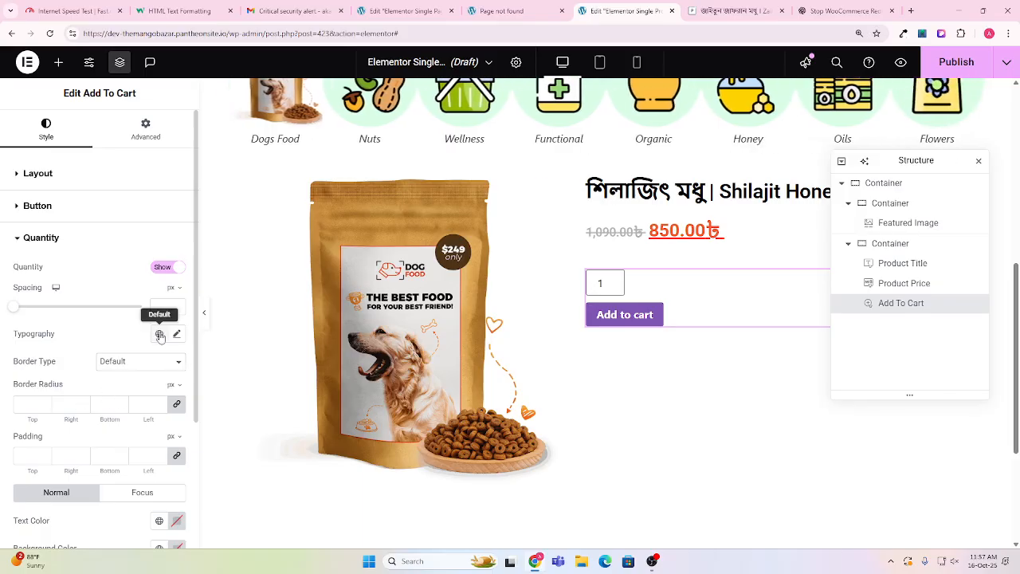
scroll(112, 392, "down", 1)
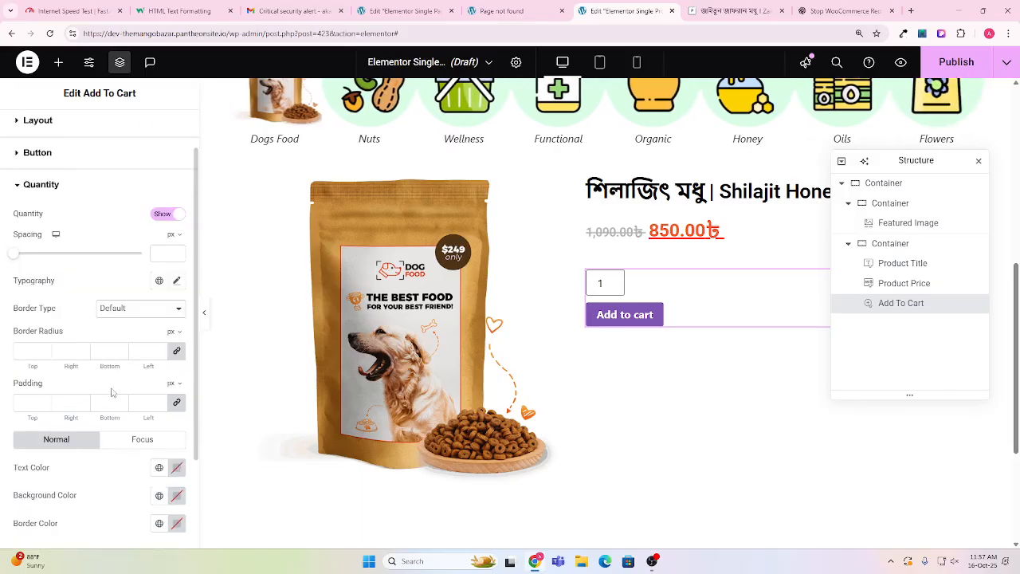
scroll(112, 394, "down", 1)
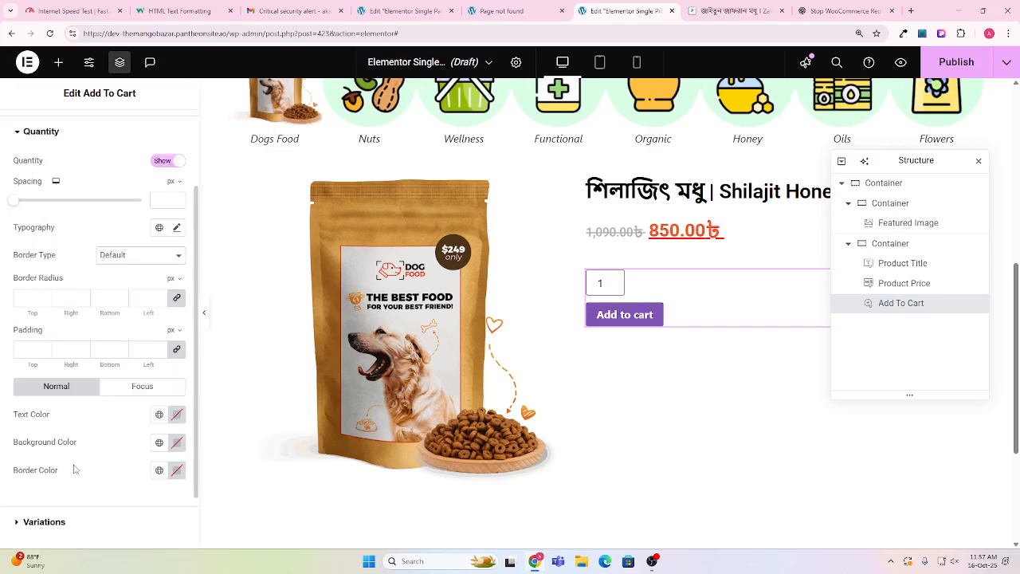
scroll(112, 470, "down", 1)
scroll(150, 466, "down", 1)
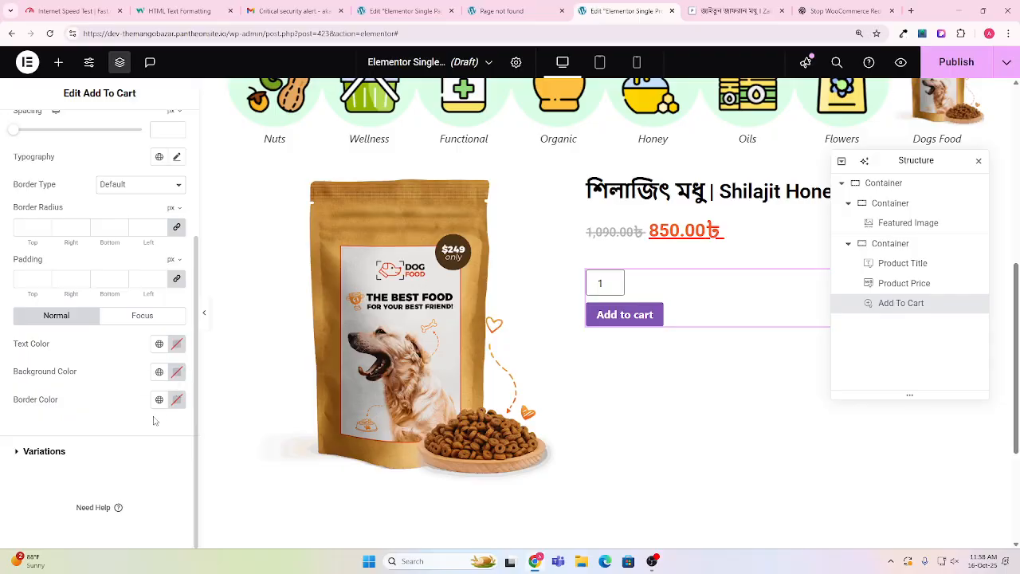
scroll(115, 357, "up", 2)
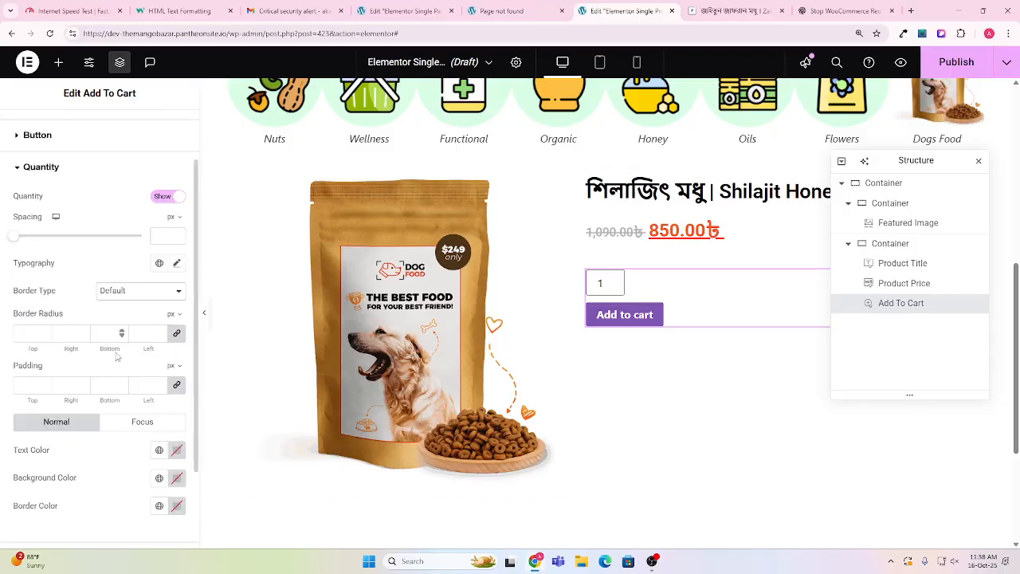
scroll(115, 354, "up", 2)
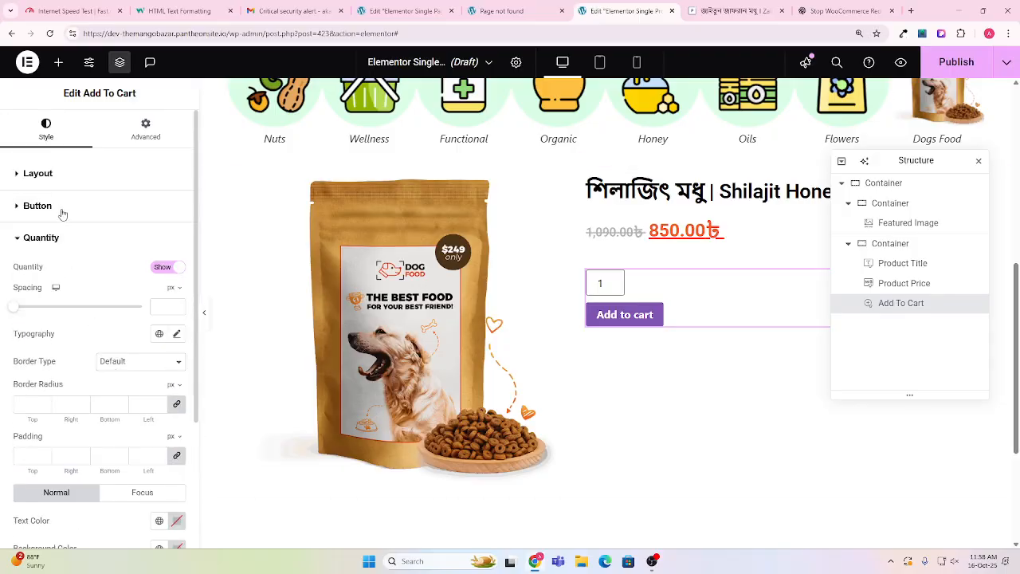
Try a muted red #A45353 background on the Add to cart button with its opacity reduced to zero, checking the Naturo page for reference.
left_click(60, 209)
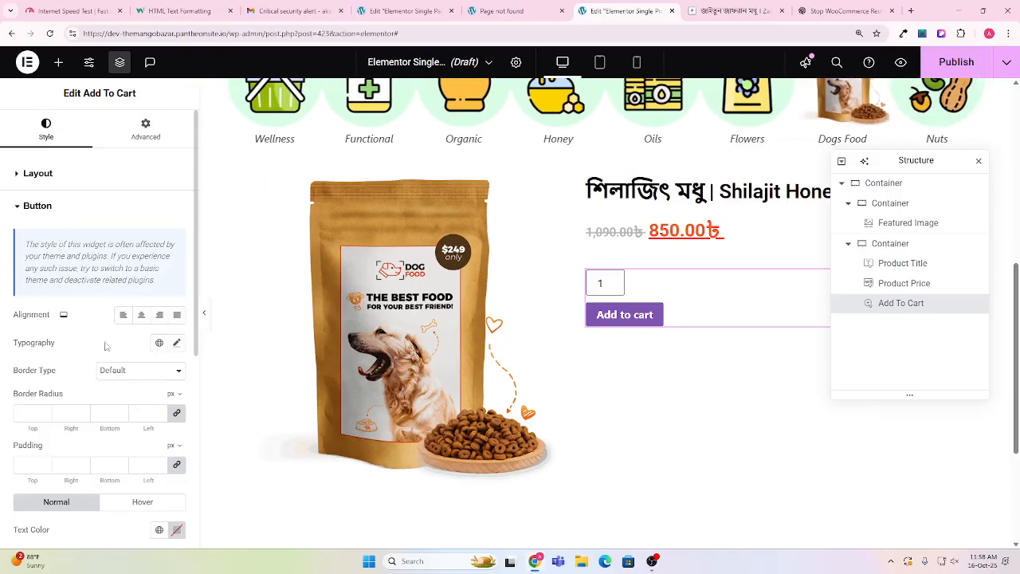
left_click(128, 370)
left_click(82, 375)
scroll(111, 381, "down", 3)
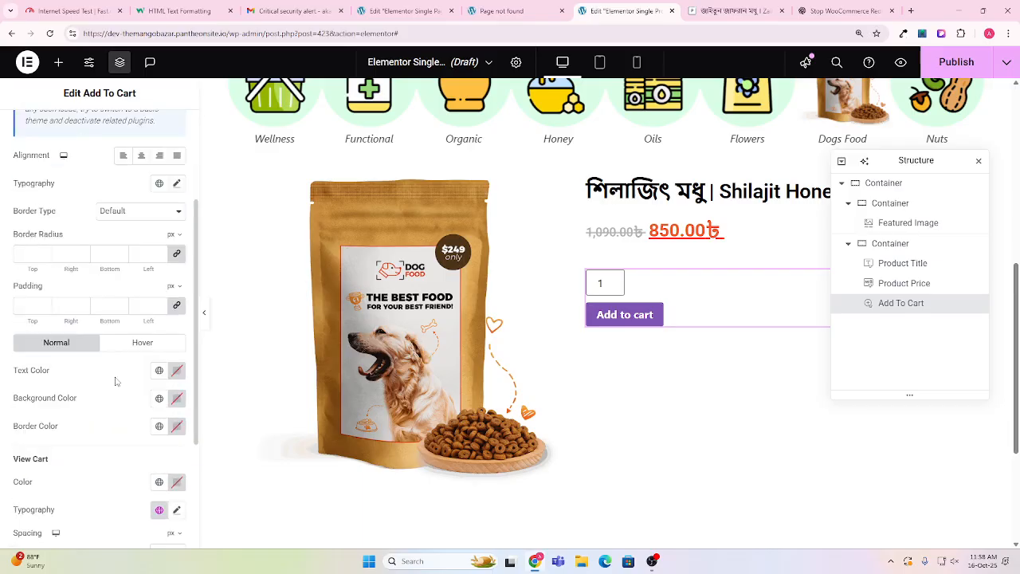
scroll(114, 381, "down", 1)
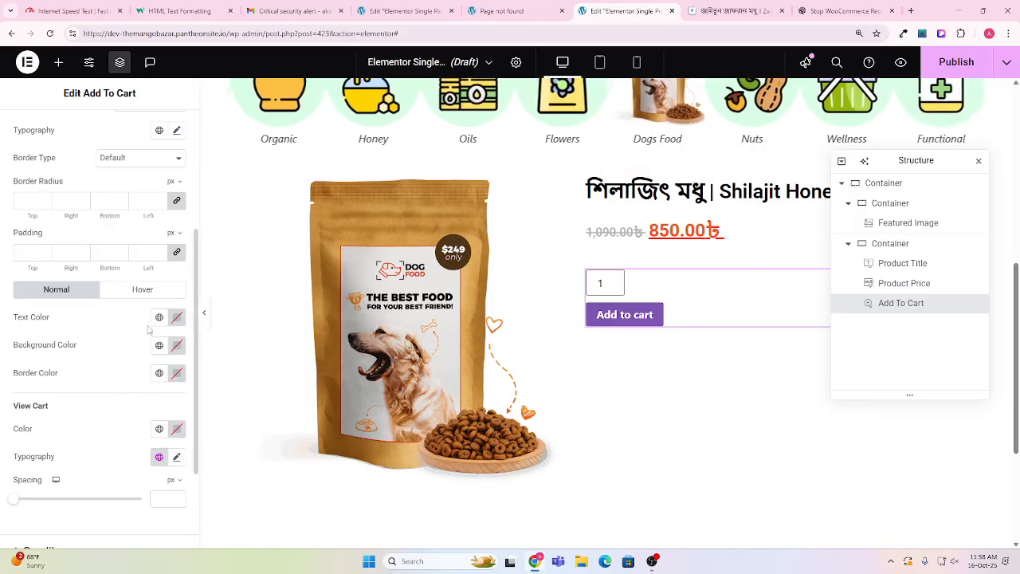
left_click(179, 345)
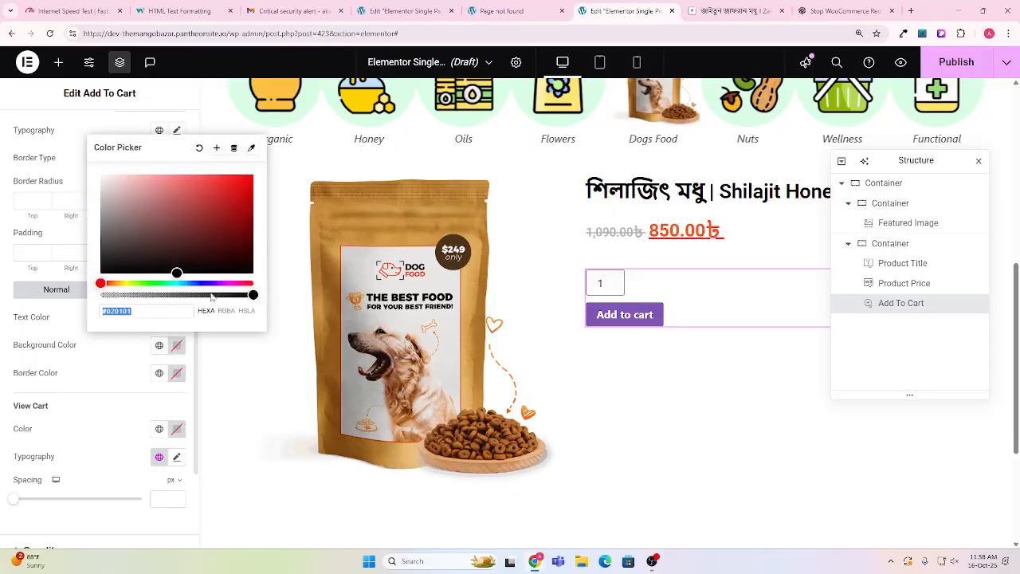
left_click_drag(180, 271, 177, 209)
left_click(721, 11)
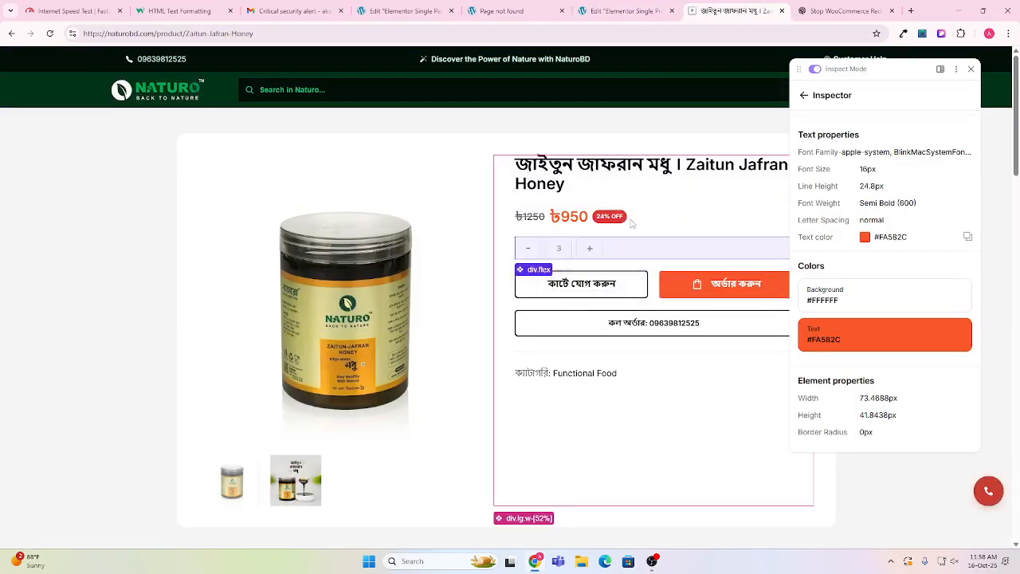
left_click(626, 11)
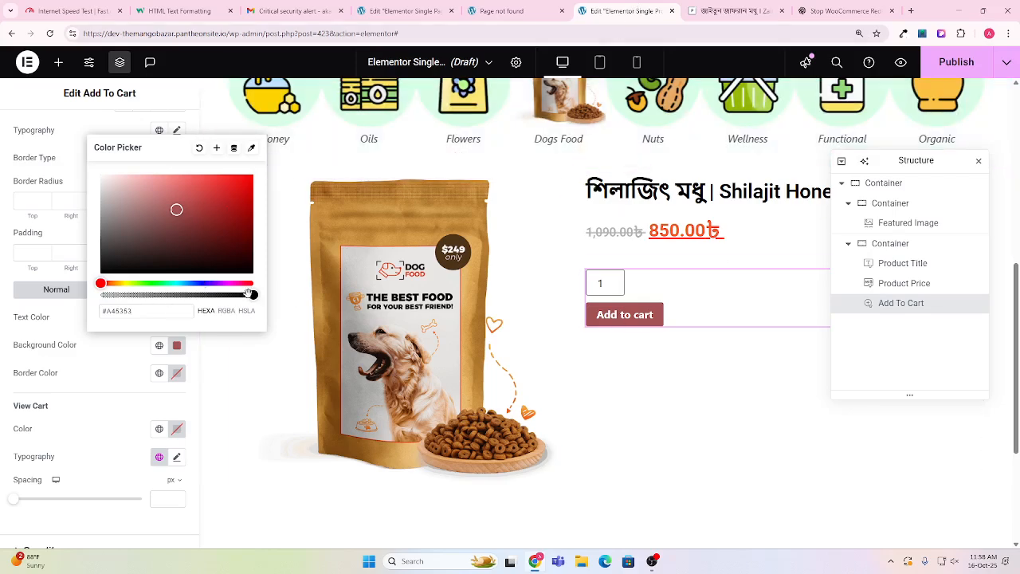
left_click_drag(250, 295, 97, 295)
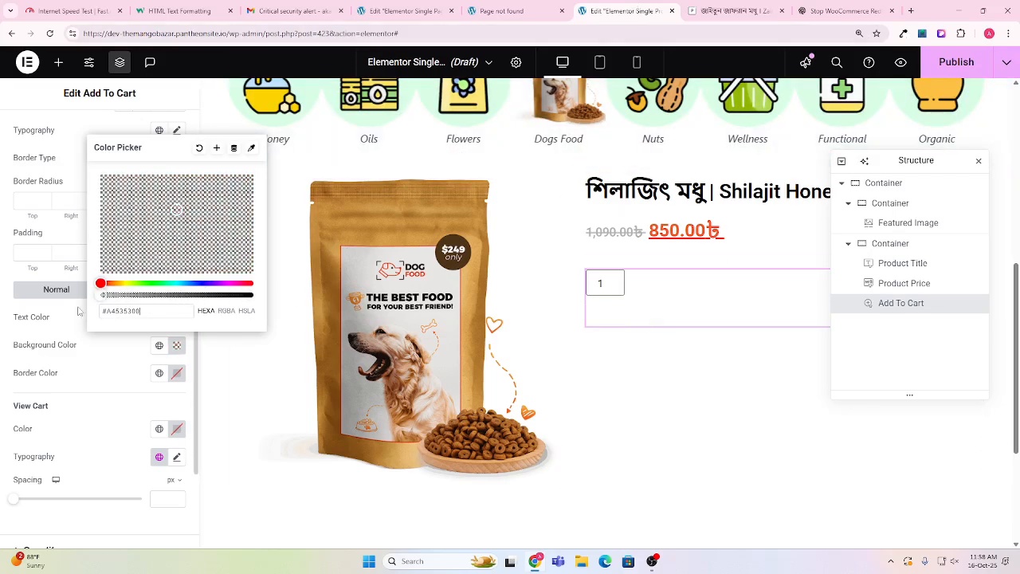
mouse_move(99, 295)
left_mouse_down()
mouse_move(118, 298)
mouse_move(99, 307)
mouse_move(132, 297)
mouse_move(100, 297)
left_mouse_up()
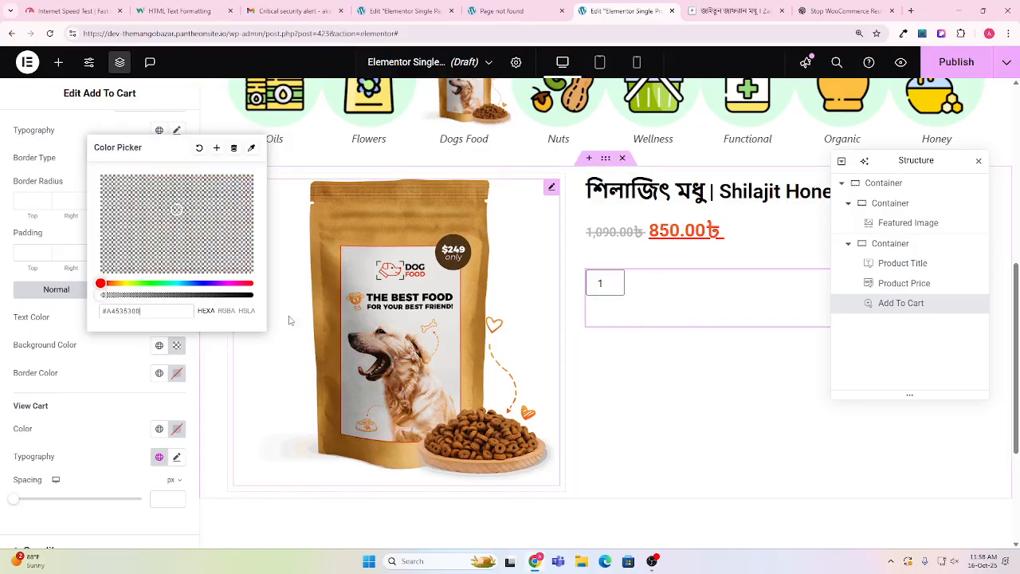
left_click(85, 329)
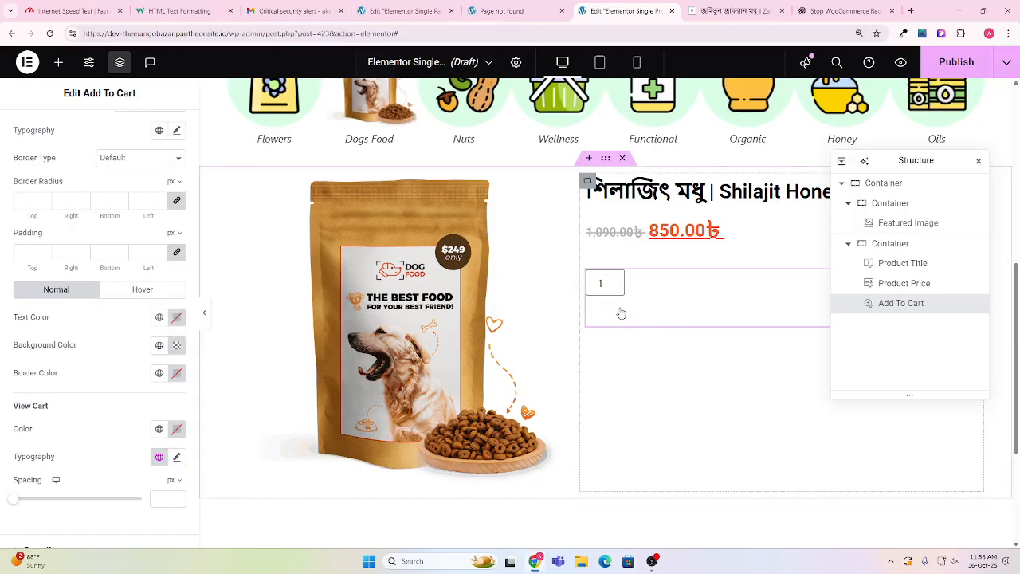
Set the Add to cart button's border color to near-black.
left_click(177, 373)
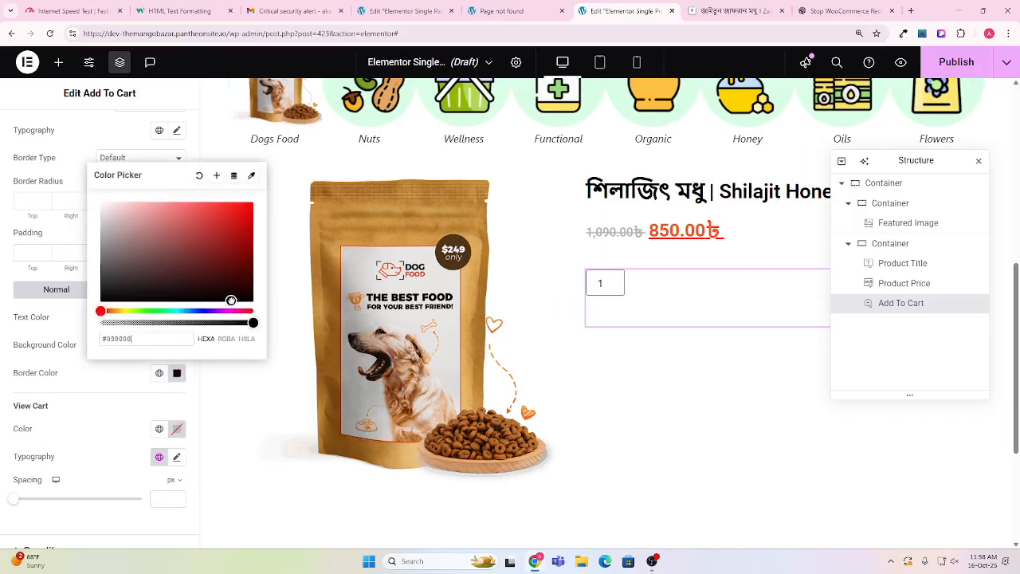
left_click(52, 326)
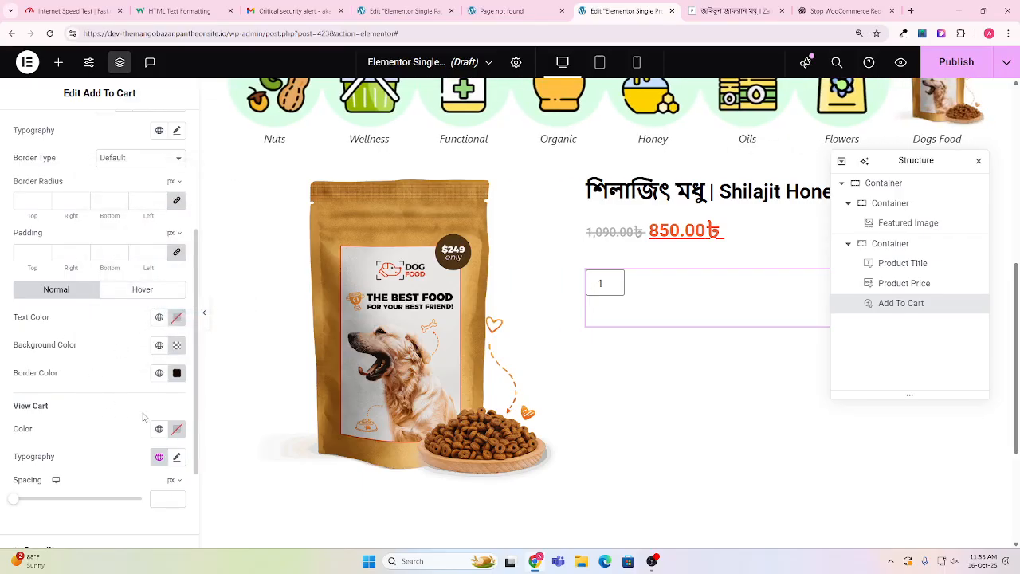
scroll(144, 416, "down", 1)
left_click(177, 319)
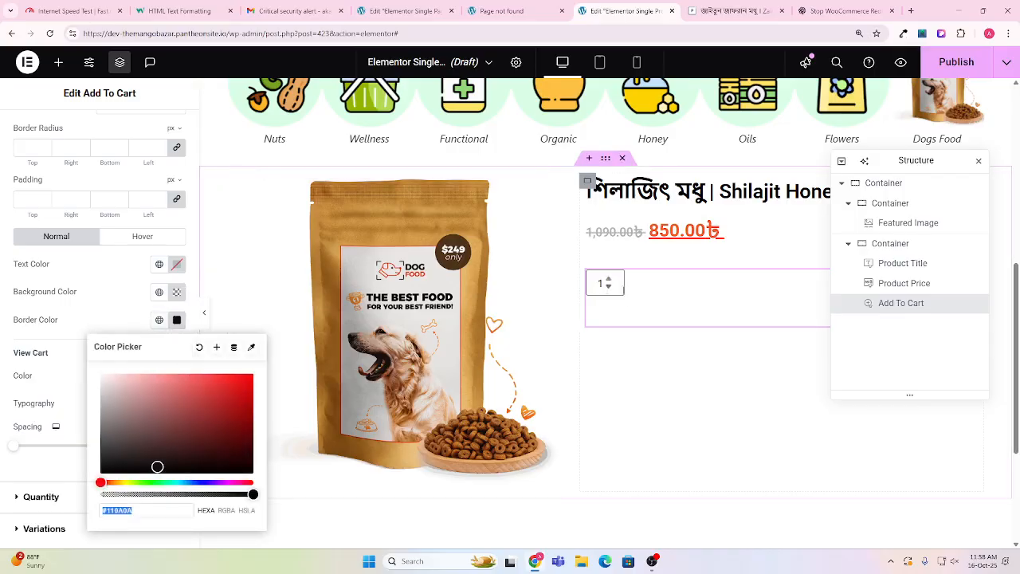
left_click(69, 295)
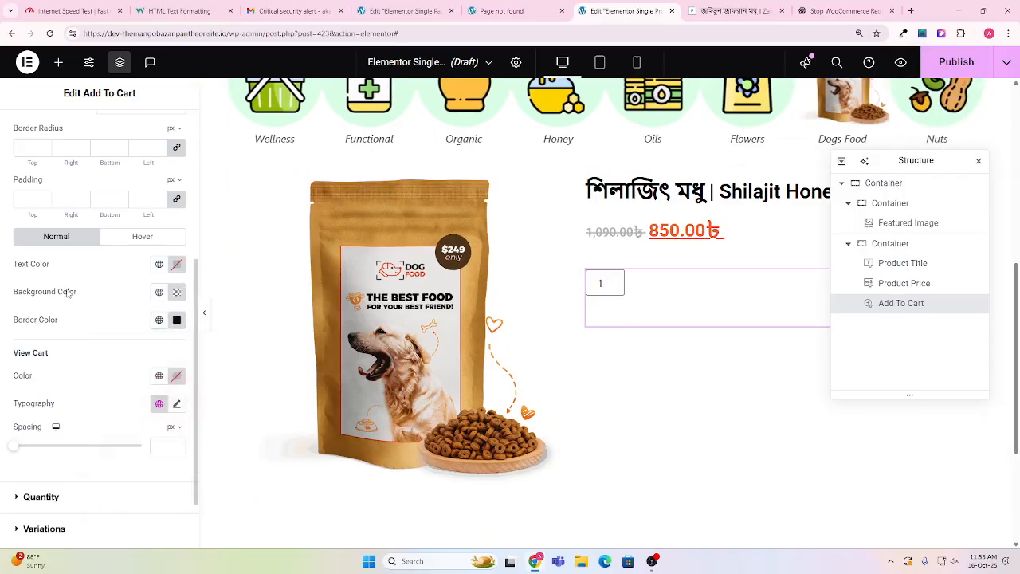
Set the Add to cart button's text color to a dark reddish brown, comparing it with the button on the Naturo product page.
scroll(92, 324, "up", 1)
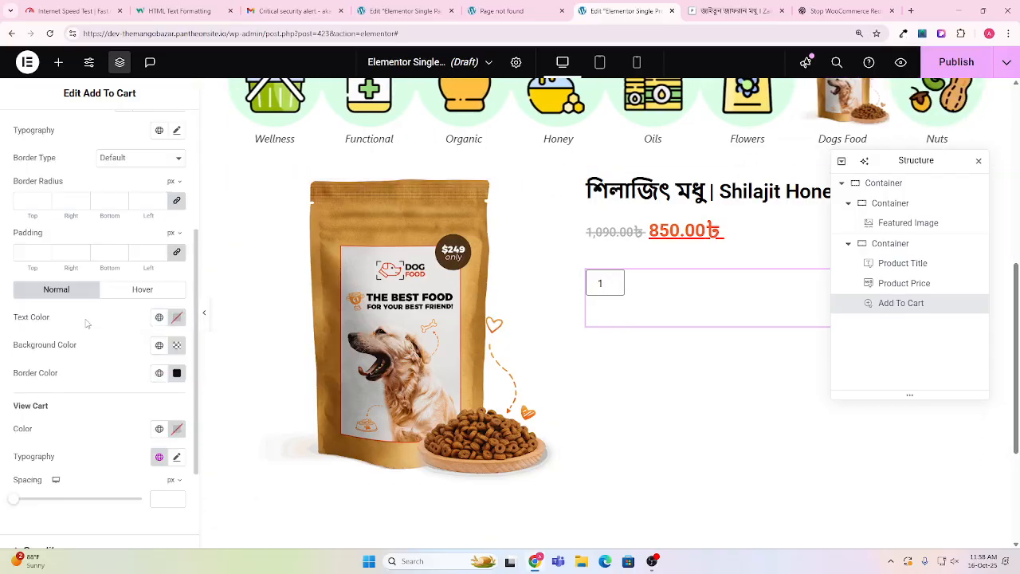
left_click(176, 322)
left_click_drag(177, 469, 236, 456)
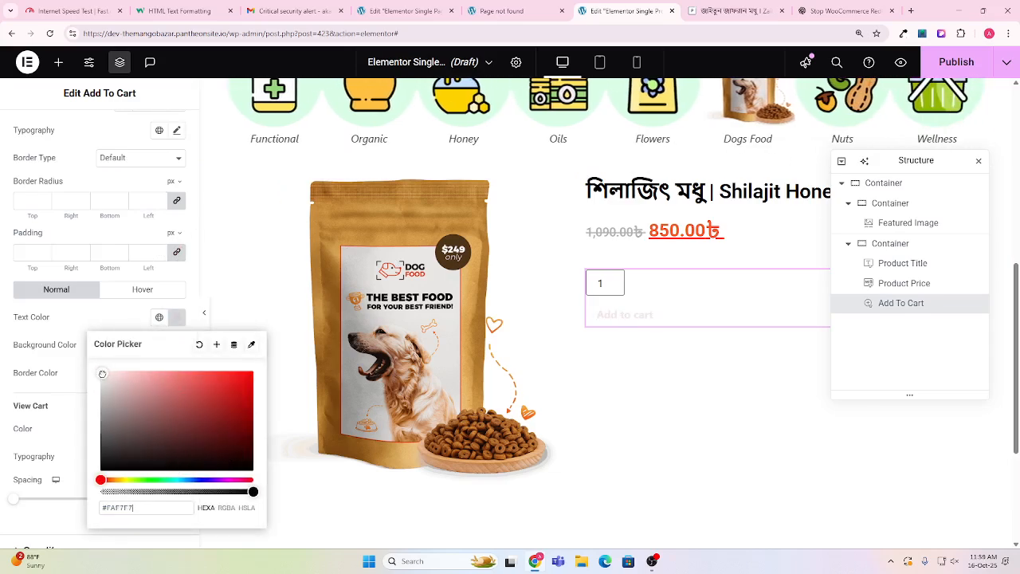
left_click(734, 10)
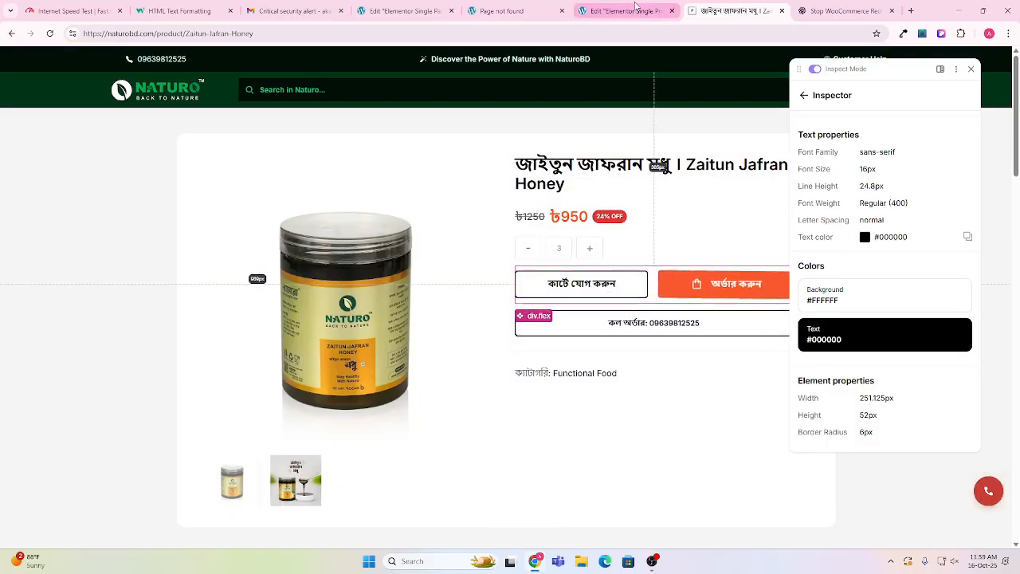
left_click(666, 8)
left_click(49, 325)
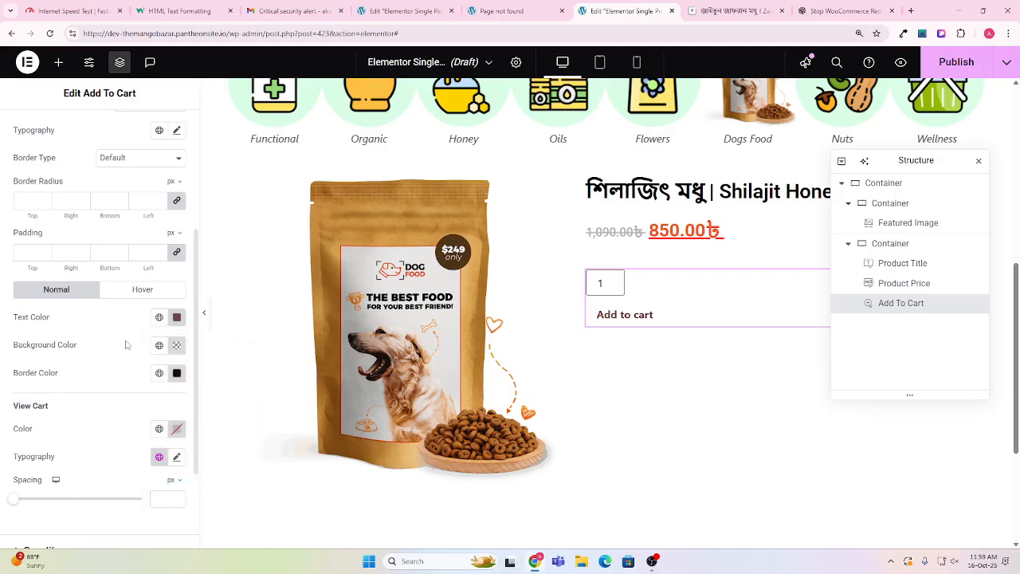
Change the Add to cart button's background color to the nearly transparent dark grey #0A0A0A1C.
left_click(177, 344)
mouse_move(103, 295)
left_mouse_down()
mouse_move(132, 296)
mouse_move(102, 297)
left_mouse_up()
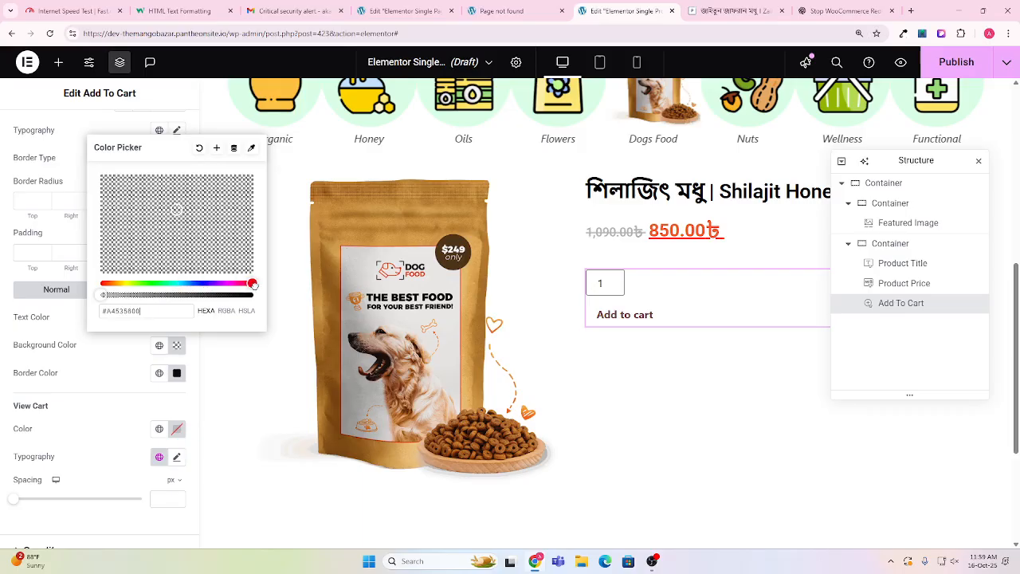
left_click_drag(180, 285, 212, 295)
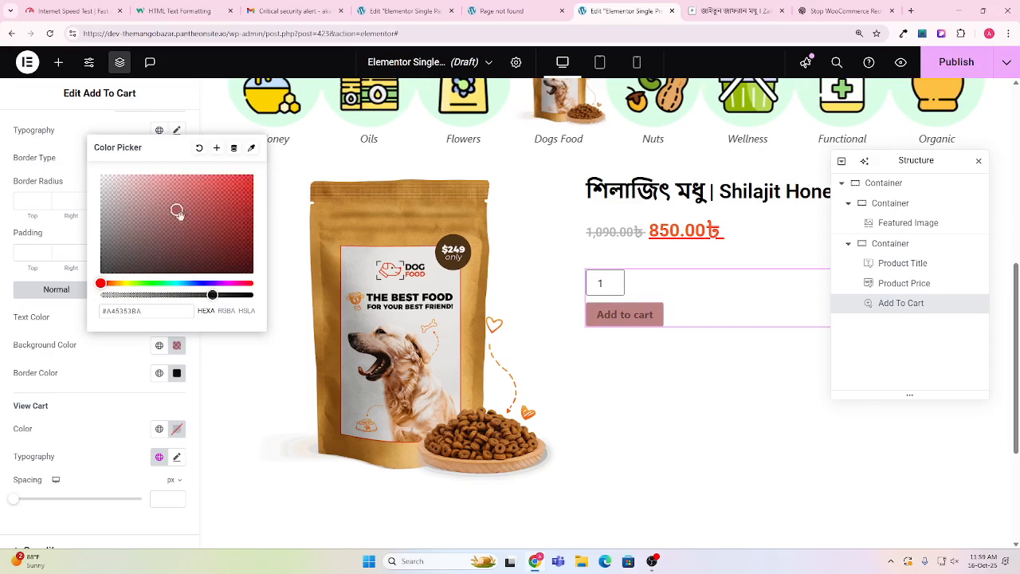
left_click_drag(177, 211, 105, 284)
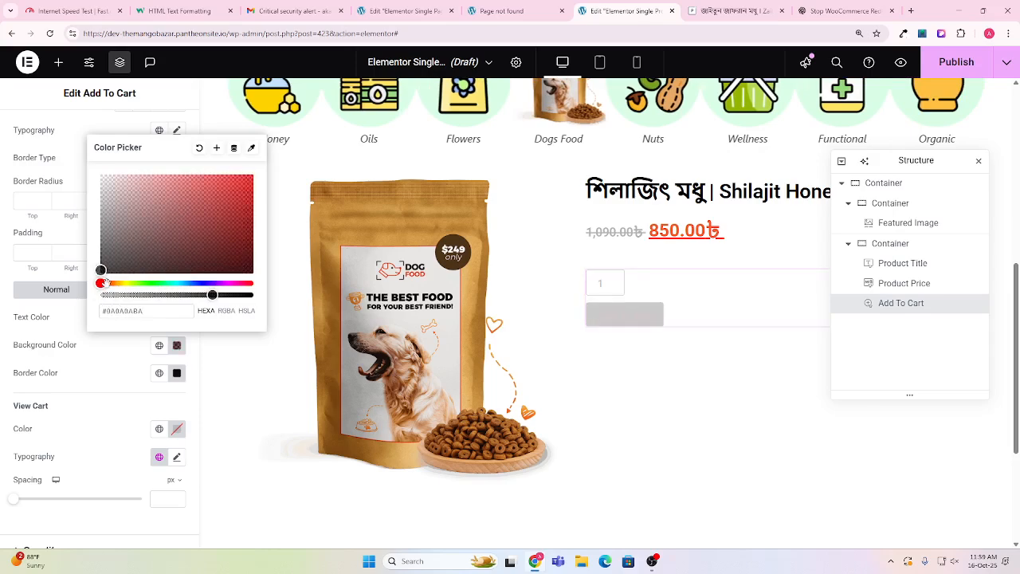
left_click_drag(212, 295, 112, 311)
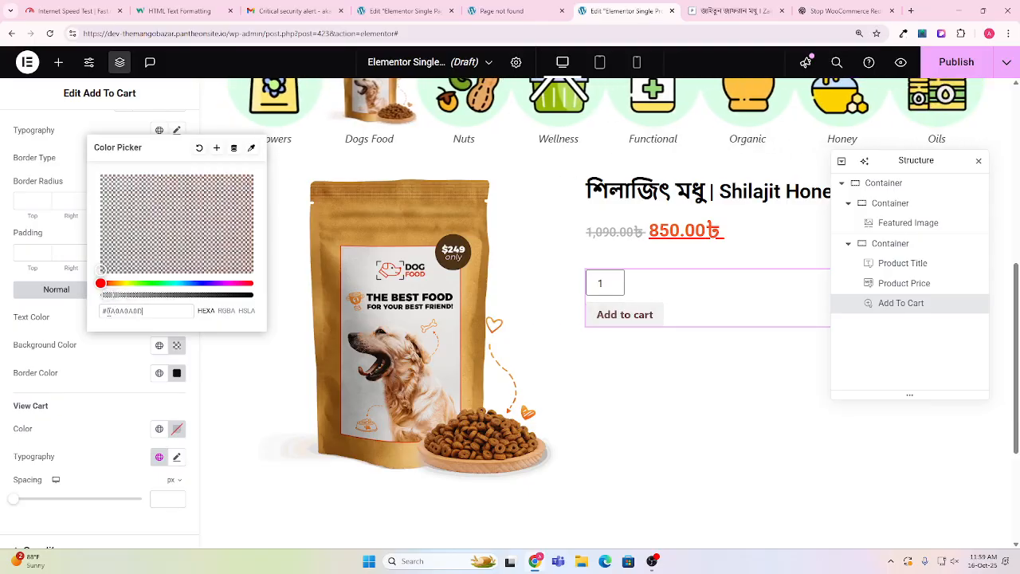
mouse_move(103, 309)
left_mouse_down()
mouse_move(145, 314)
mouse_move(117, 315)
left_mouse_up()
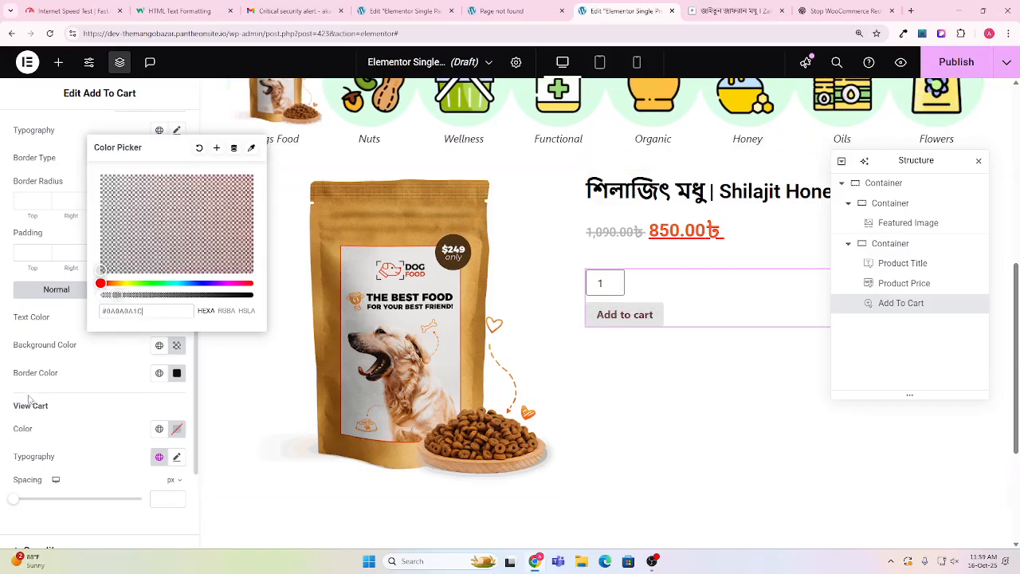
left_click(37, 373)
Check the Add To Cart widget's quantity settings once more and review the quantity field and button in the template preview.
scroll(86, 383, "down", 4)
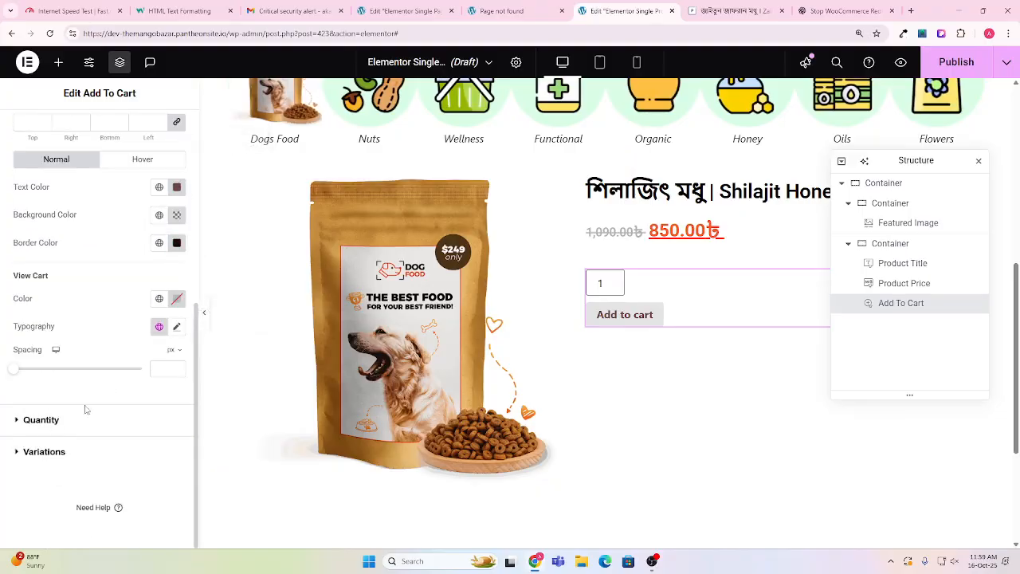
left_click(41, 420)
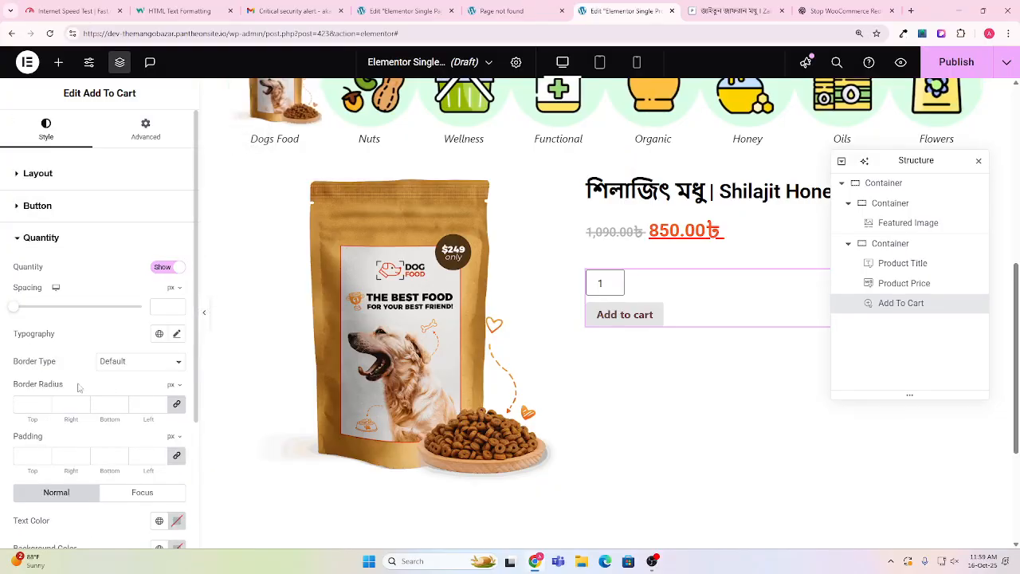
left_click(16, 246)
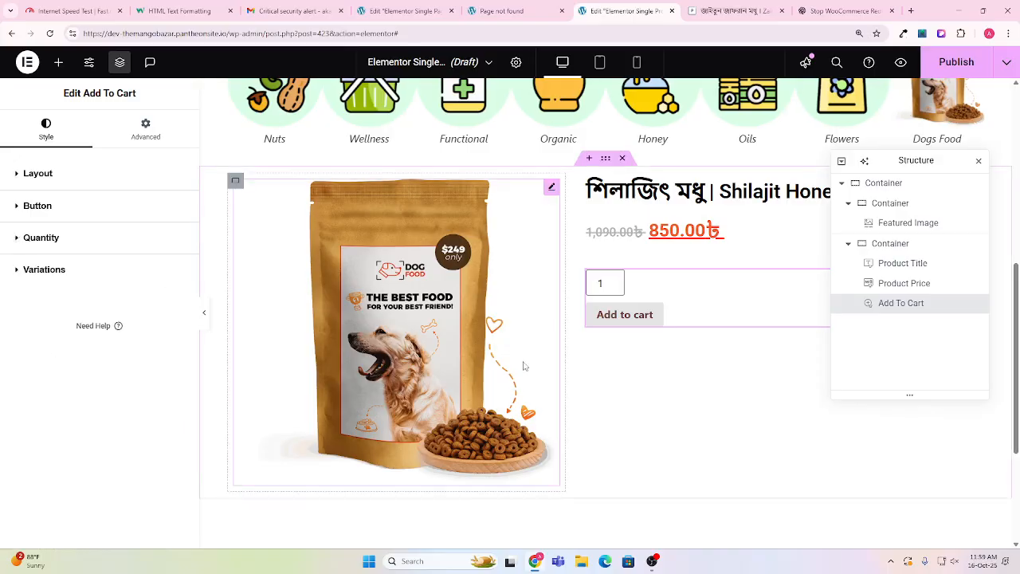
scroll(558, 319, "up", 1)
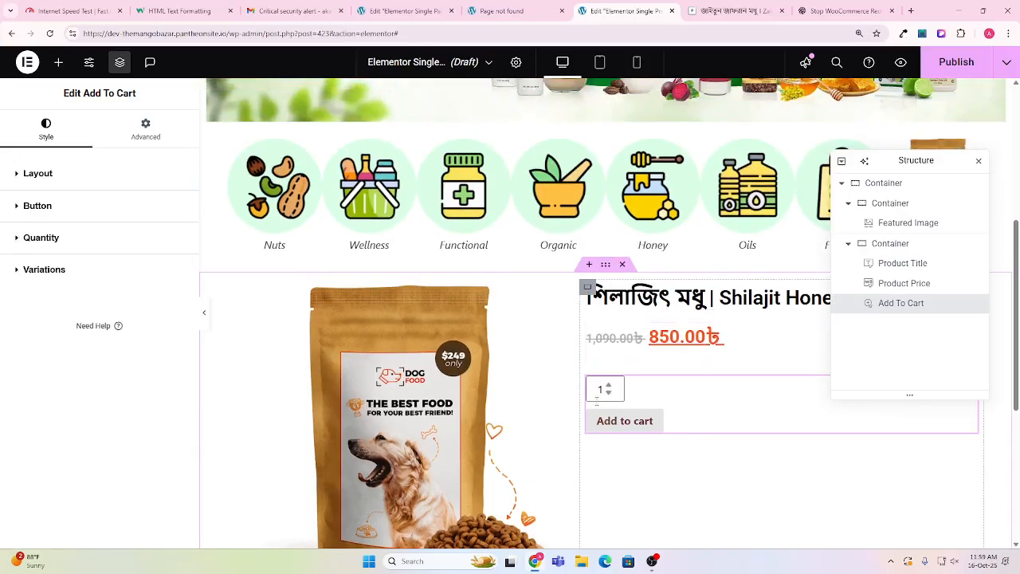
scroll(652, 369, "down", 1)
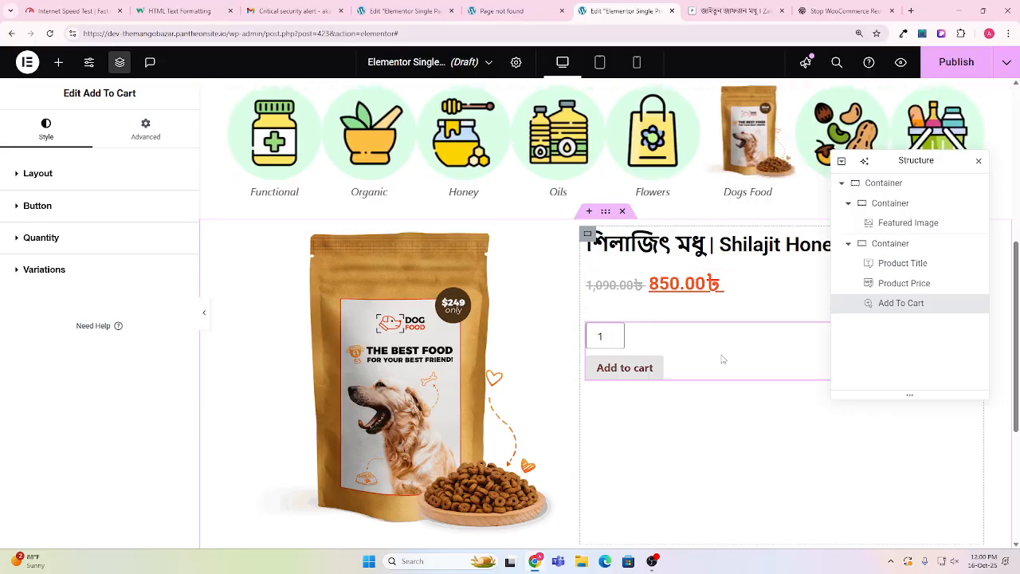
Delete the Add To Cart widget from the product details container, leaving only the Product Title and Product Price widgets.
right_click(884, 305)
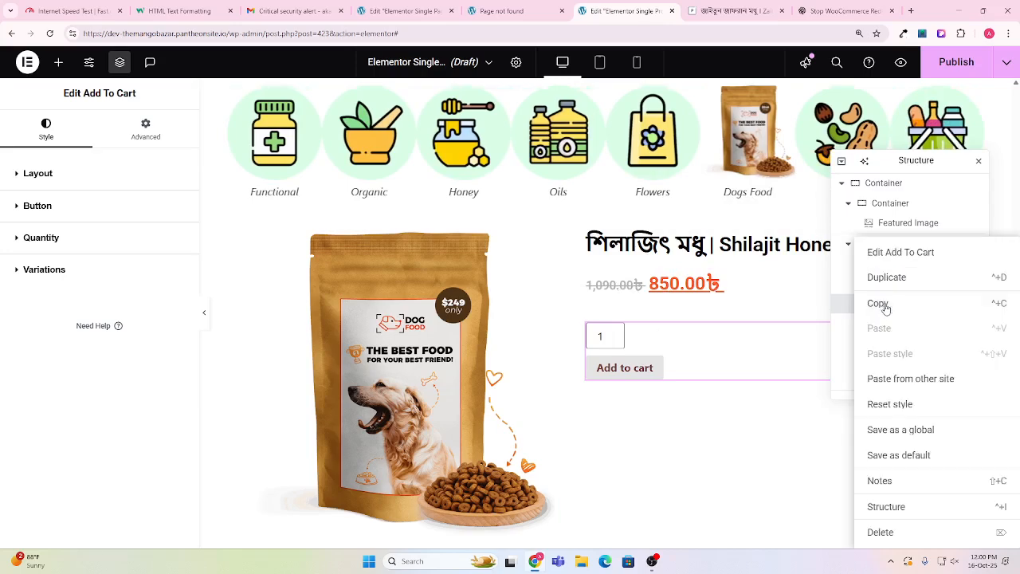
left_click(881, 532)
scroll(722, 353, "up", 1)
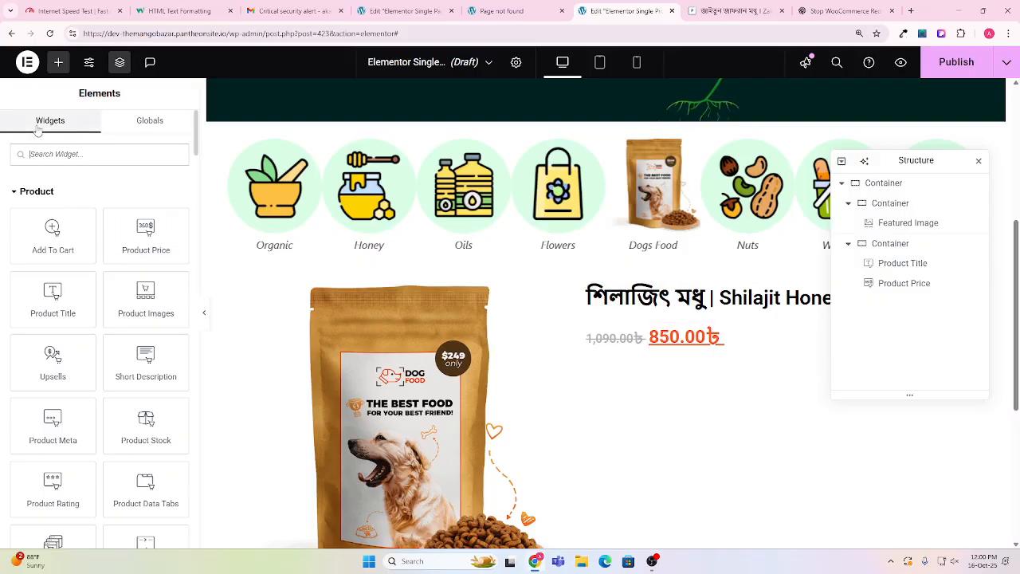
Try a Custom Add To Cart widget in a new container below the product section, and remove that container.
left_click(67, 154)
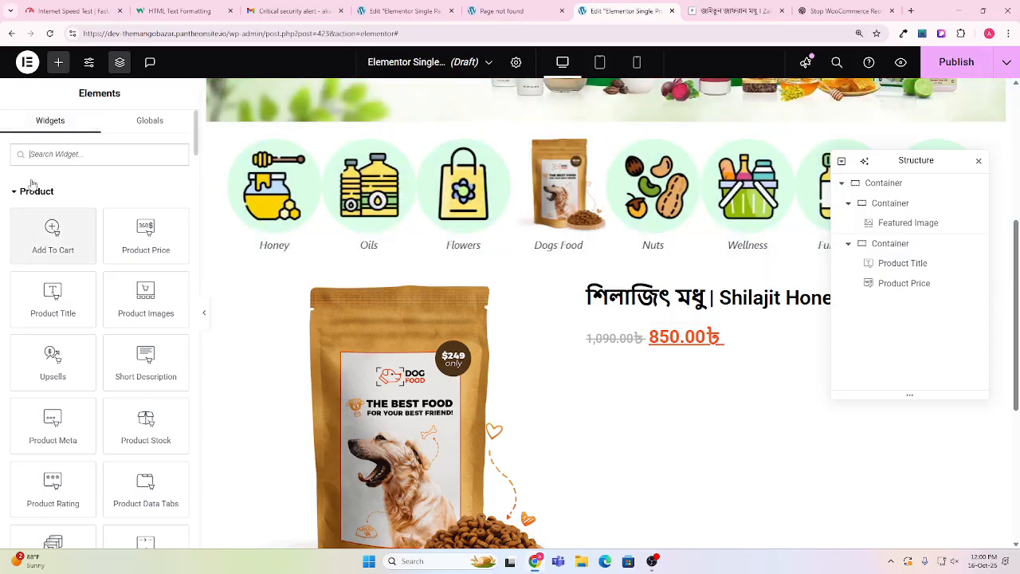
type("custom")
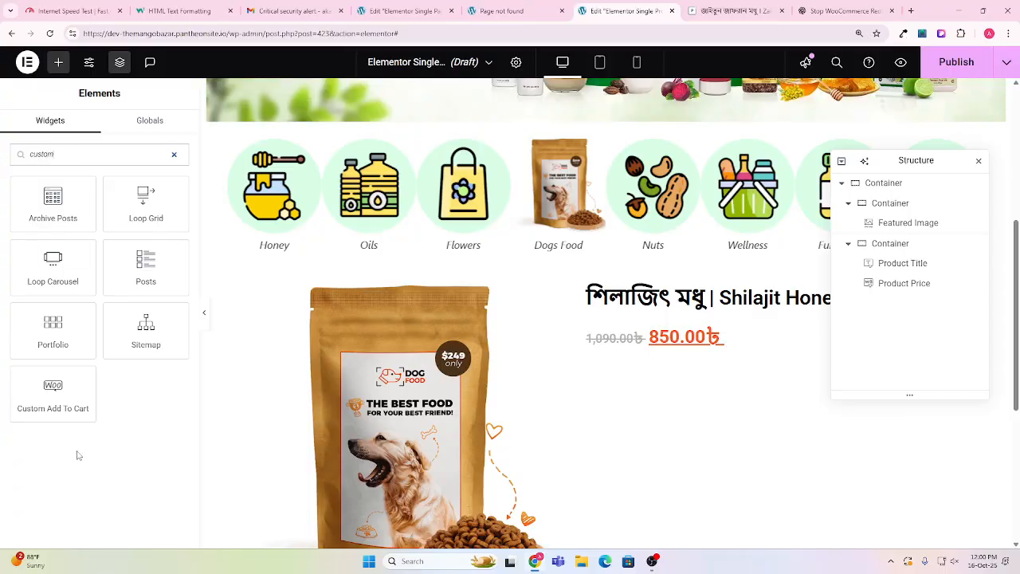
left_click_drag(53, 394, 646, 362)
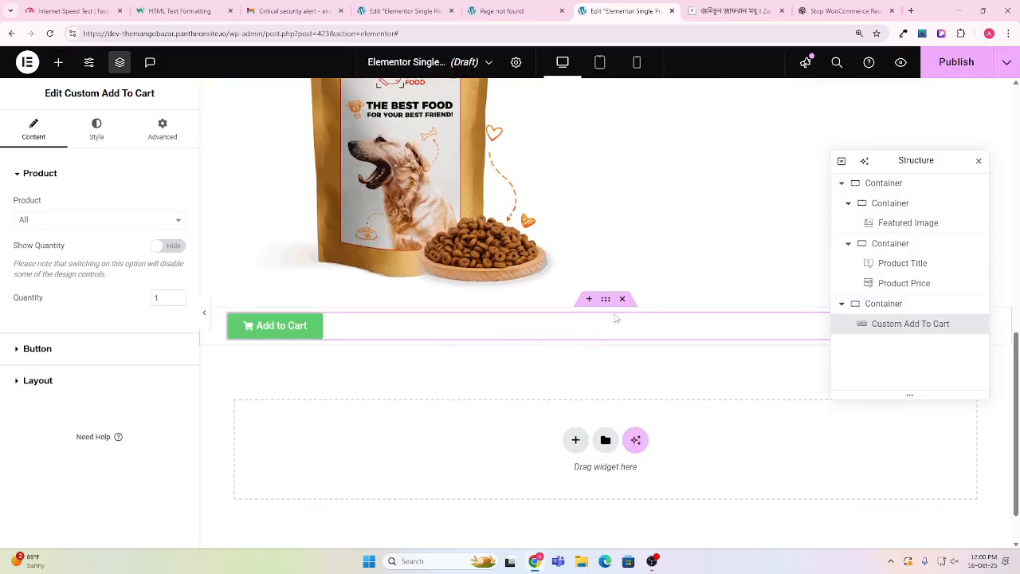
left_click(623, 299)
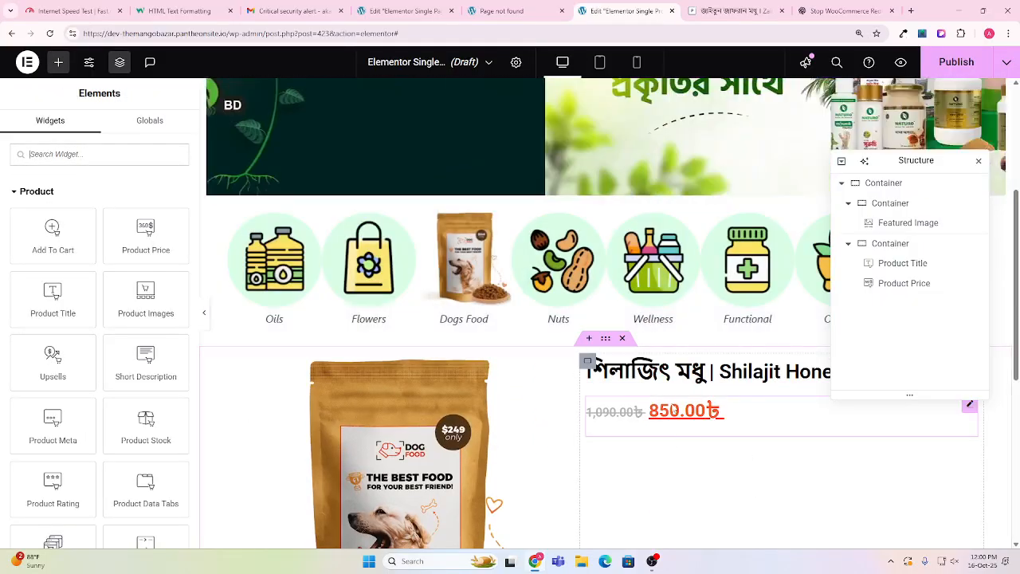
Publish the single product template with a display condition that includes Products.
scroll(540, 427, "down", 2)
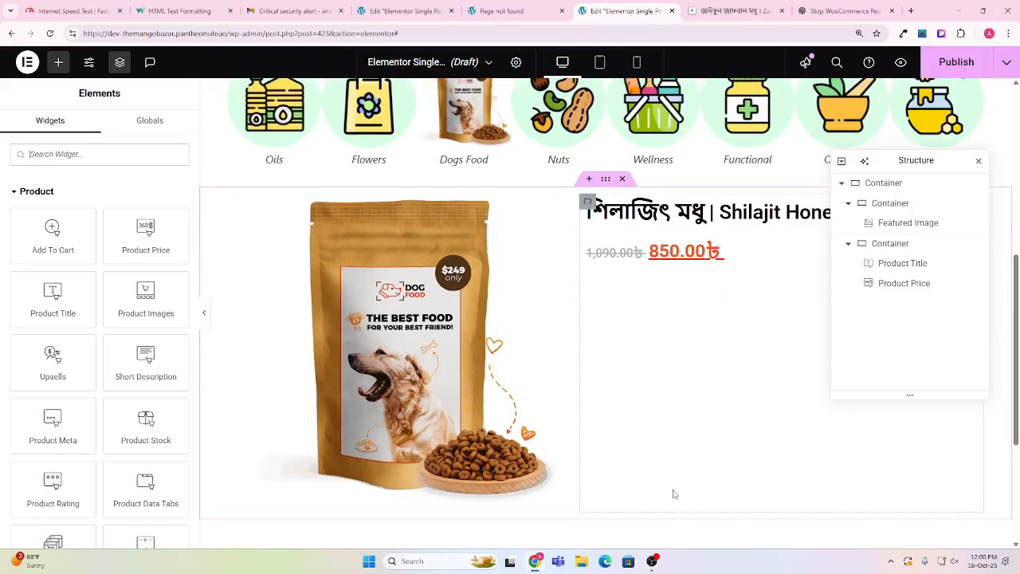
scroll(410, 135, "up", 1)
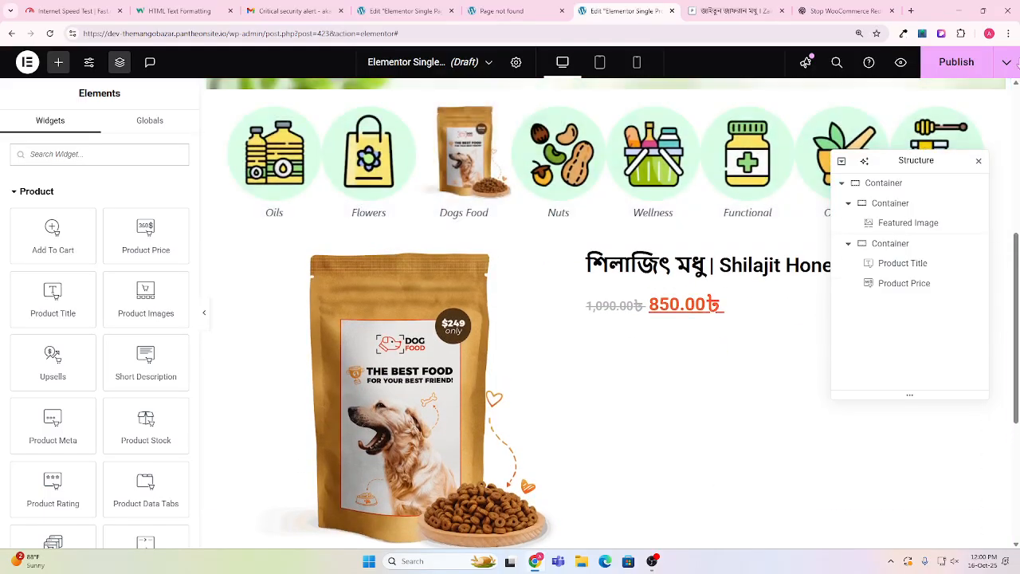
left_click(957, 62)
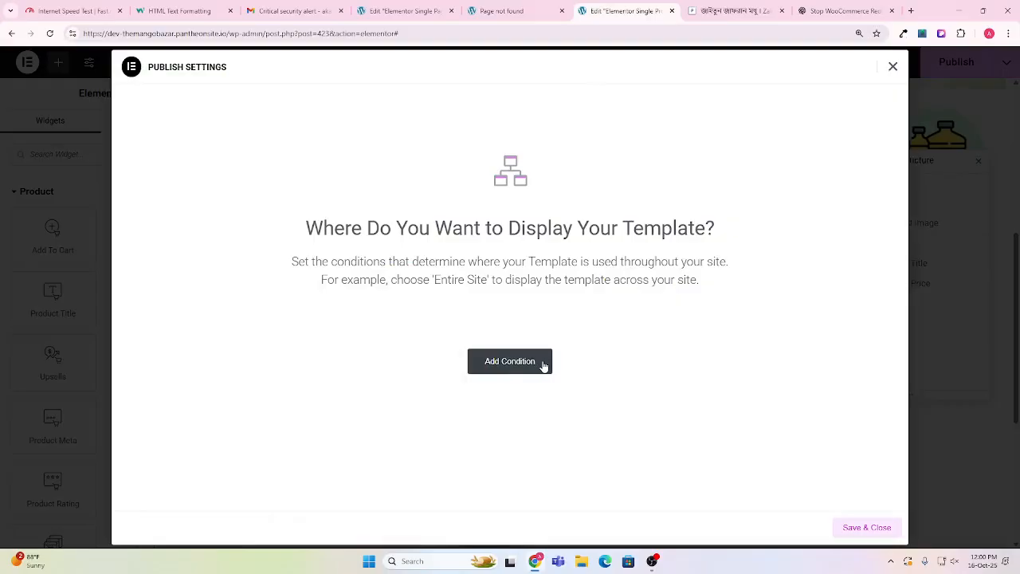
left_click(893, 67)
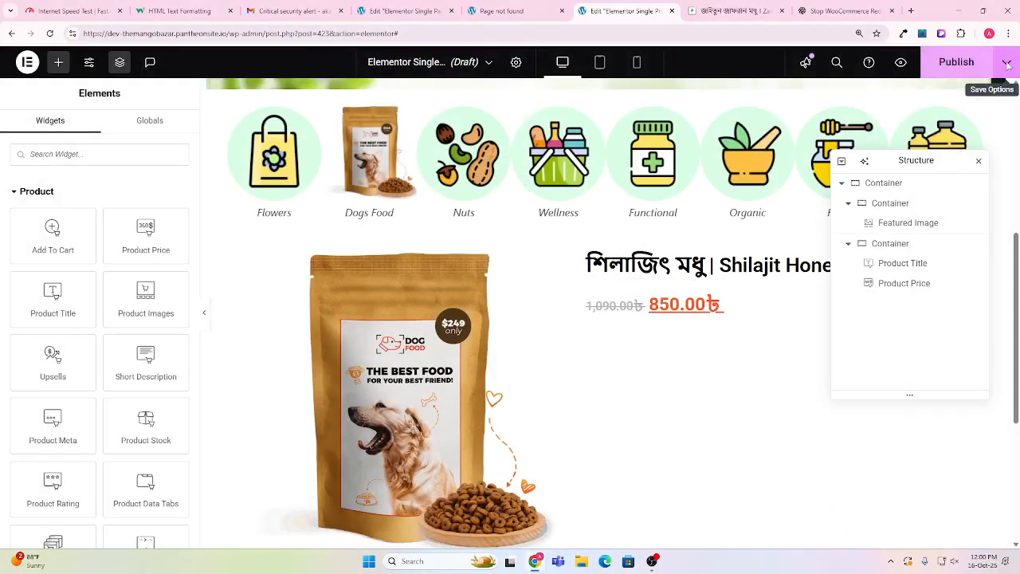
left_click(1007, 62)
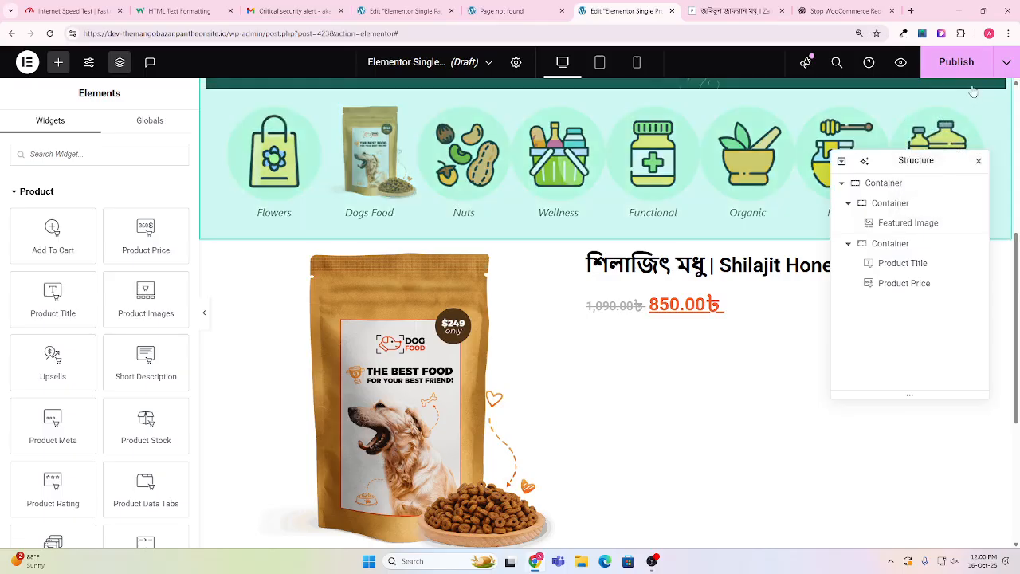
left_click(1007, 62)
left_click(950, 167)
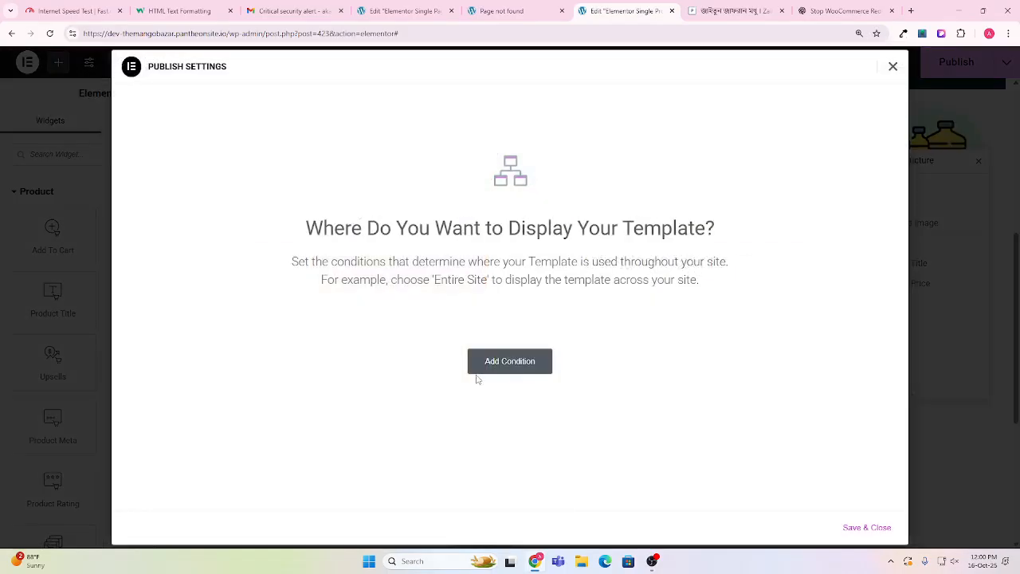
left_click(510, 364)
left_click(416, 339)
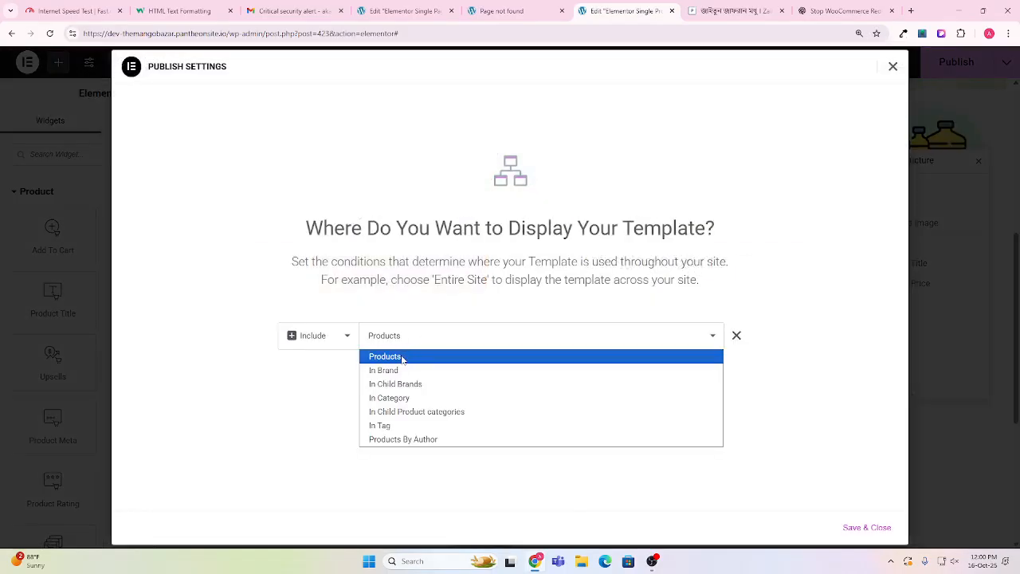
left_click(403, 358)
left_click(441, 336)
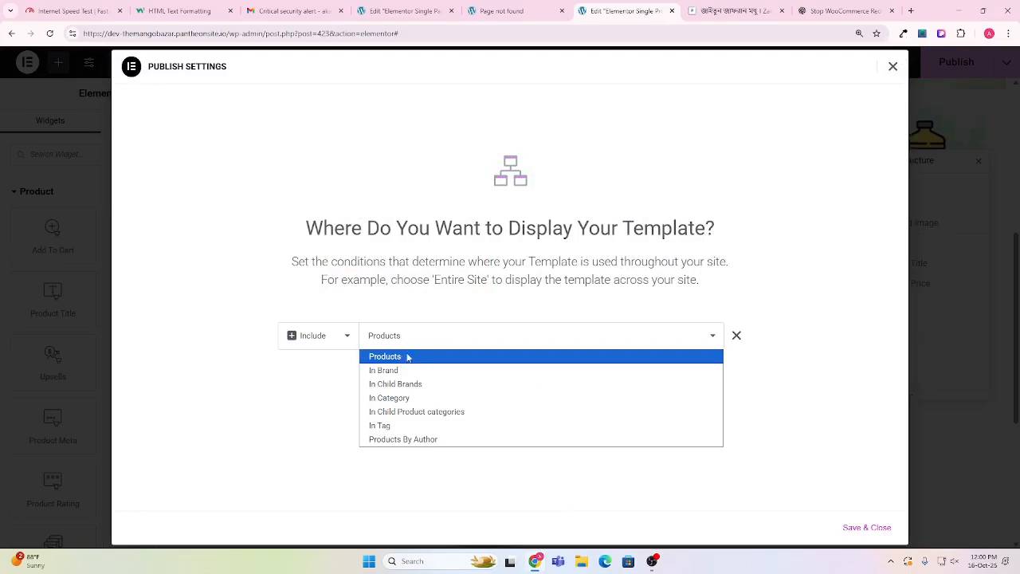
left_click(406, 360)
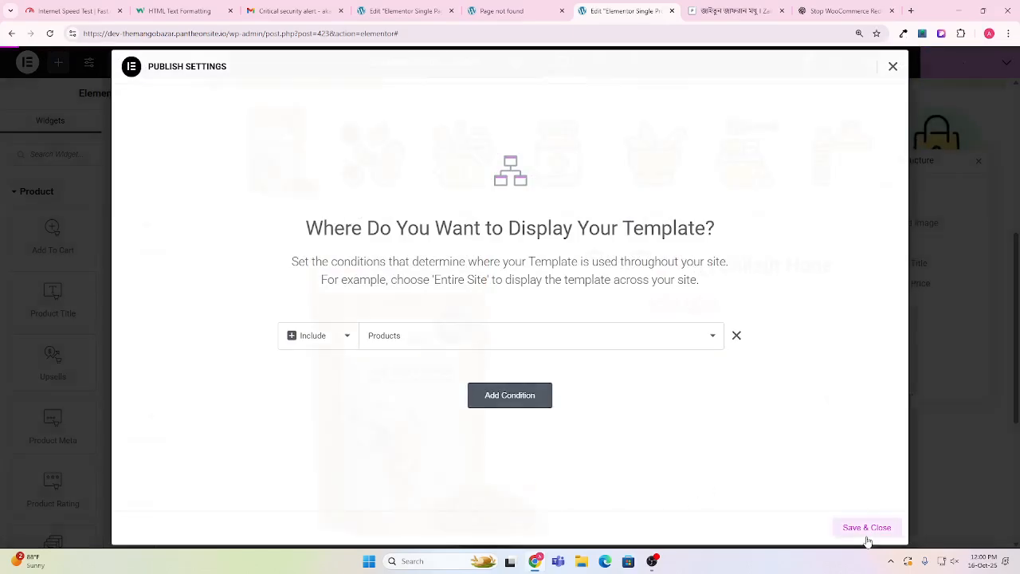
left_click(866, 530)
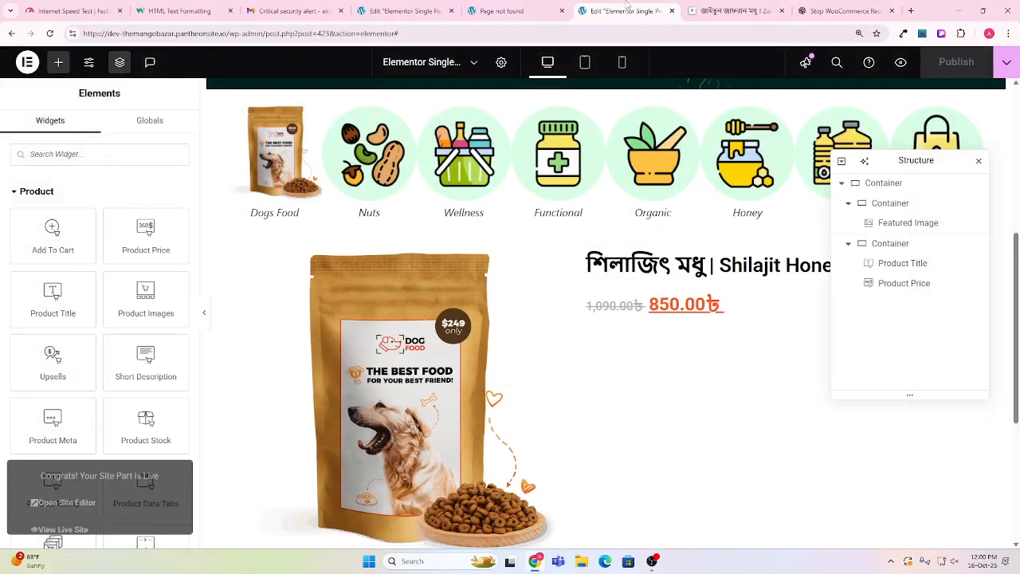
Open the live view of the Elementor single page template that holds the product listing.
left_click(702, 11)
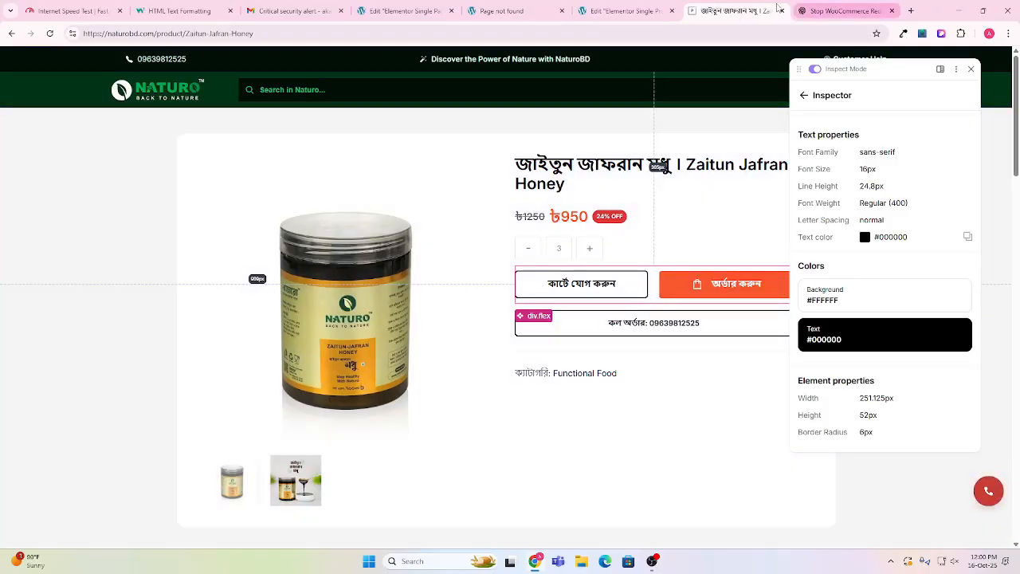
left_click(625, 12)
left_click(510, 11)
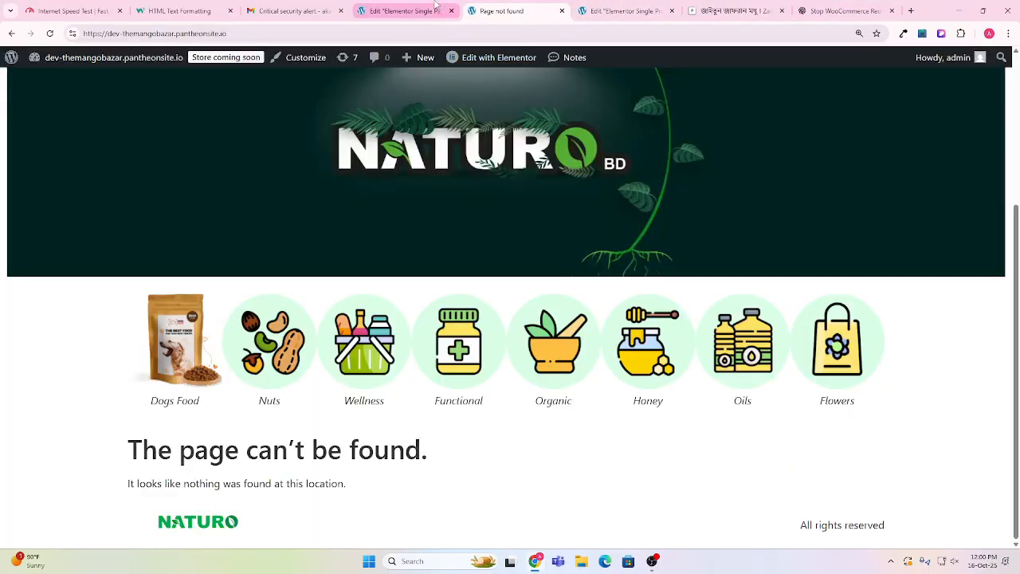
left_click(403, 12)
scroll(678, 439, "down", 2)
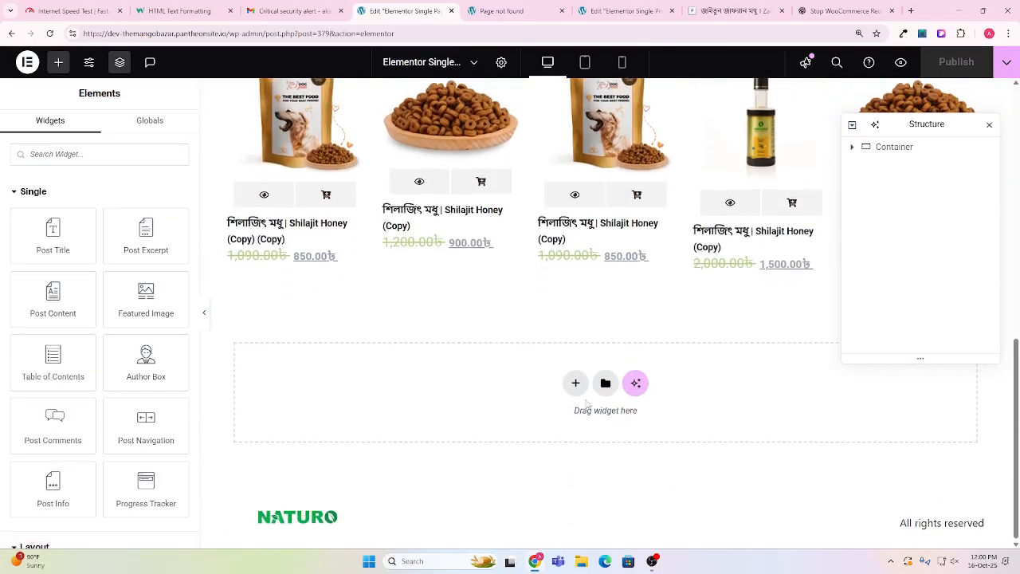
left_click(1006, 62)
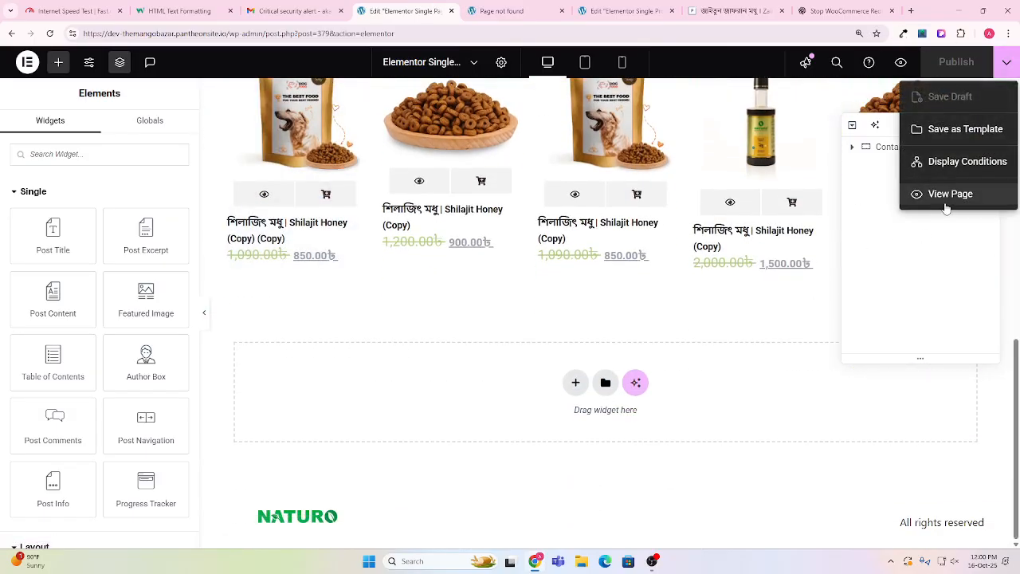
left_click(949, 195)
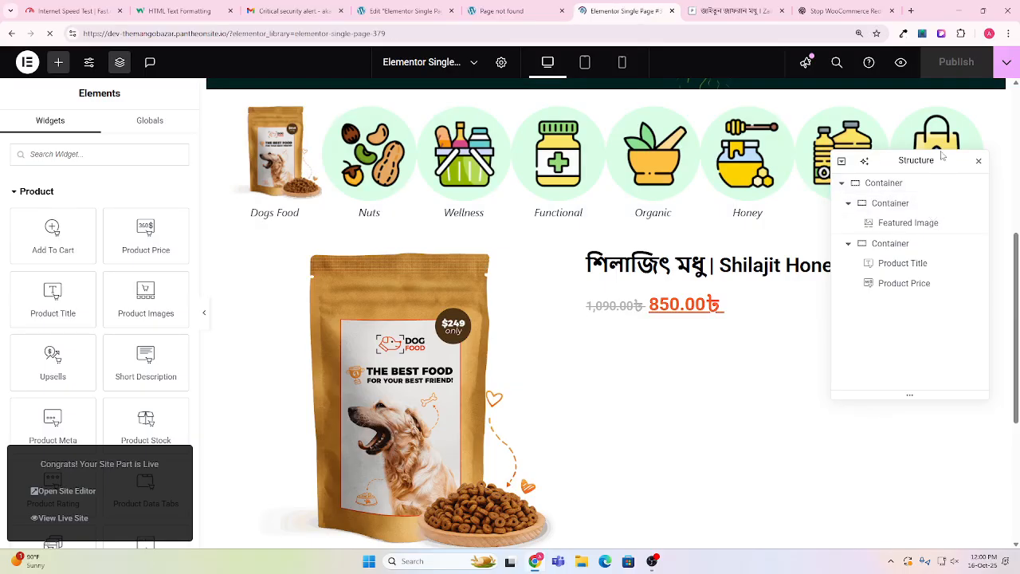
Open the Shilajit Honey (Copy) bottle product from the listing and review its single product page on the live site.
scroll(269, 384, "down", 5)
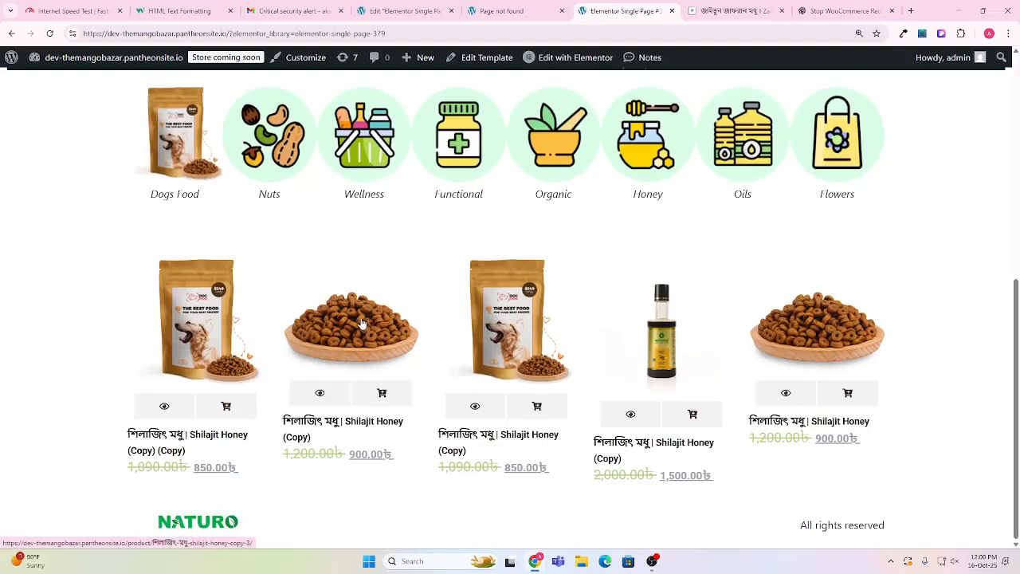
left_click(670, 310)
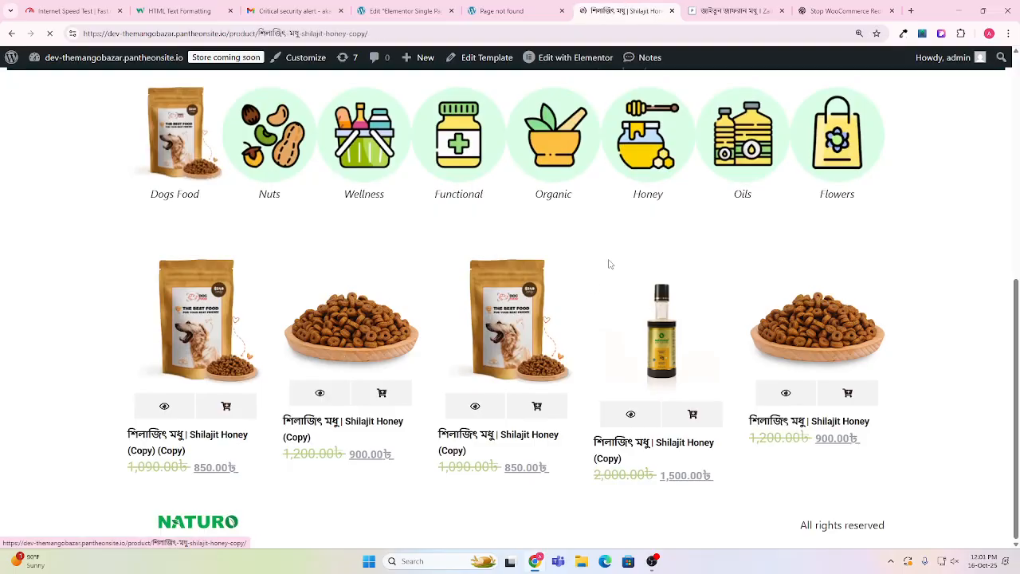
scroll(608, 258, "down", 5)
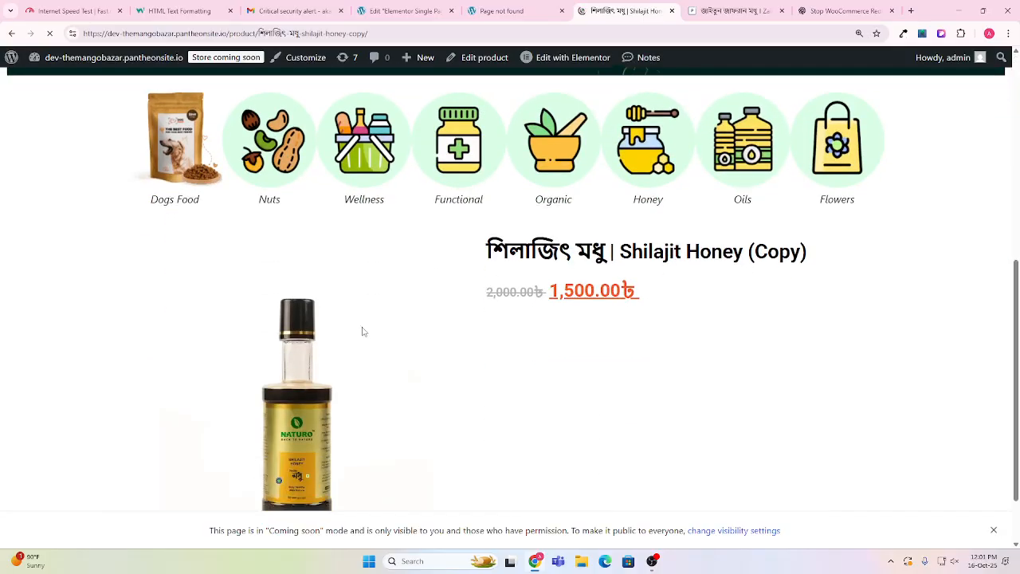